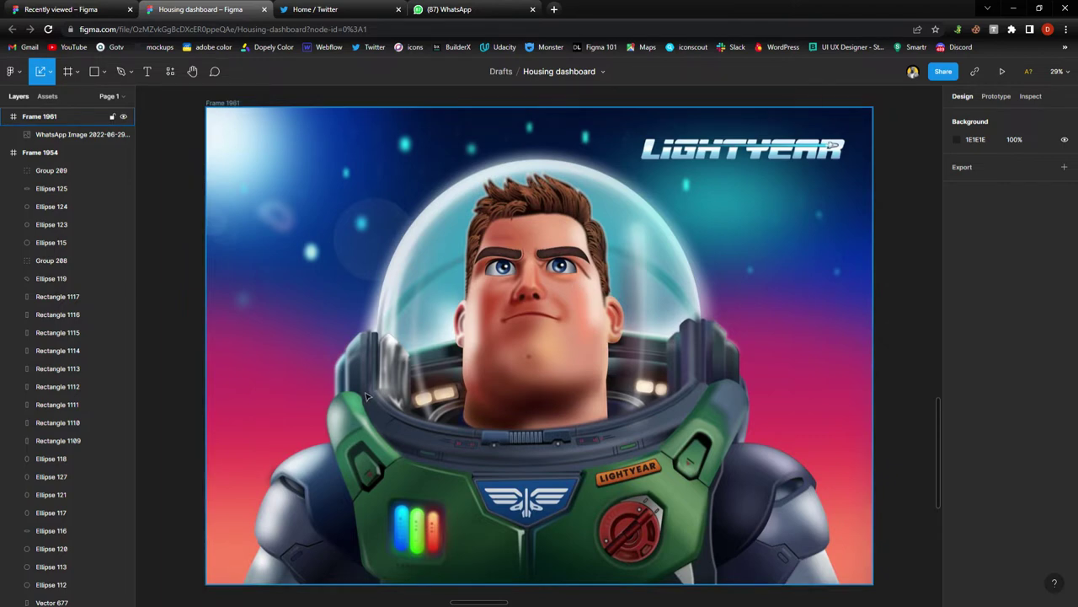
pyautogui.scroll(5, 366, 397)
pyautogui.scroll(-5, 350, 390)
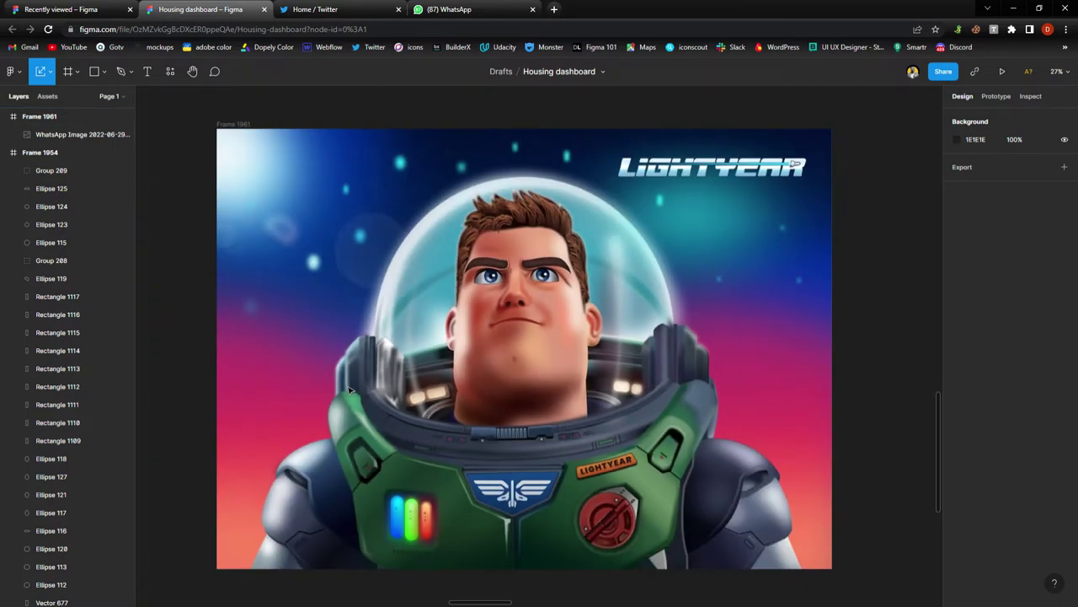
pyautogui.scroll(1, 350, 390)
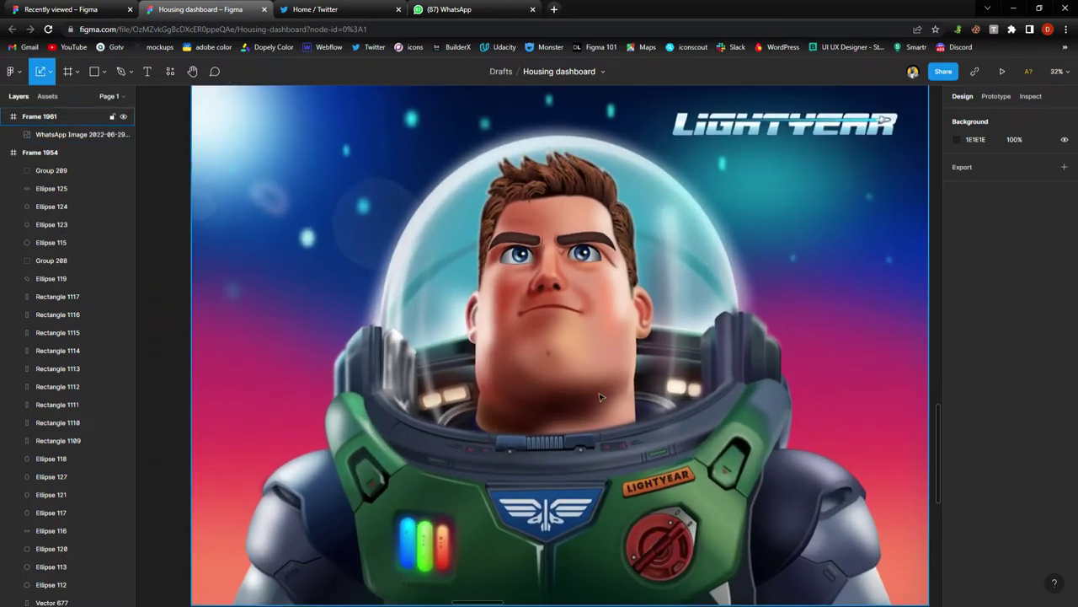
pyautogui.scroll(-2, 650, 379)
pyautogui.scroll(2, 651, 379)
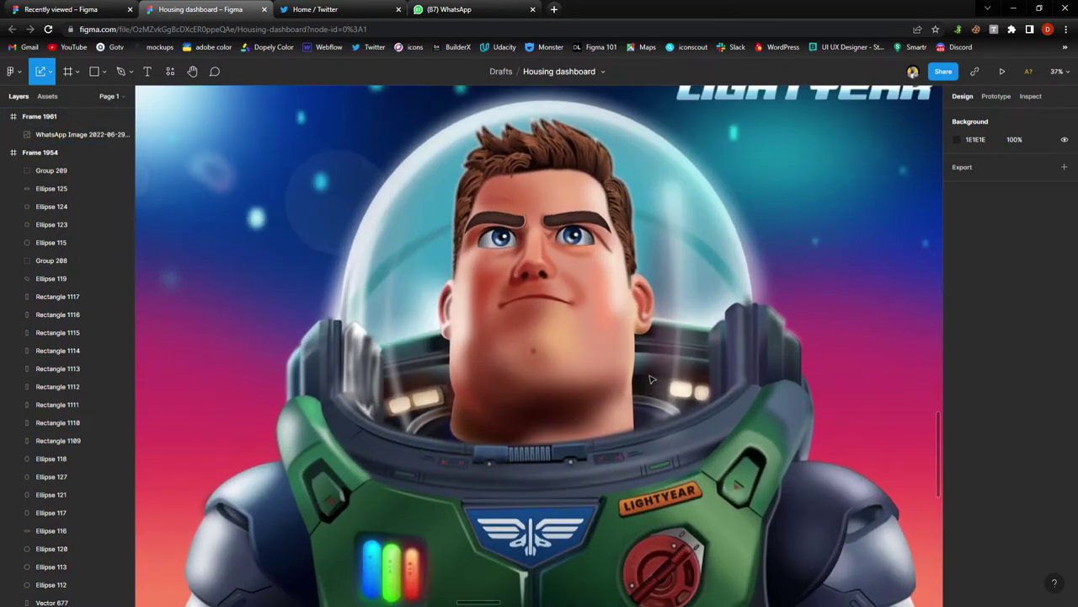
pyautogui.scroll(2, 650, 379)
pyautogui.scroll(-4, 651, 379)
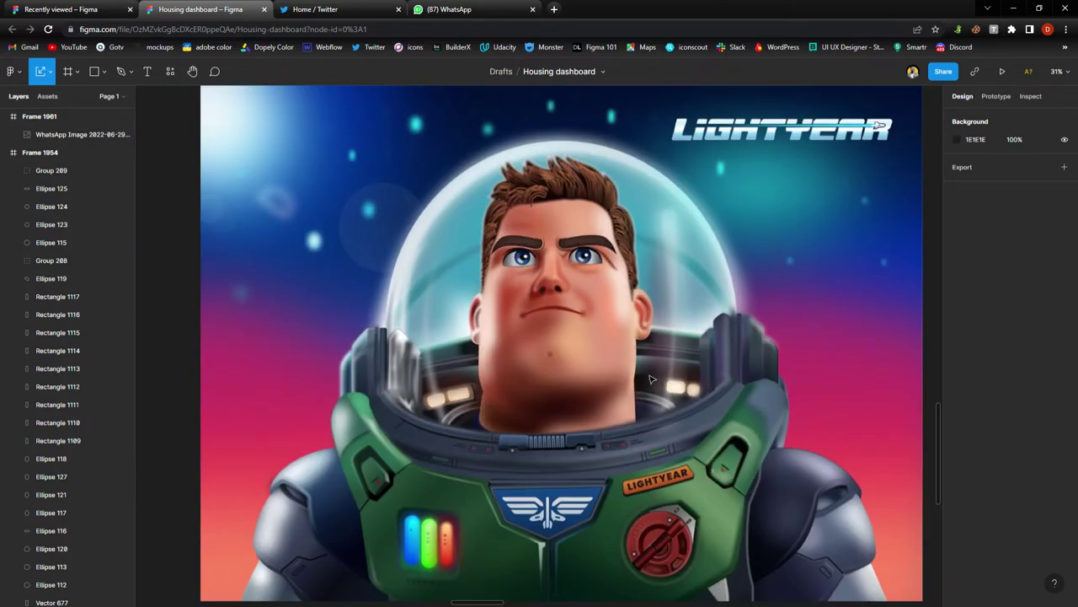
pyautogui.scroll(-1, 651, 379)
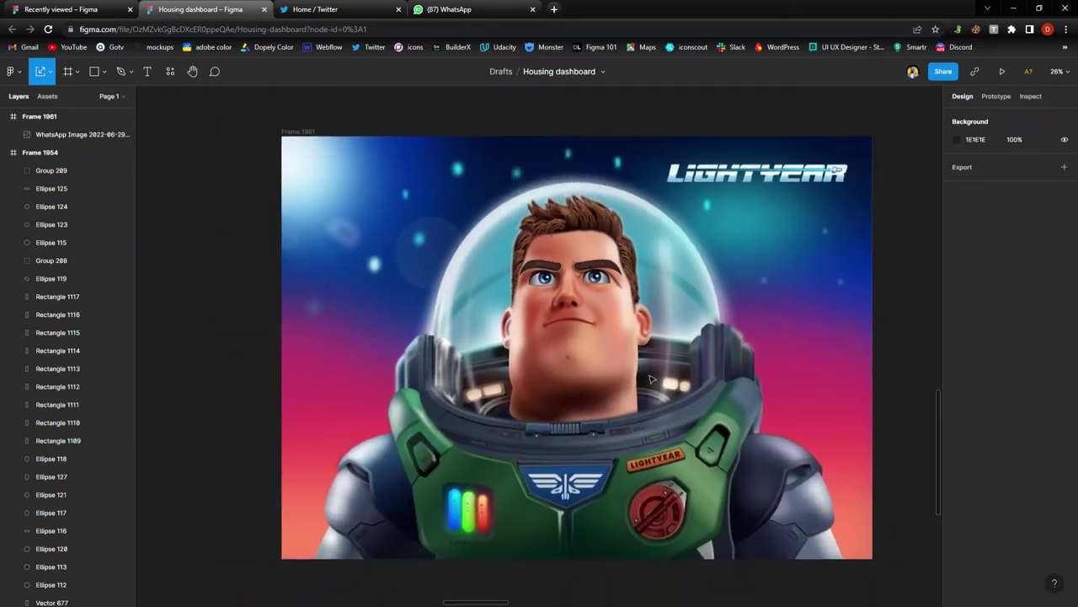
pyautogui.scroll(-7, 650, 379)
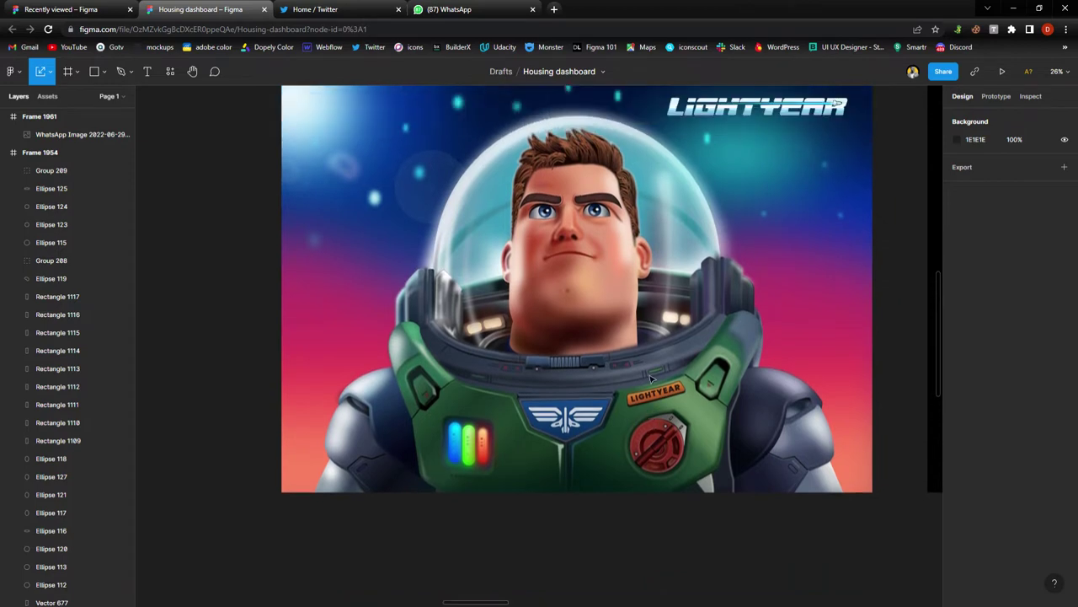
pyautogui.scroll(8, 650, 379)
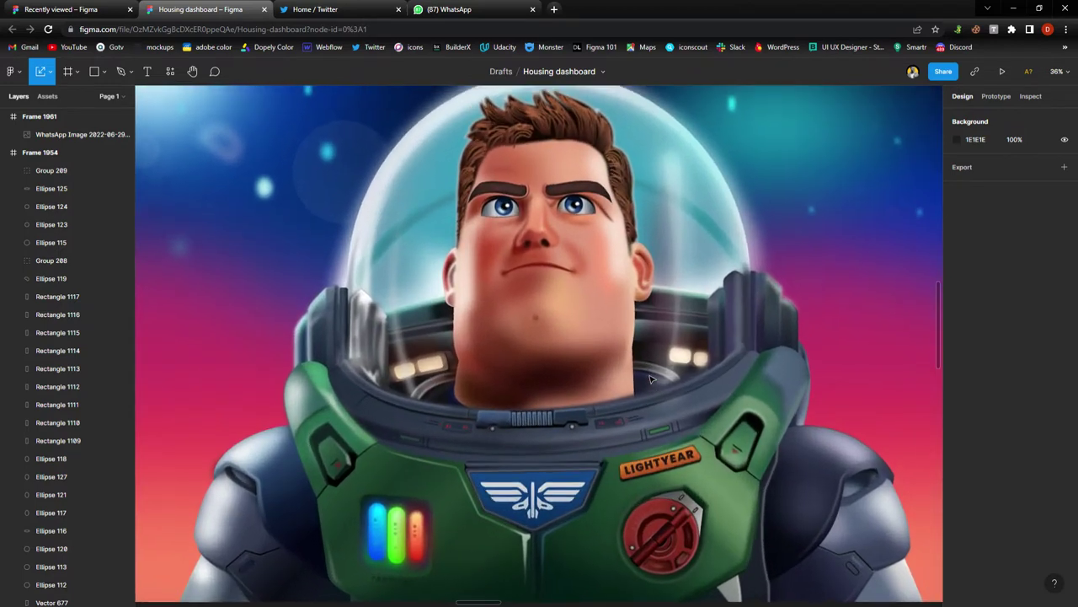
pyautogui.scroll(-5, 650, 379)
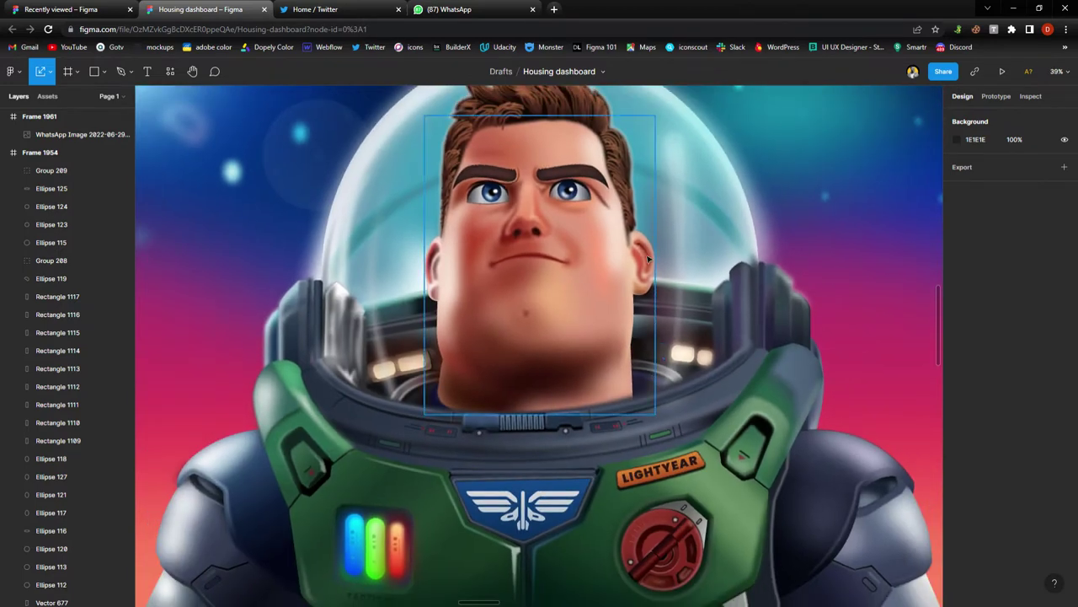
pyautogui.scroll(5, 639, 250)
pyautogui.scroll(-7, 638, 250)
pyautogui.scroll(2, 575, 299)
pyautogui.scroll(-2, 575, 299)
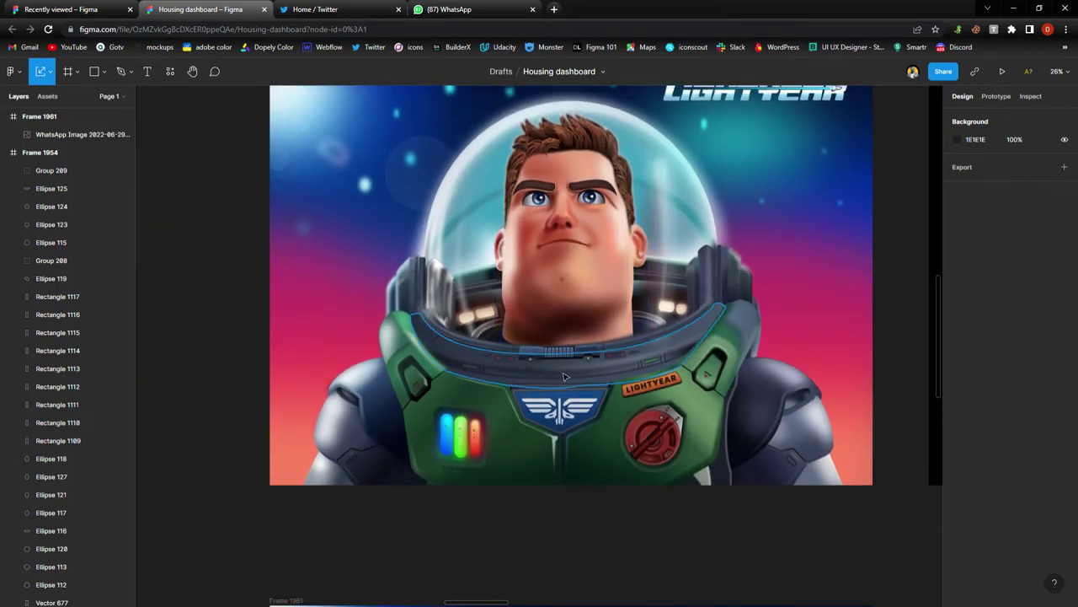
pyautogui.click(534, 481)
pyautogui.moveTo(535, 481); pyautogui.dragTo(601, 465)
pyautogui.hotkey('ctrl', 'z')
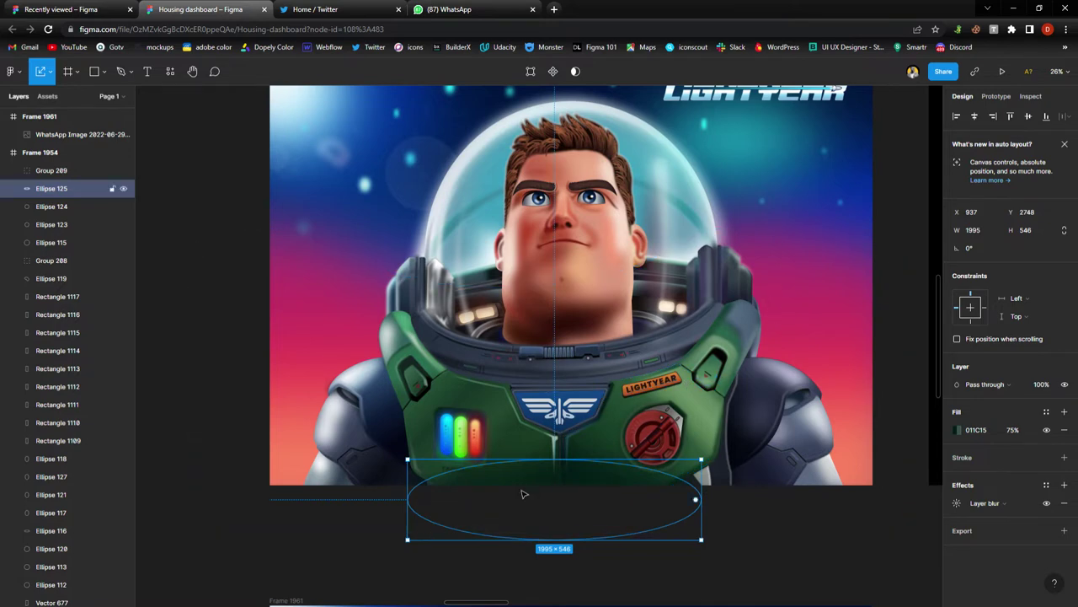
pyautogui.scroll(-4, 526, 514)
pyautogui.scroll(-4, 526, 515)
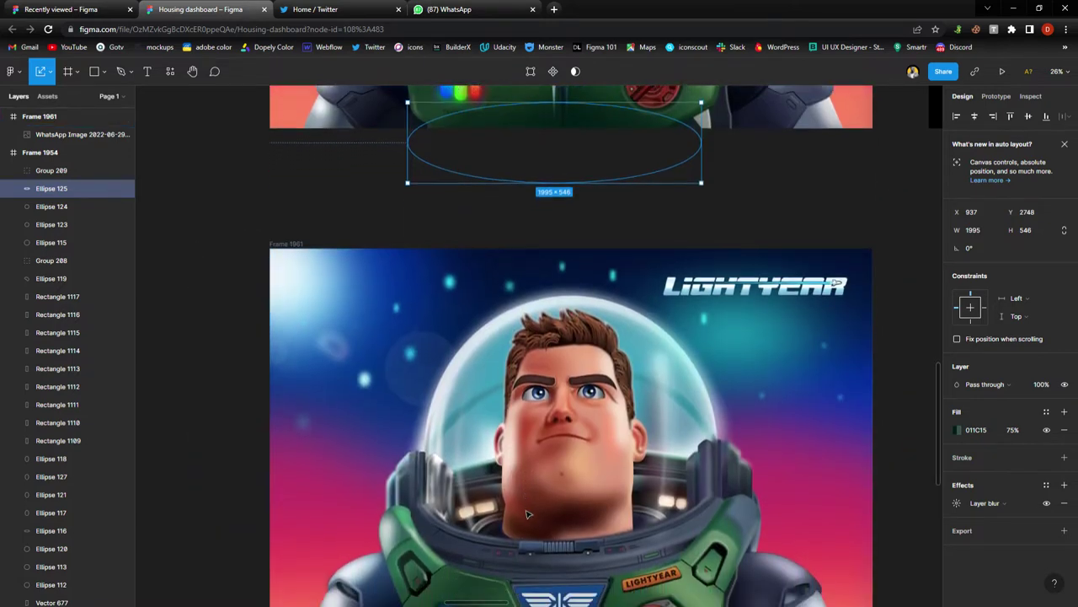
pyautogui.scroll(2, 527, 514)
pyautogui.scroll(2, 543, 500)
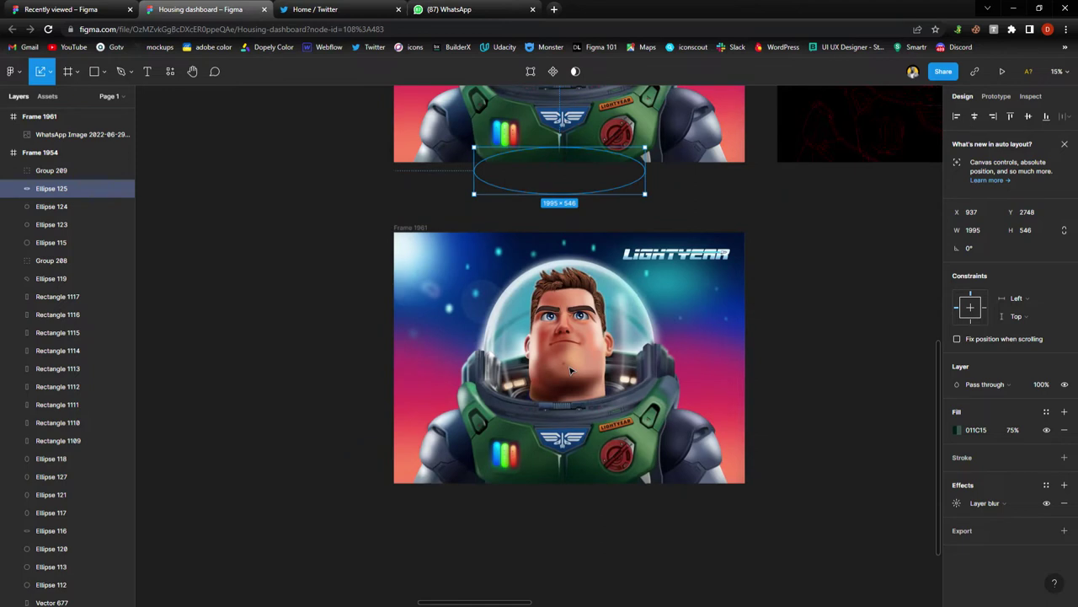
pyautogui.scroll(3, 570, 368)
pyautogui.scroll(-1, 570, 368)
pyautogui.press('p')
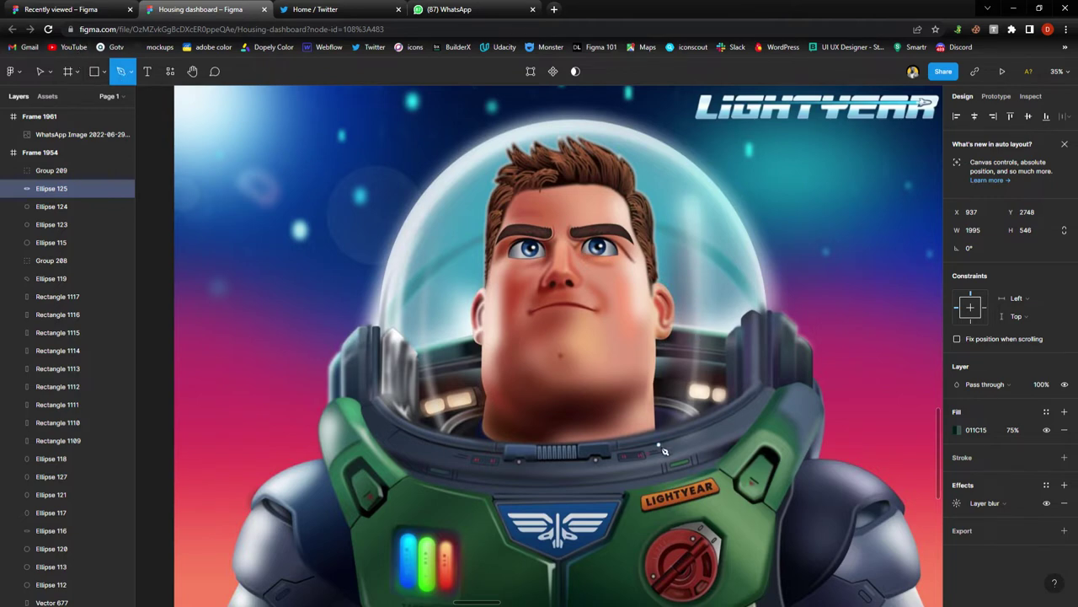
pyautogui.scroll(-3, 649, 455)
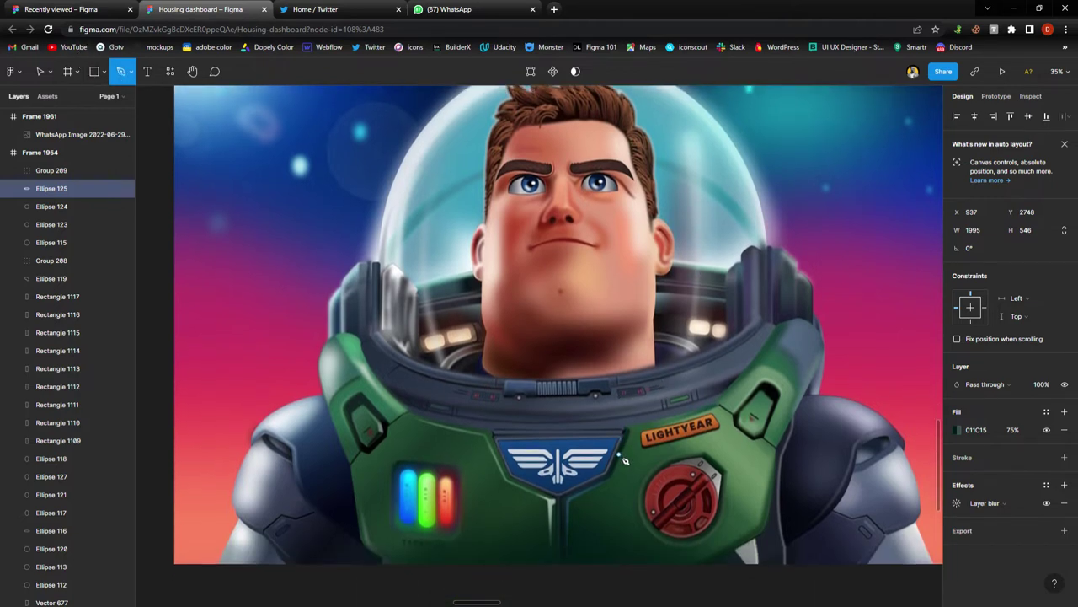
pyautogui.scroll(1, 625, 461)
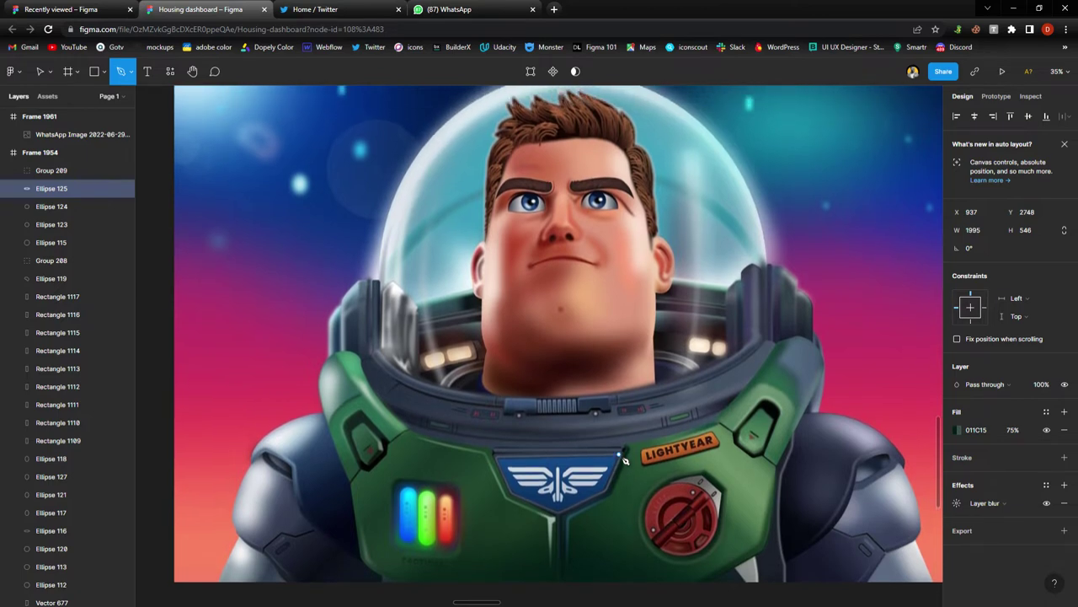
pyautogui.scroll(-2, 625, 461)
pyautogui.scroll(1, 625, 460)
pyautogui.scroll(-1, 625, 461)
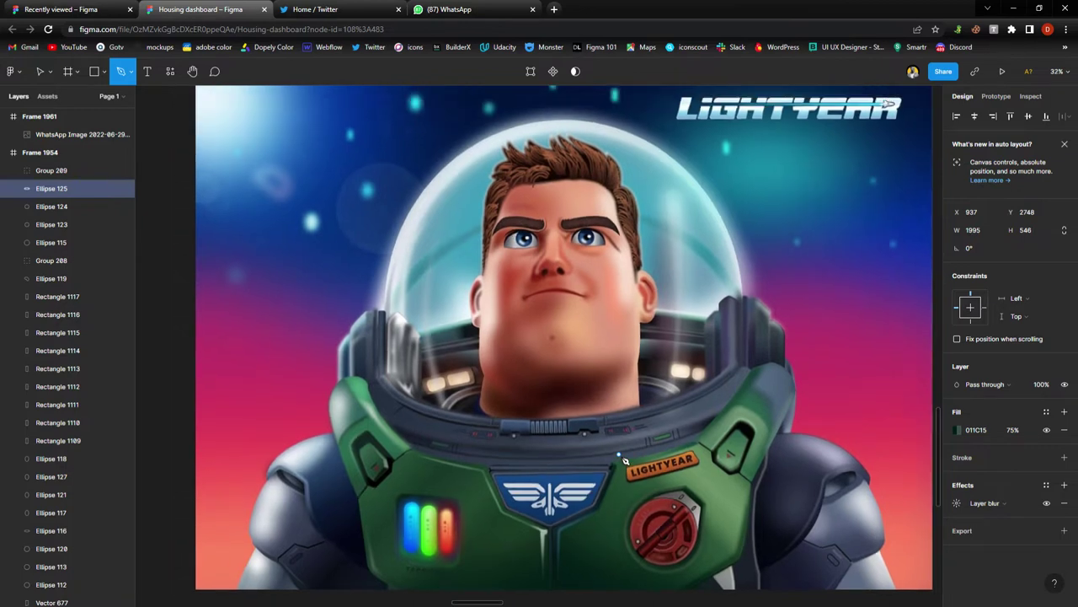
pyautogui.scroll(1, 625, 460)
pyautogui.scroll(-1, 625, 461)
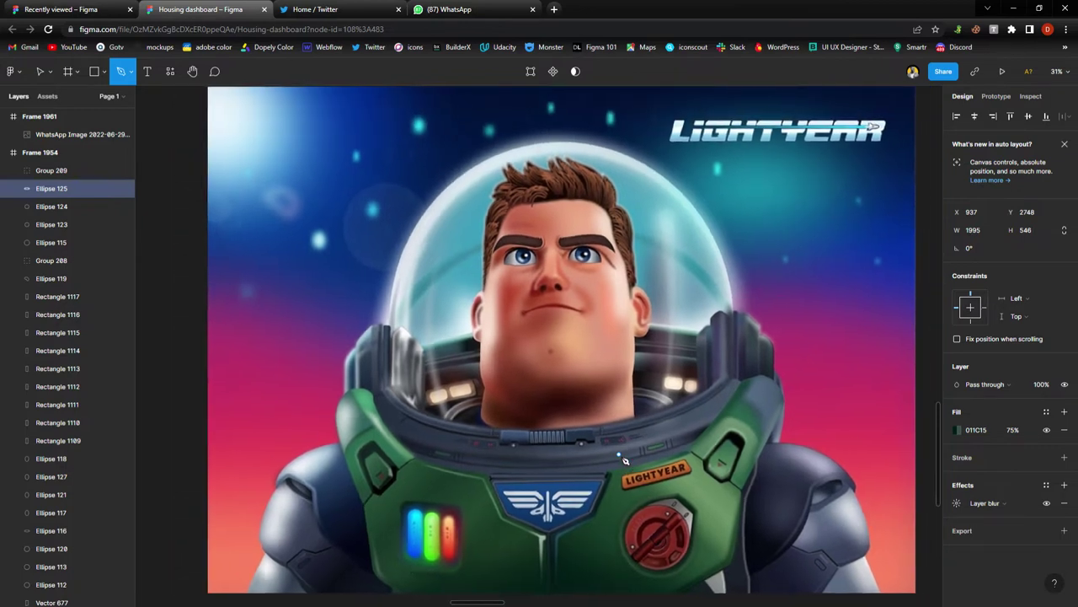
pyautogui.hscroll(1, 625, 461)
pyautogui.scroll(1, 625, 460)
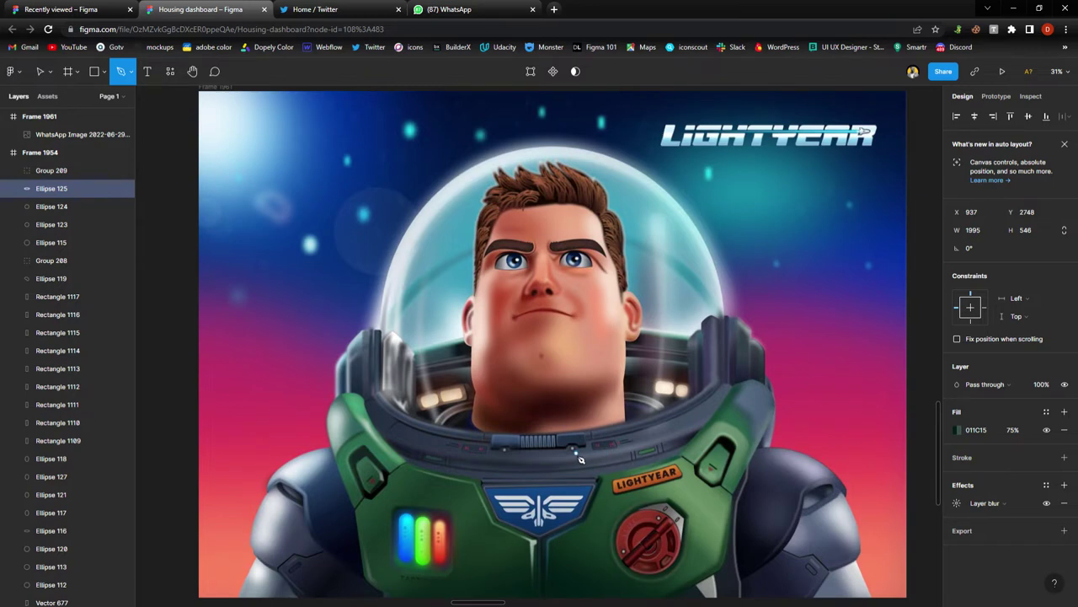
pyautogui.scroll(-3, 510, 425)
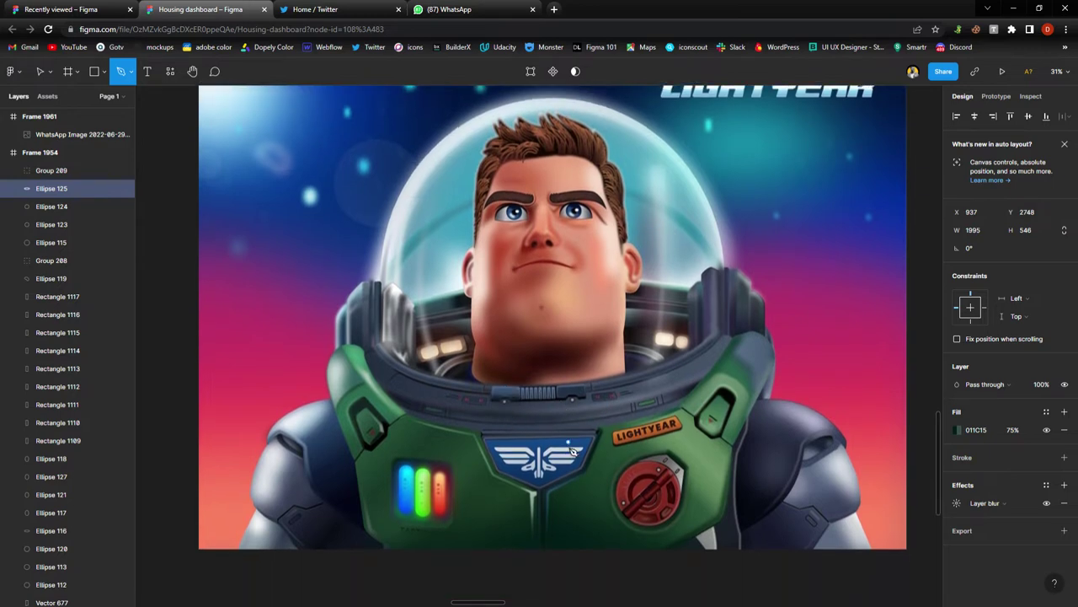
pyautogui.scroll(3, 573, 453)
pyautogui.scroll(1, 566, 457)
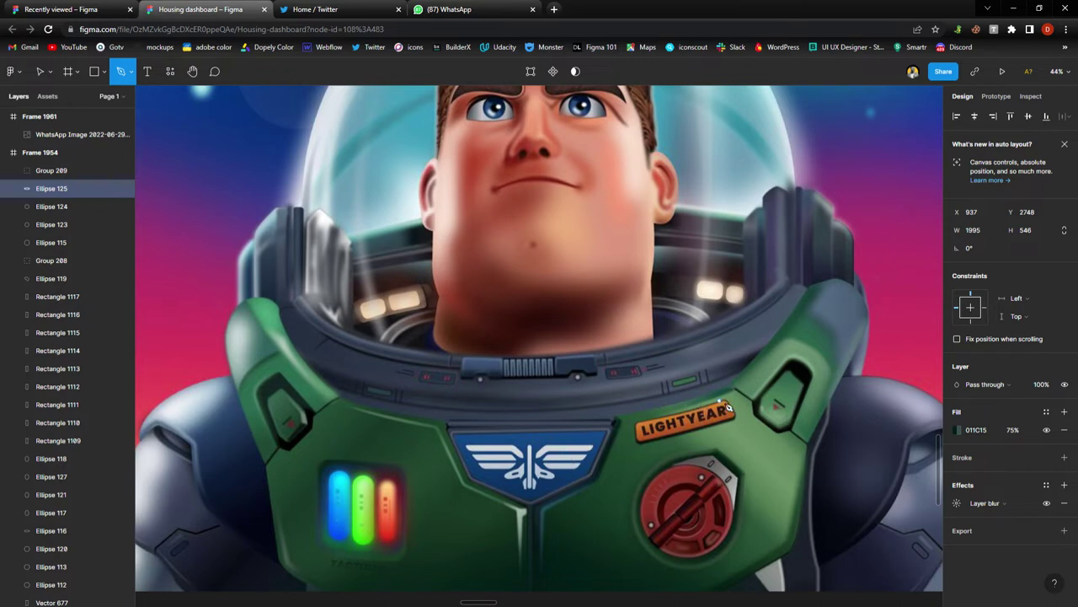
pyautogui.scroll(-3, 738, 447)
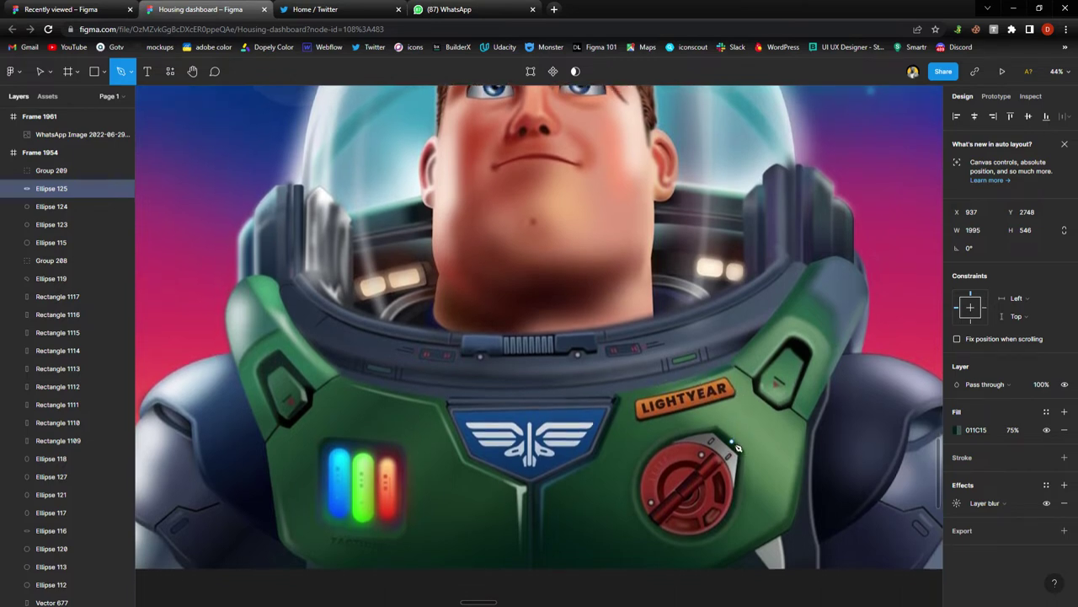
pyautogui.scroll(-5, 525, 436)
pyautogui.scroll(4, 520, 428)
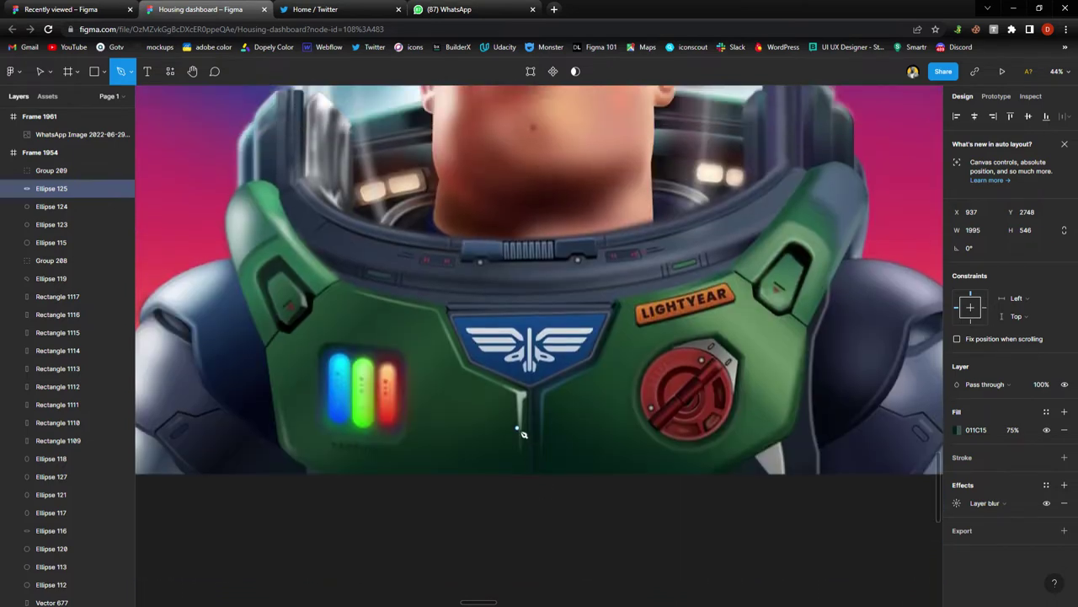
pyautogui.scroll(-1, 520, 471)
pyautogui.hscroll(-5, 514, 459)
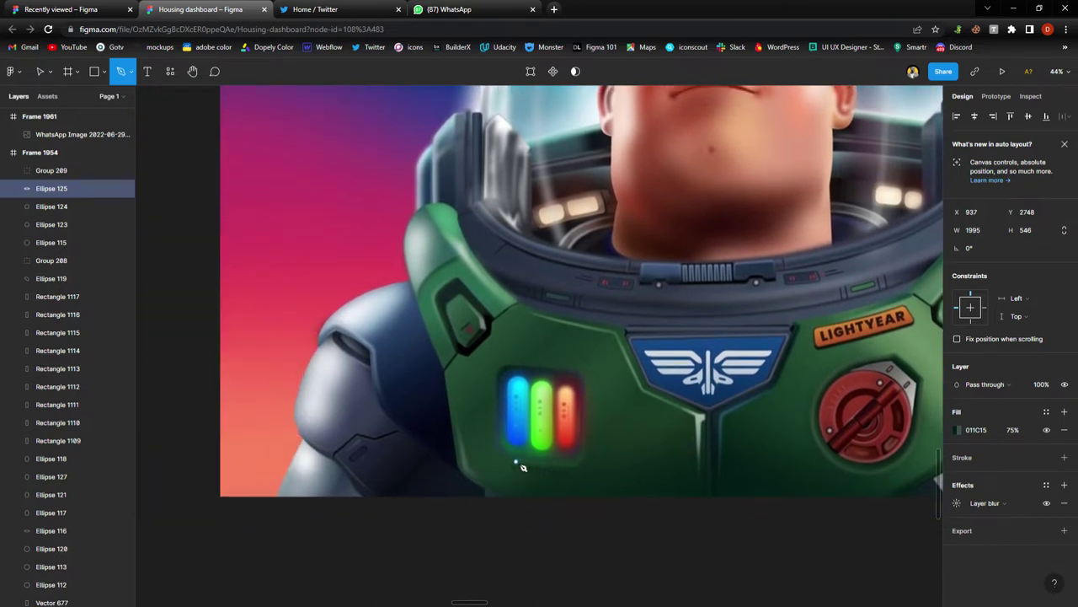
pyautogui.scroll(-1, 585, 414)
pyautogui.scroll(1, 590, 414)
pyautogui.hscroll(3, 594, 414)
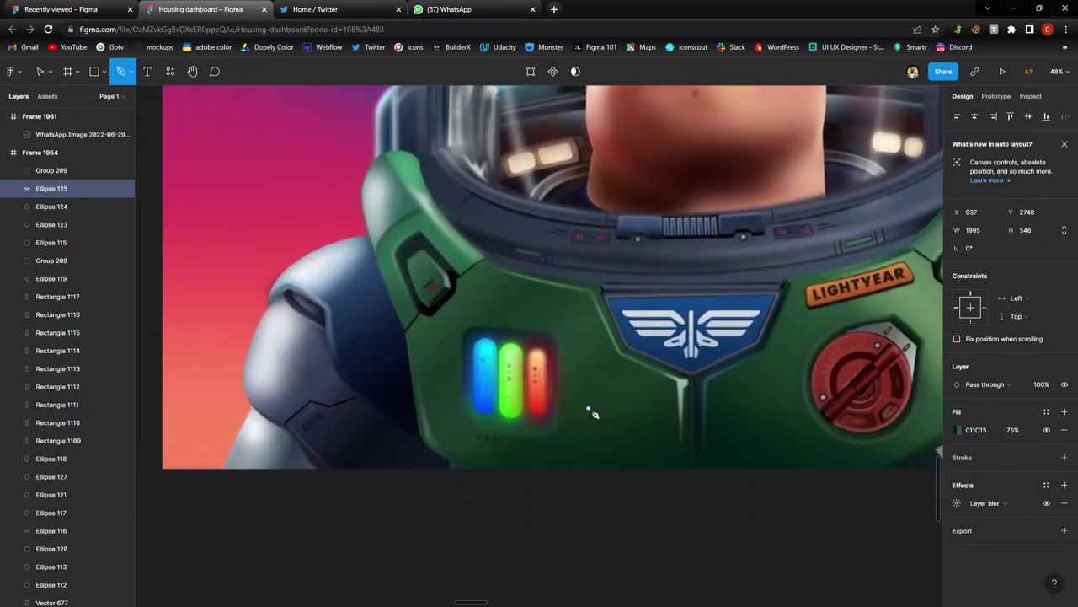
pyautogui.scroll(1, 594, 414)
pyautogui.scroll(1, 594, 414)
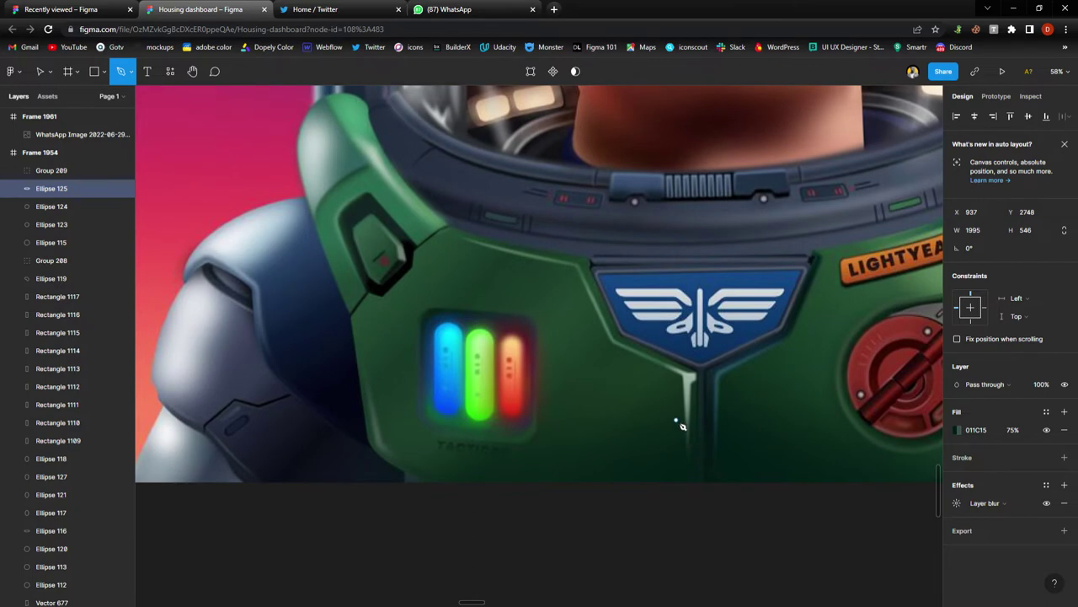
pyautogui.press('v')
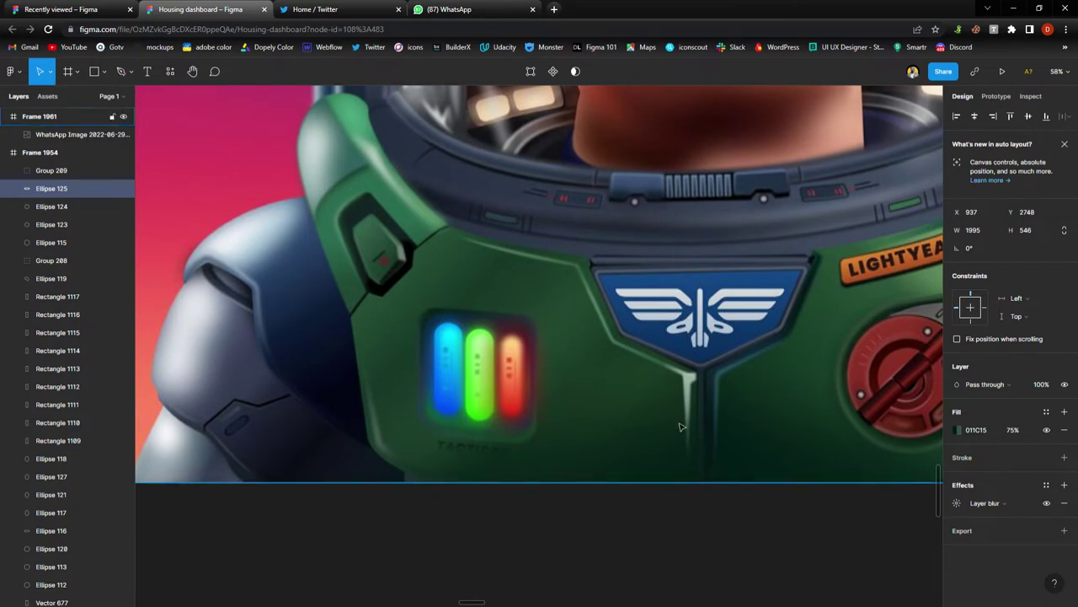
pyautogui.scroll(-5, 680, 427)
pyautogui.hscroll(3, 599, 411)
pyautogui.scroll(3, 600, 410)
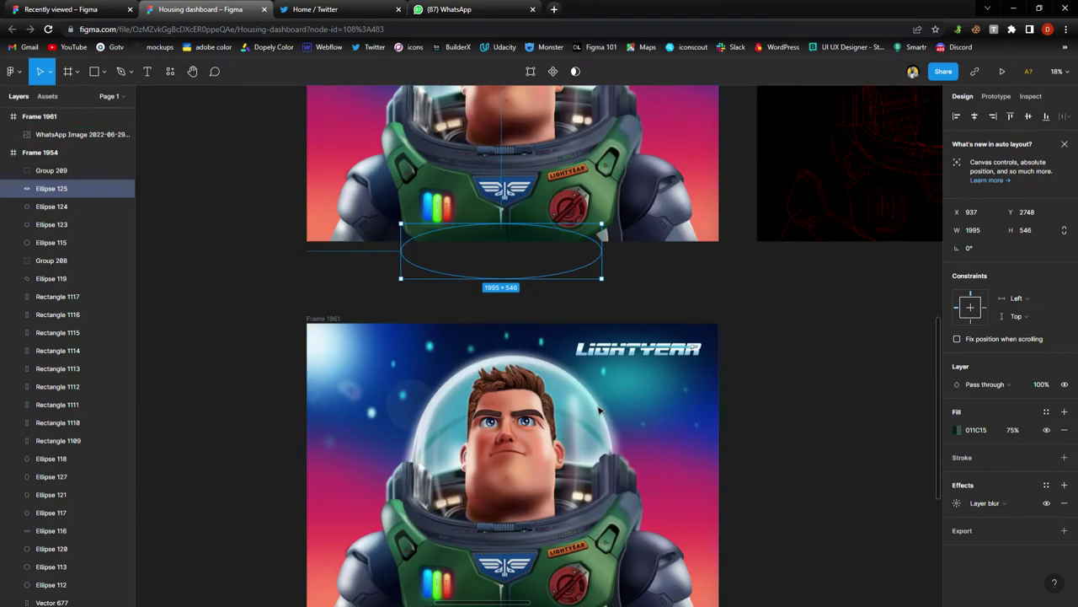
pyautogui.click(749, 357)
pyautogui.scroll(2, 749, 356)
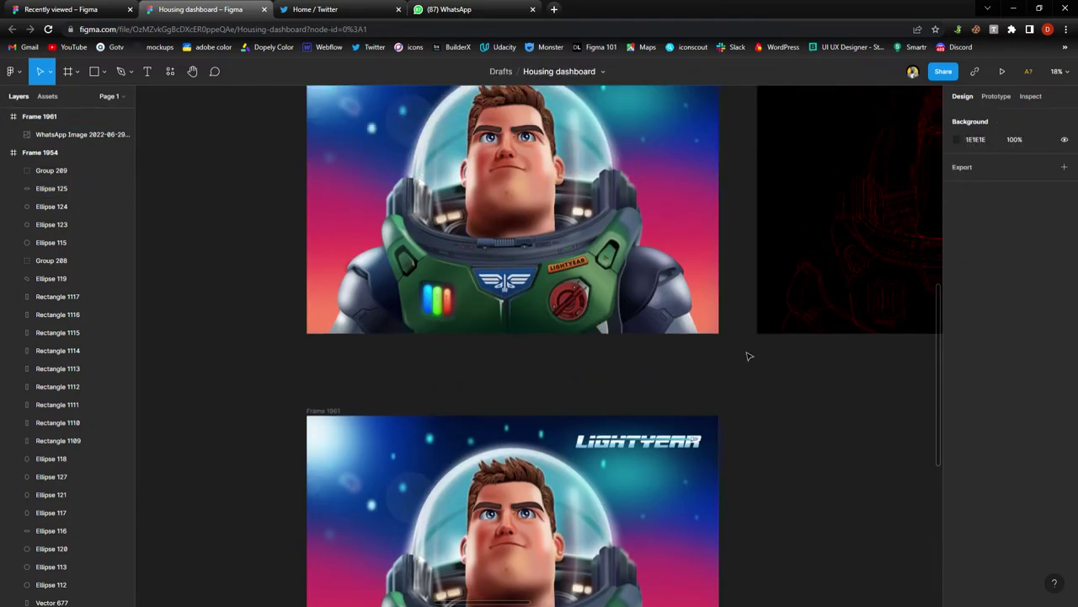
pyautogui.scroll(3, 749, 356)
pyautogui.scroll(-6, 747, 383)
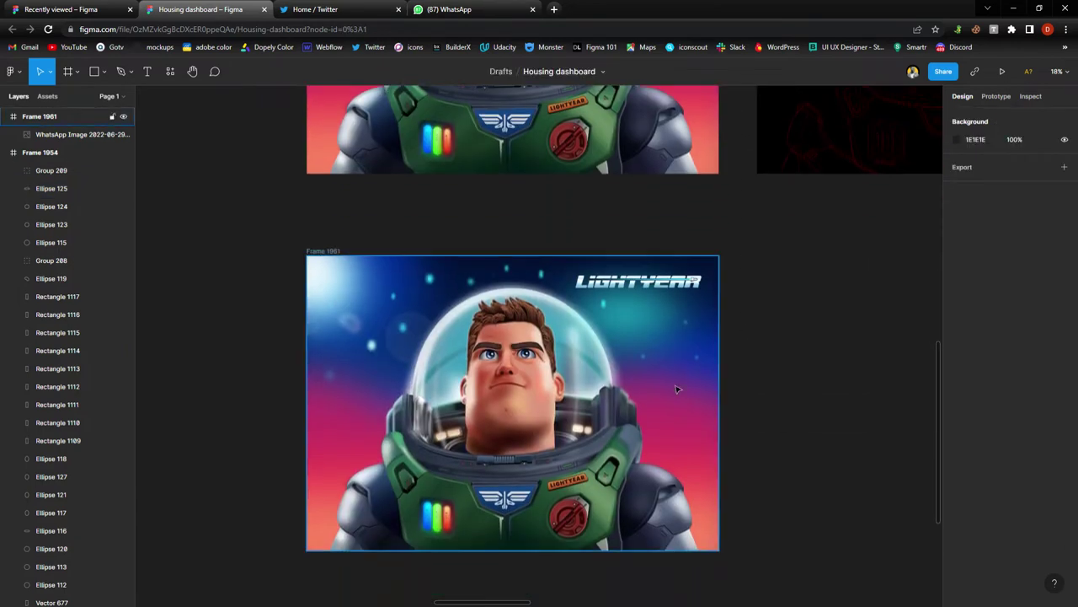
pyautogui.click(334, 251)
pyautogui.press('Delete')
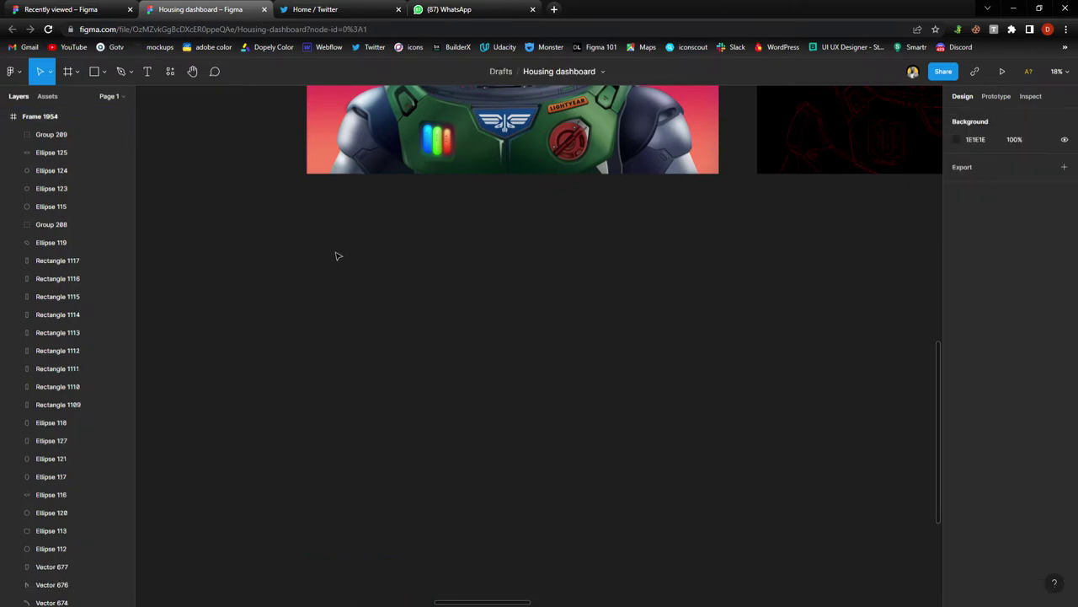
pyautogui.scroll(6, 335, 251)
pyautogui.moveTo(444, 190); pyautogui.dragTo(425, 544)
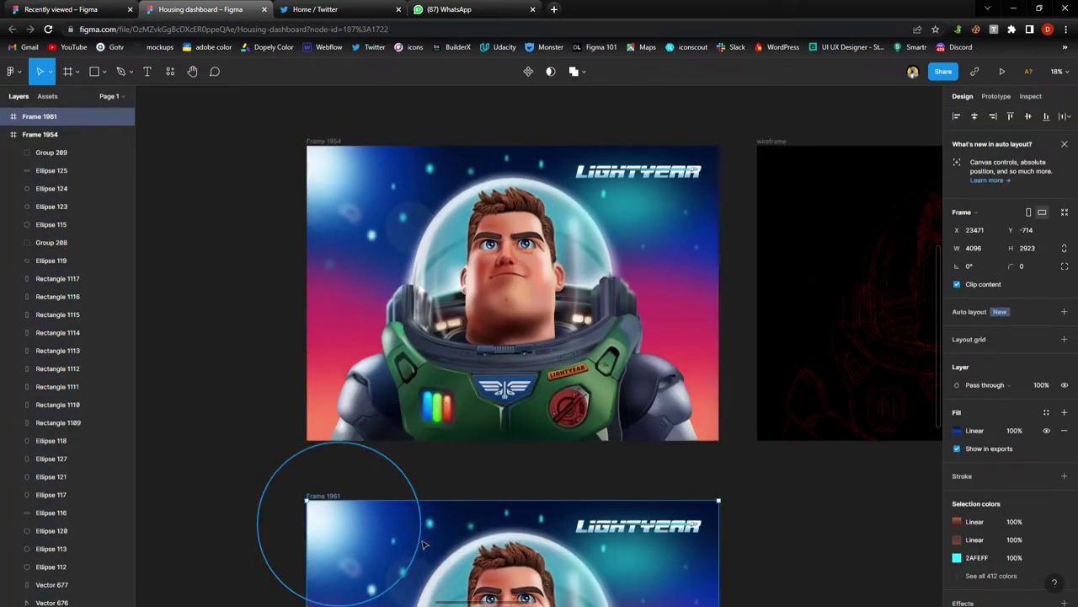
pyautogui.hotkey('shift', '2')
pyautogui.click(192, 237)
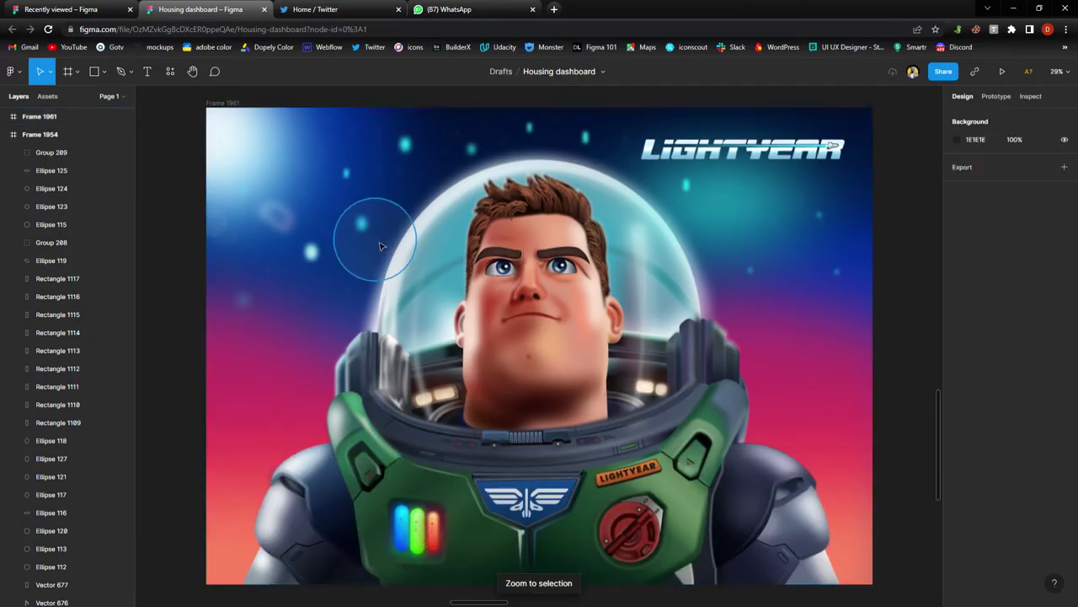
pyautogui.scroll(-3, 499, 429)
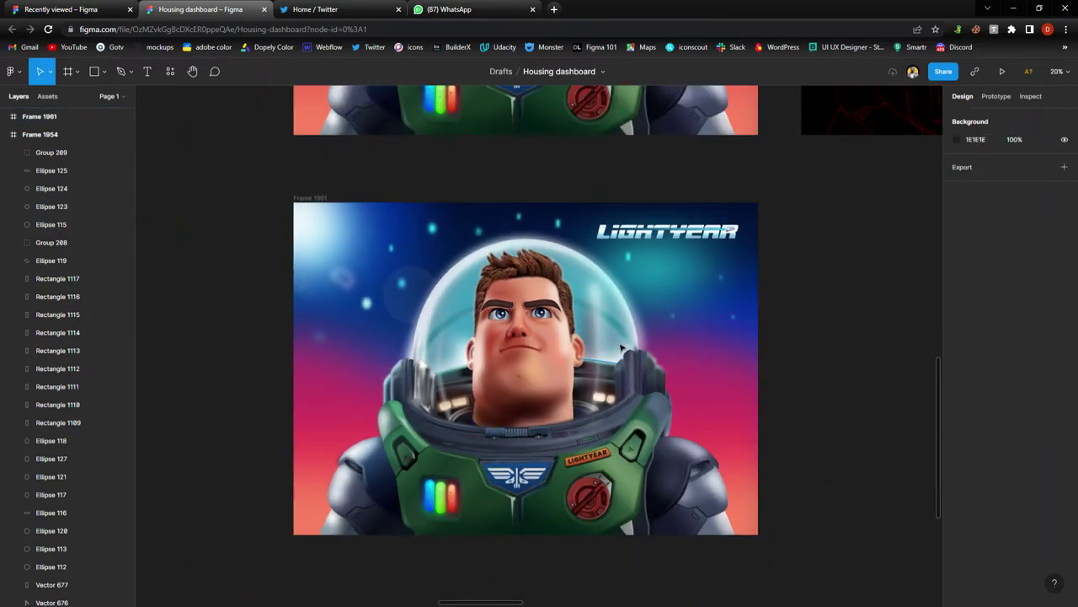
pyautogui.moveTo(797, 194); pyautogui.dragTo(353, 526)
pyautogui.click(354, 527)
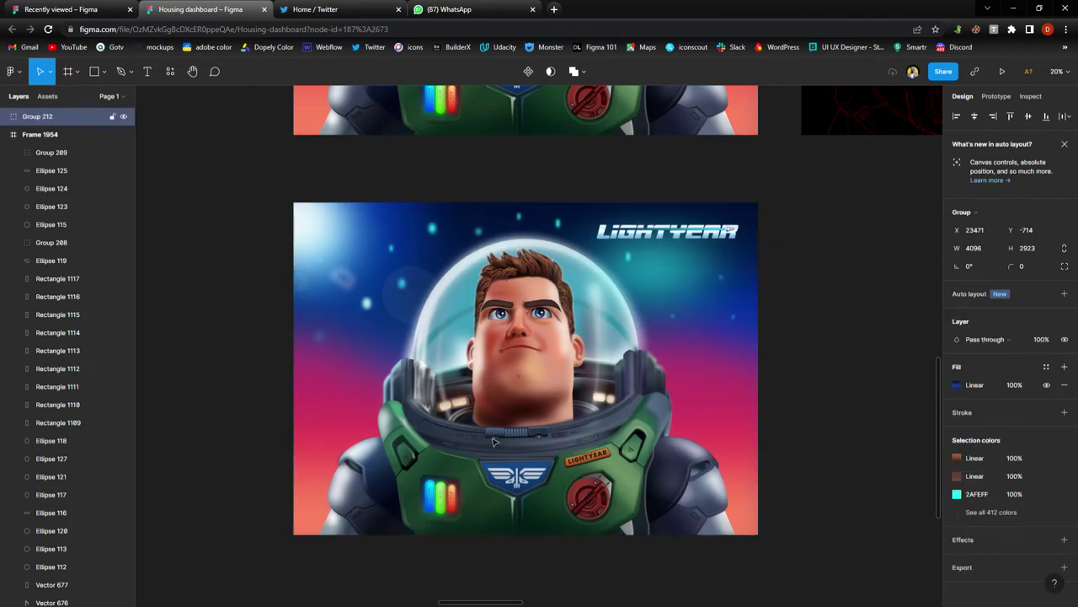
pyautogui.scroll(3, 46, 158)
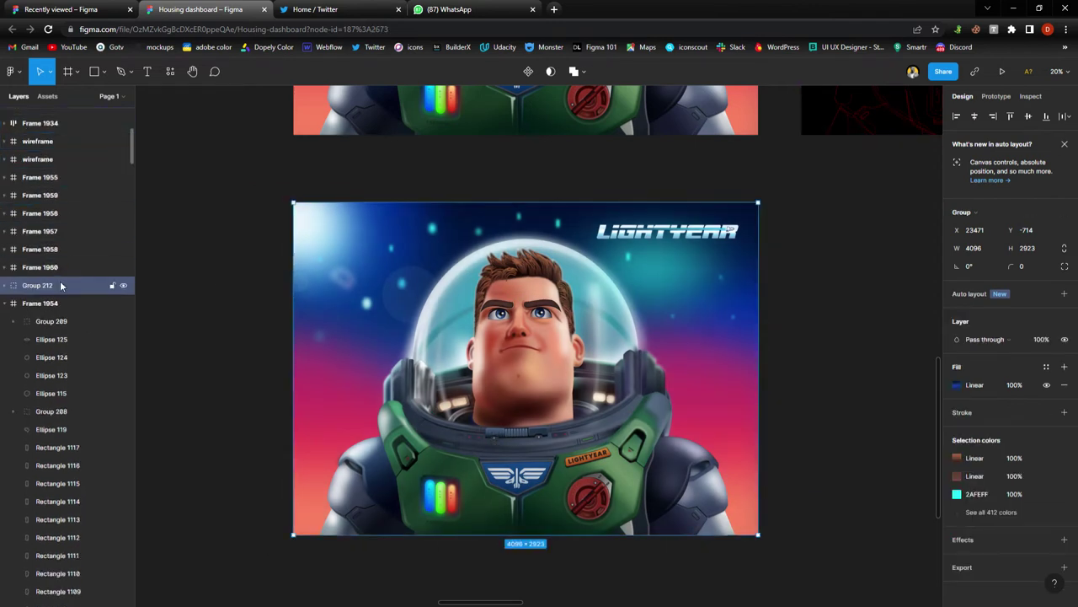
pyautogui.click(827, 374)
pyautogui.scroll(6, 510, 403)
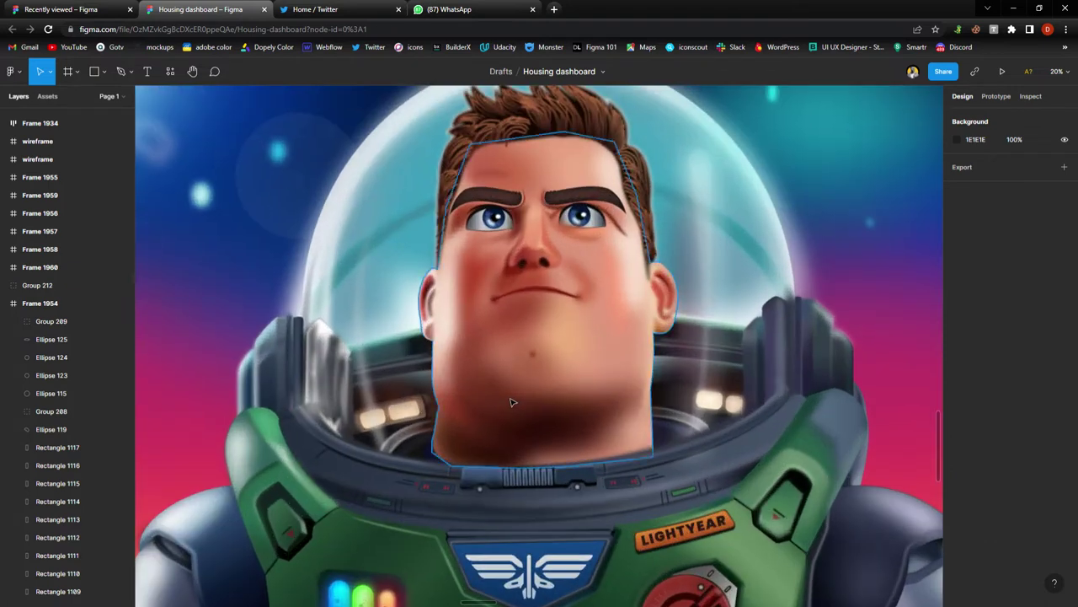
pyautogui.scroll(4, 436, 460)
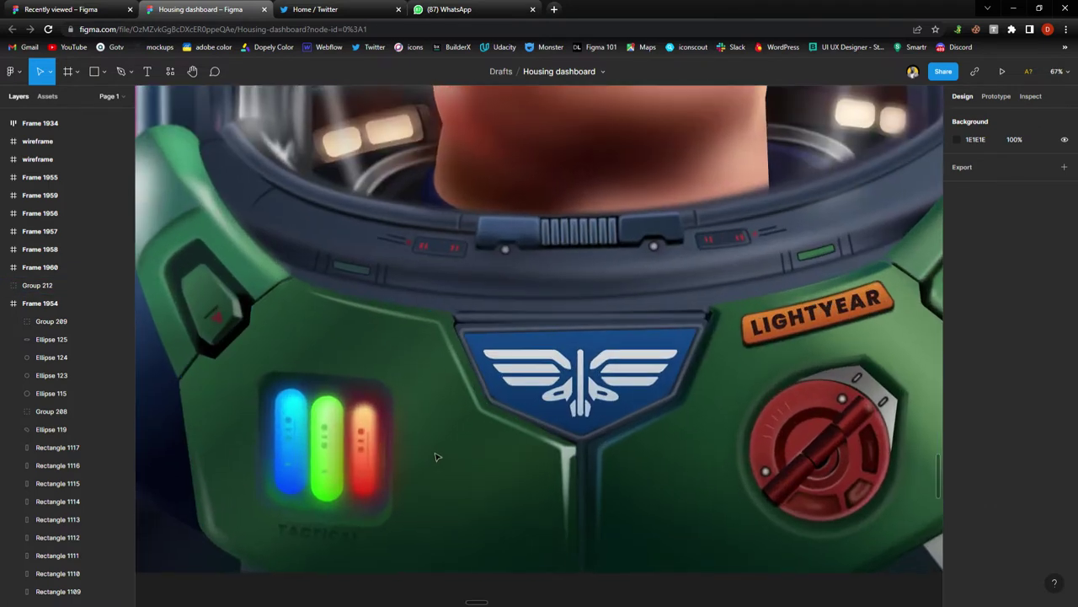
pyautogui.scroll(1, 529, 450)
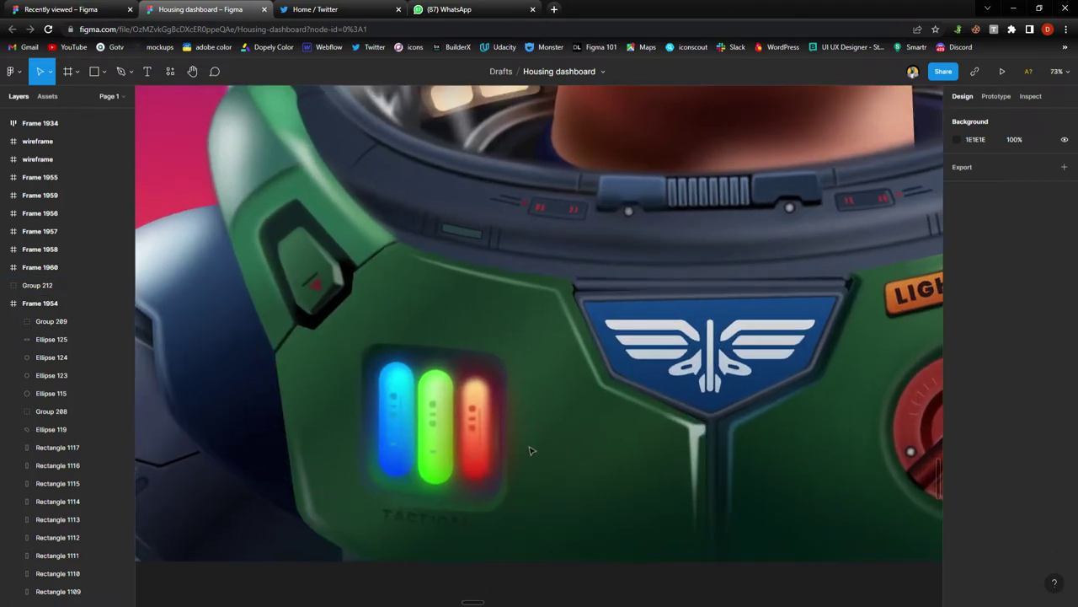
pyautogui.click(737, 393)
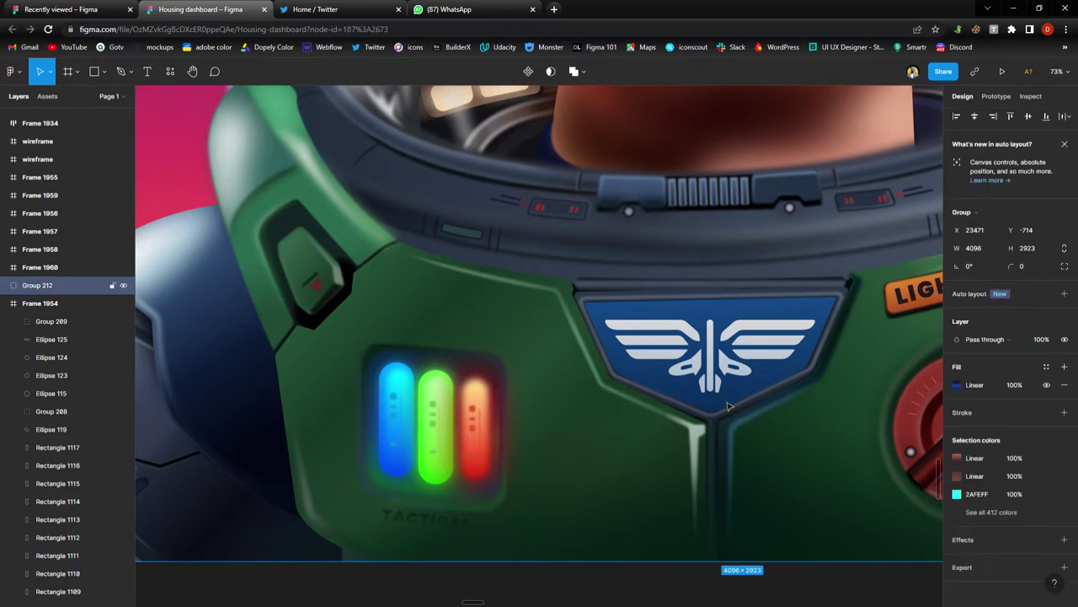
# With the Pen tool, trace the chest plate from the badge tip along its top edge and around the shoulder notch.
pyautogui.press('p')
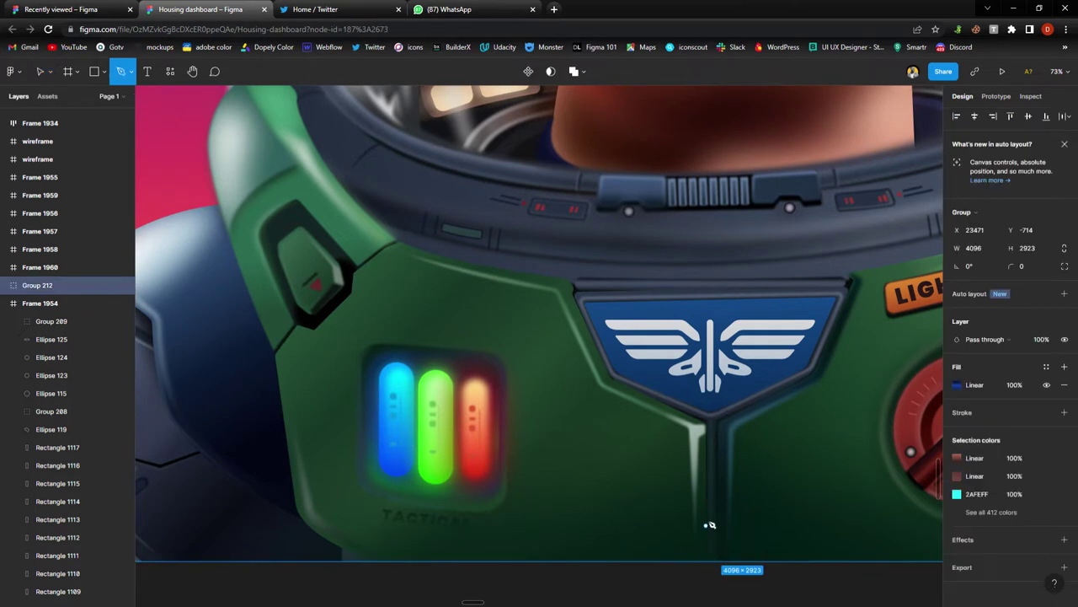
pyautogui.click(707, 425)
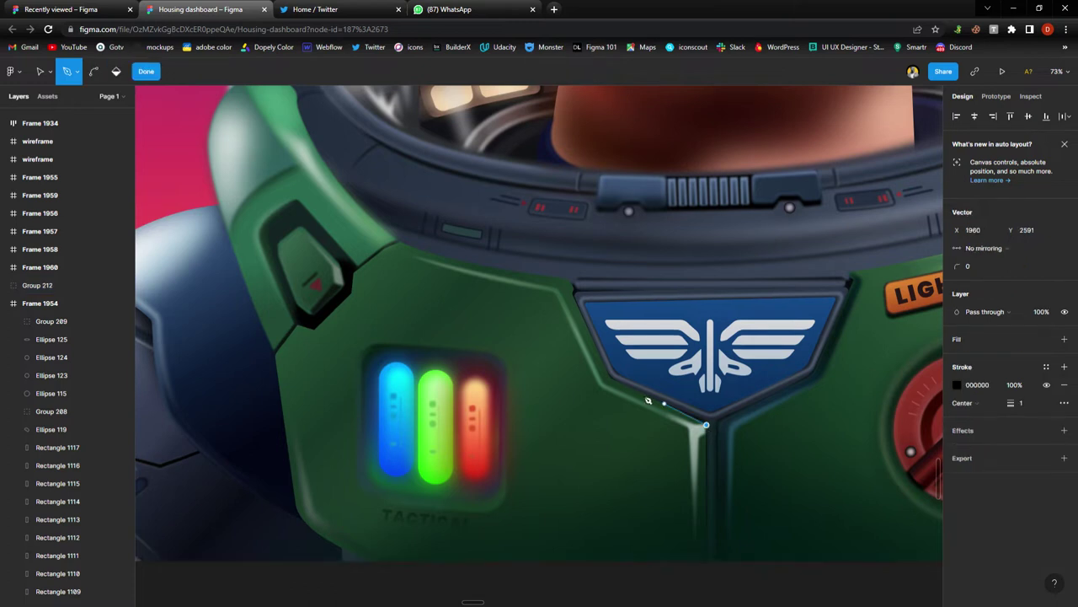
pyautogui.click(611, 378)
pyautogui.click(572, 291)
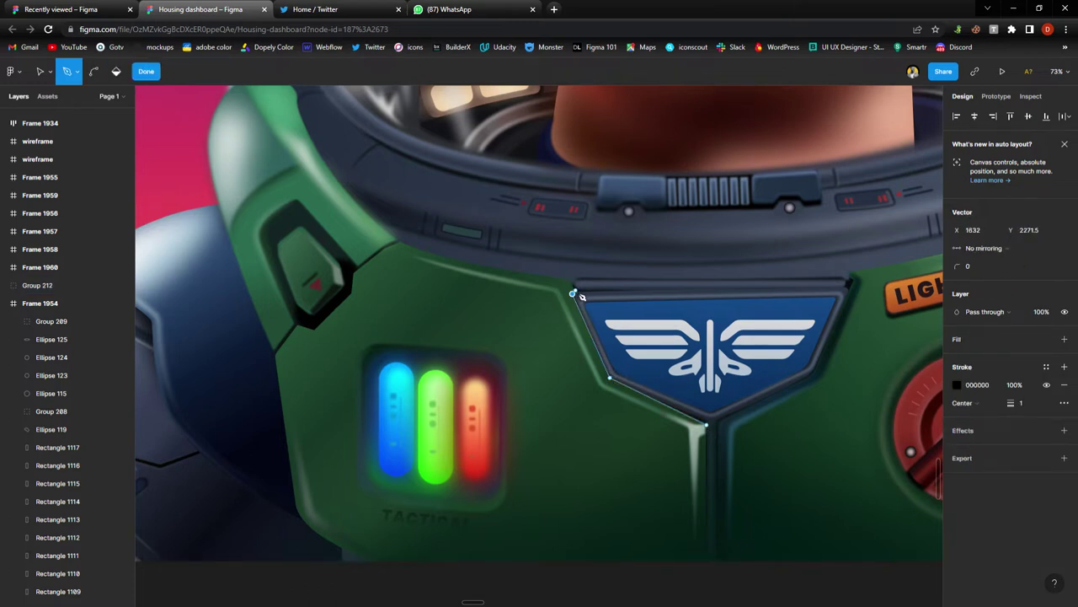
pyautogui.click(568, 282)
pyautogui.click(400, 242)
pyautogui.click(387, 247)
pyautogui.click(354, 273)
pyautogui.click(352, 293)
pyautogui.click(299, 326)
pyautogui.click(315, 330)
# Continue the outline down the plate's left side and along the bottom, closing it at the start.
pyautogui.scroll(5, 305, 334)
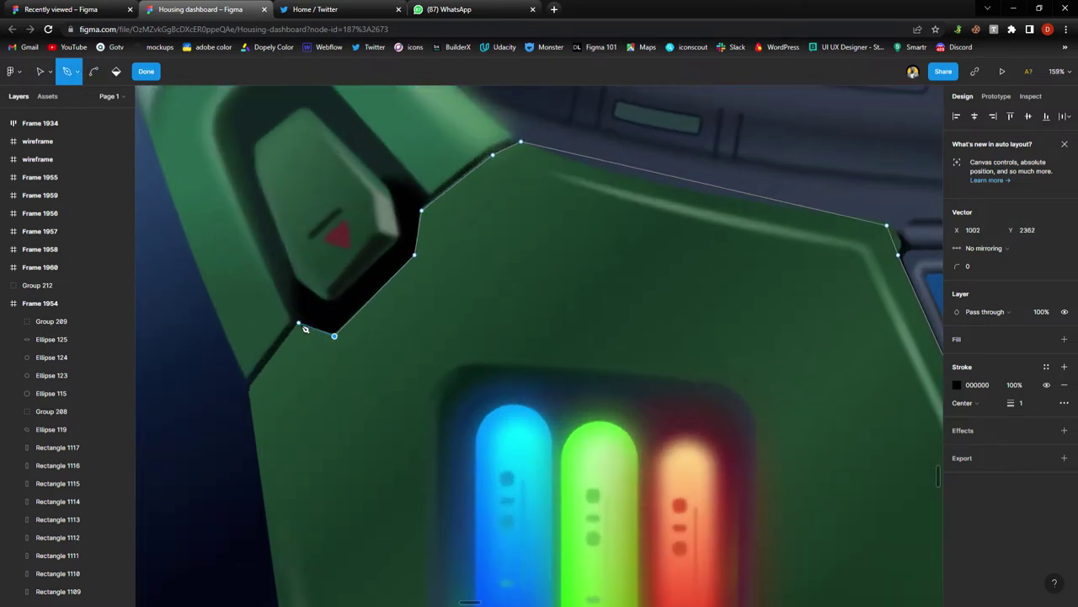
pyautogui.click(249, 392)
pyautogui.scroll(-5, 256, 396)
pyautogui.scroll(-2, 270, 422)
pyautogui.scroll(8, 278, 445)
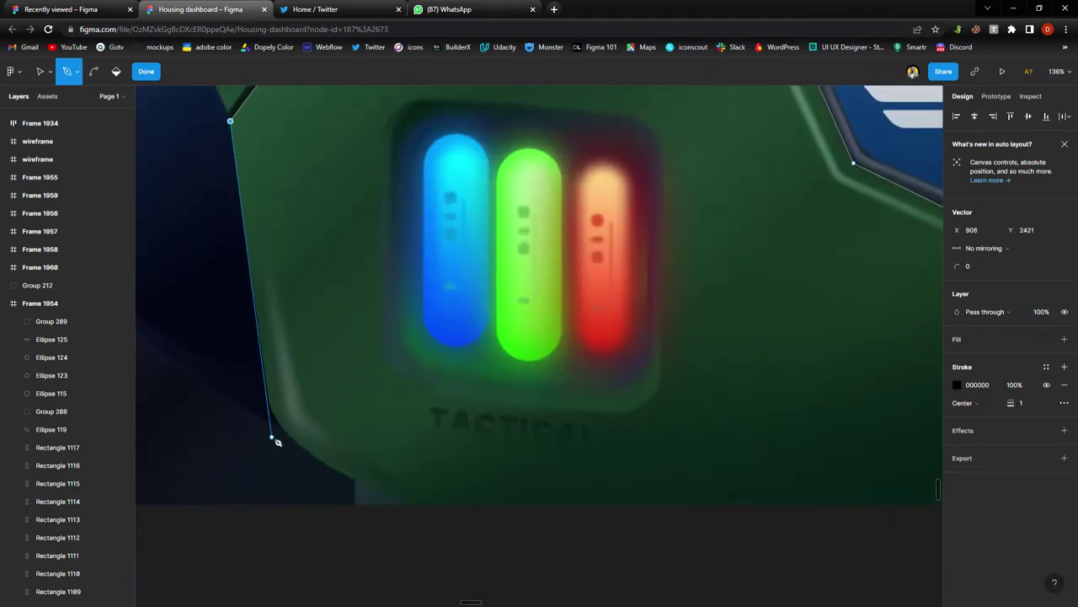
pyautogui.click(269, 407)
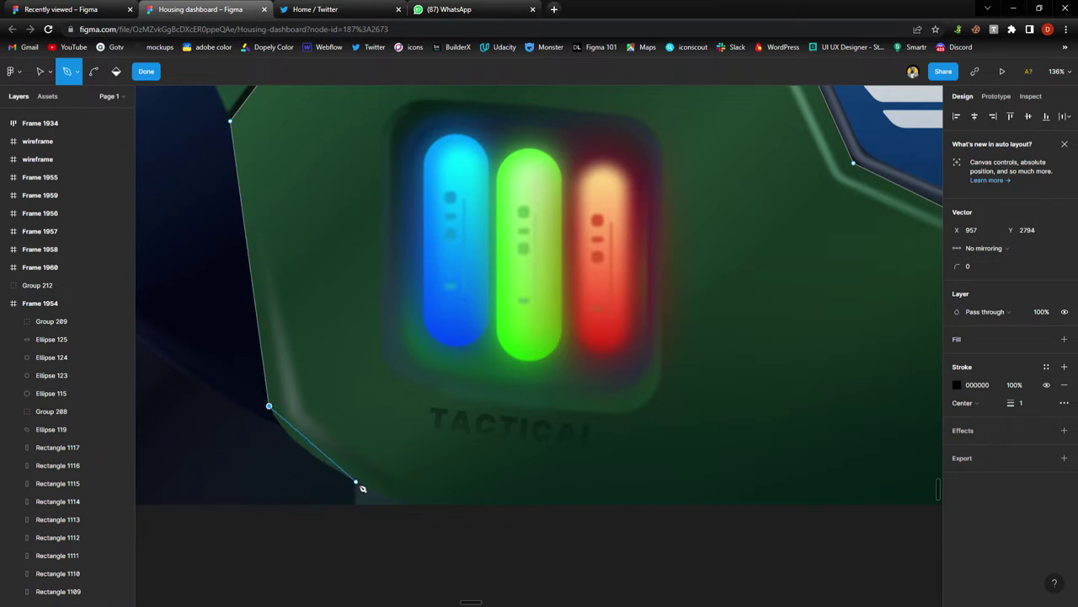
pyautogui.click(421, 511)
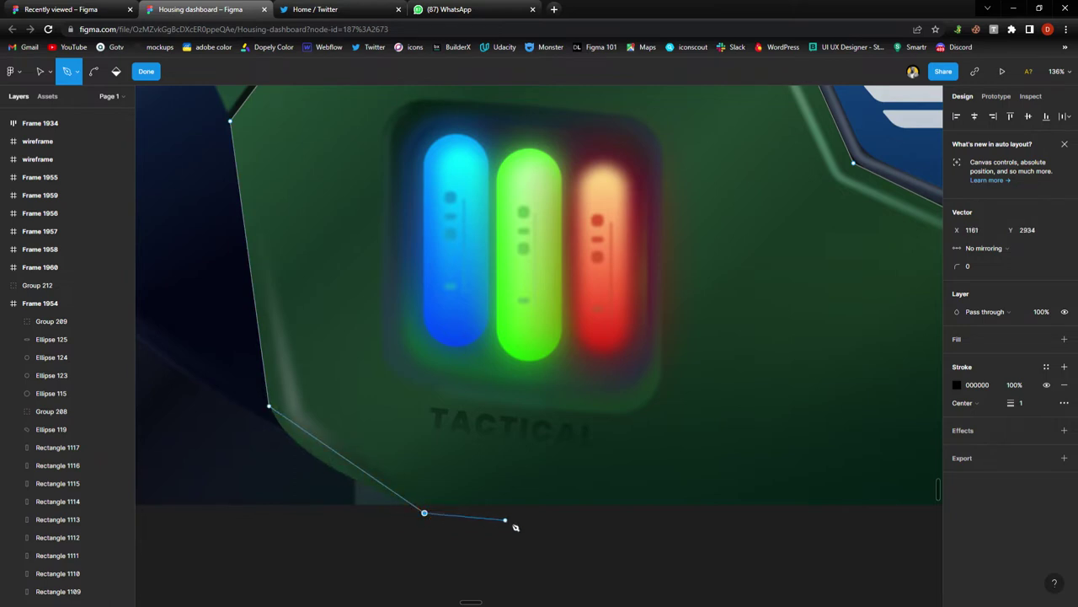
pyautogui.hscroll(10, 522, 518)
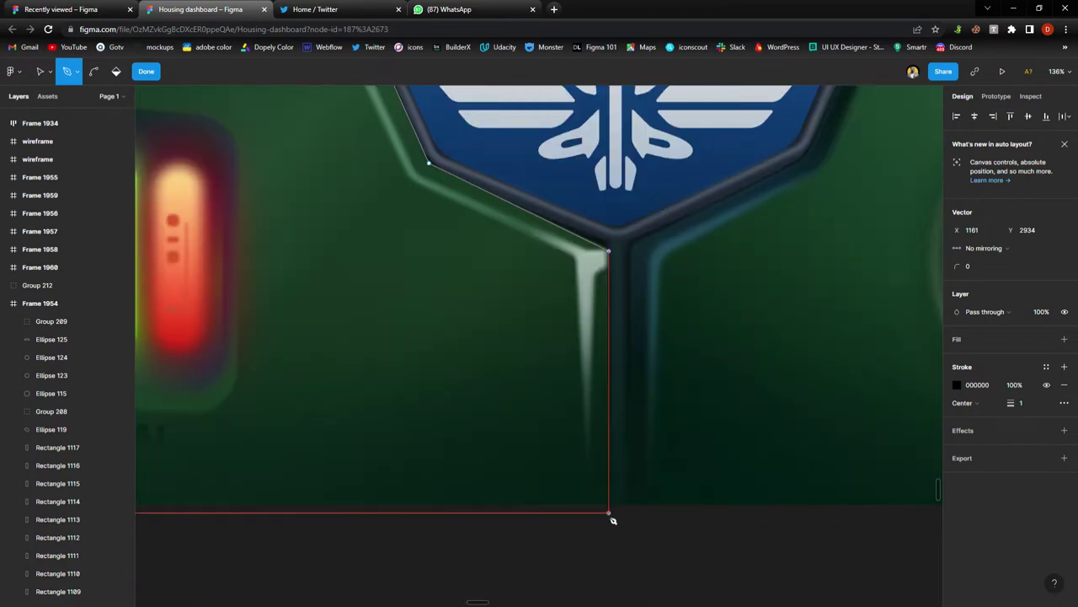
pyautogui.click(611, 516)
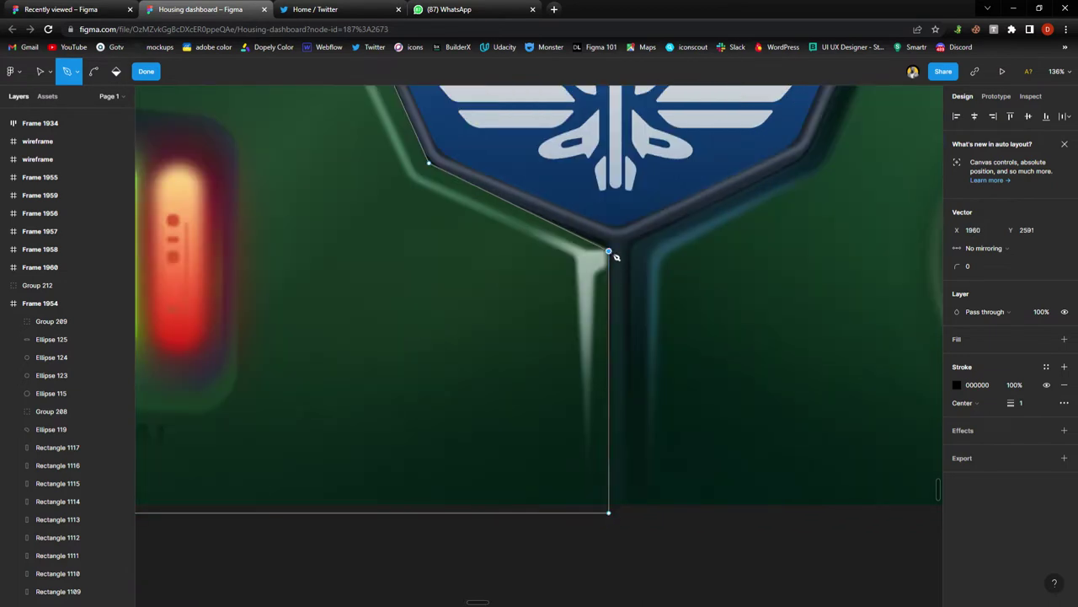
pyautogui.click(609, 251)
pyautogui.scroll(-5, 609, 253)
pyautogui.scroll(3, 602, 305)
pyautogui.scroll(3, 602, 305)
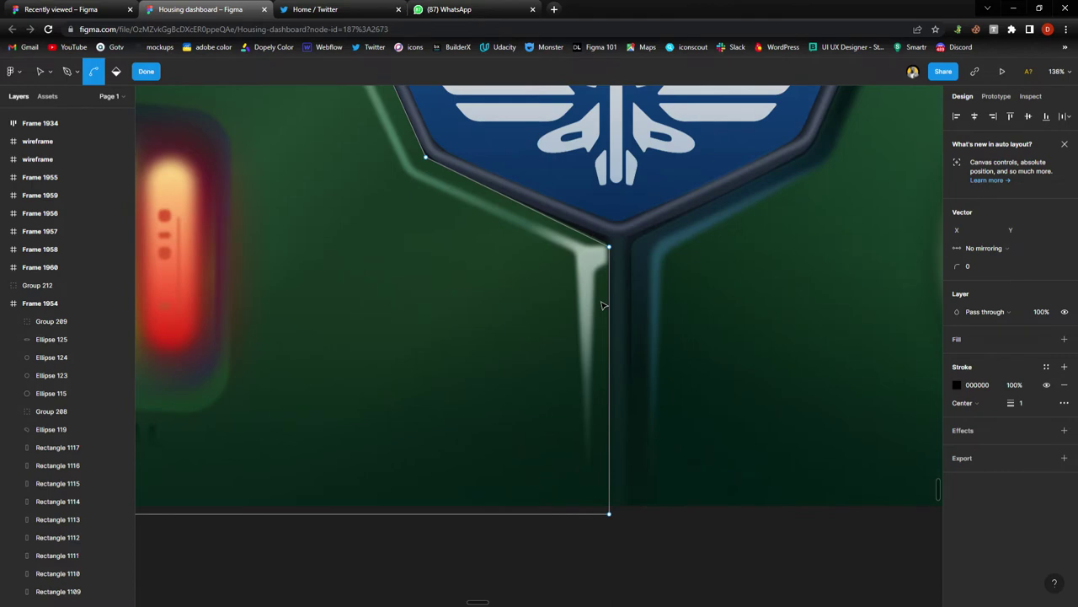
pyautogui.scroll(-6, 596, 305)
pyautogui.scroll(5, 592, 306)
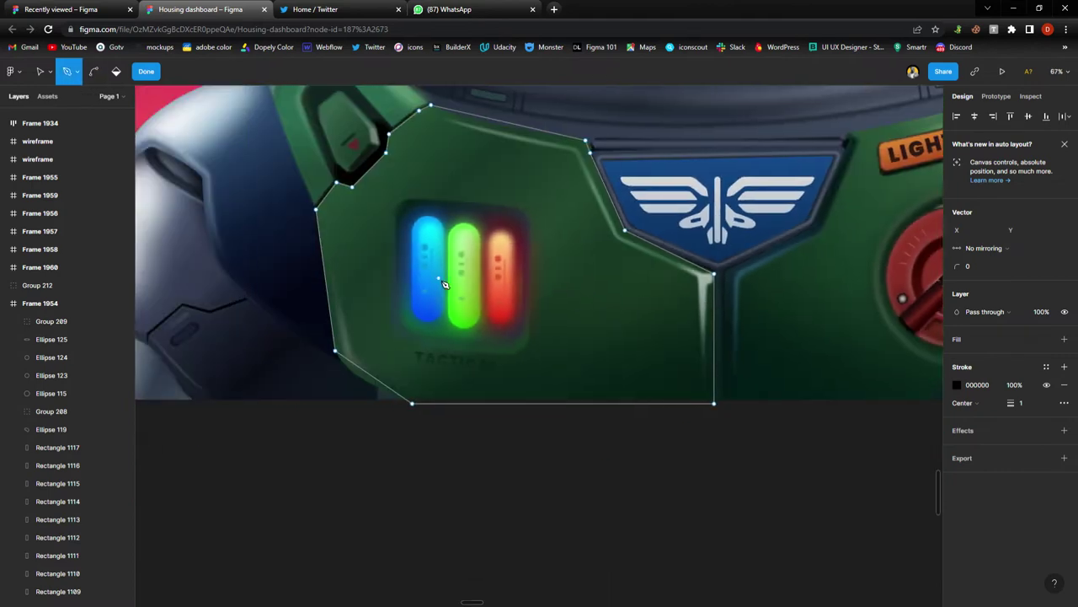
# Round the outline's corner beside the badge to a radius of 23.
pyautogui.scroll(5, 613, 365)
pyautogui.scroll(10, 684, 297)
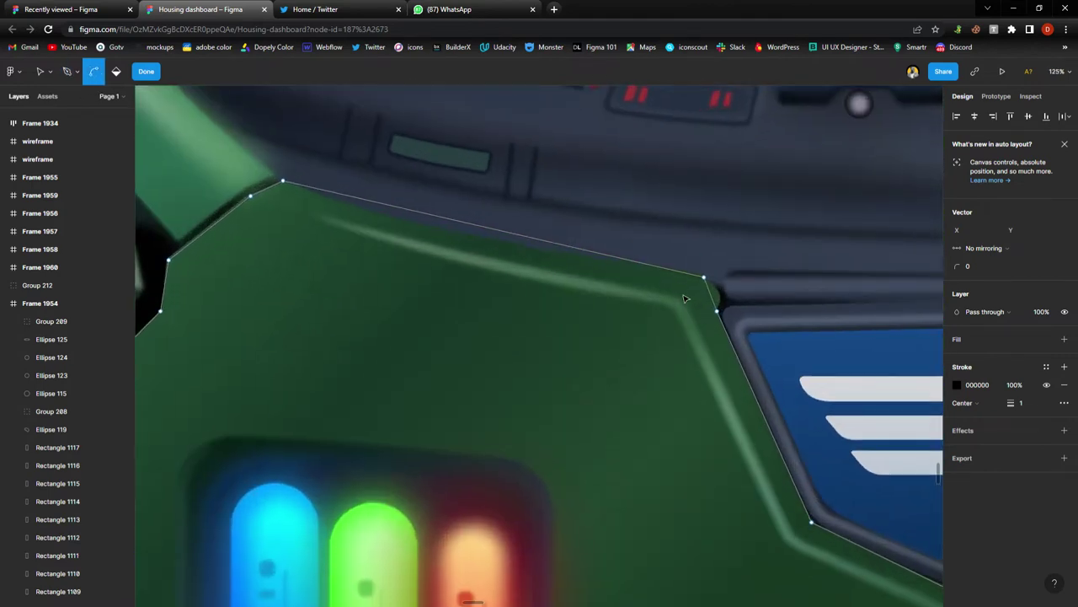
pyautogui.scroll(5, 684, 298)
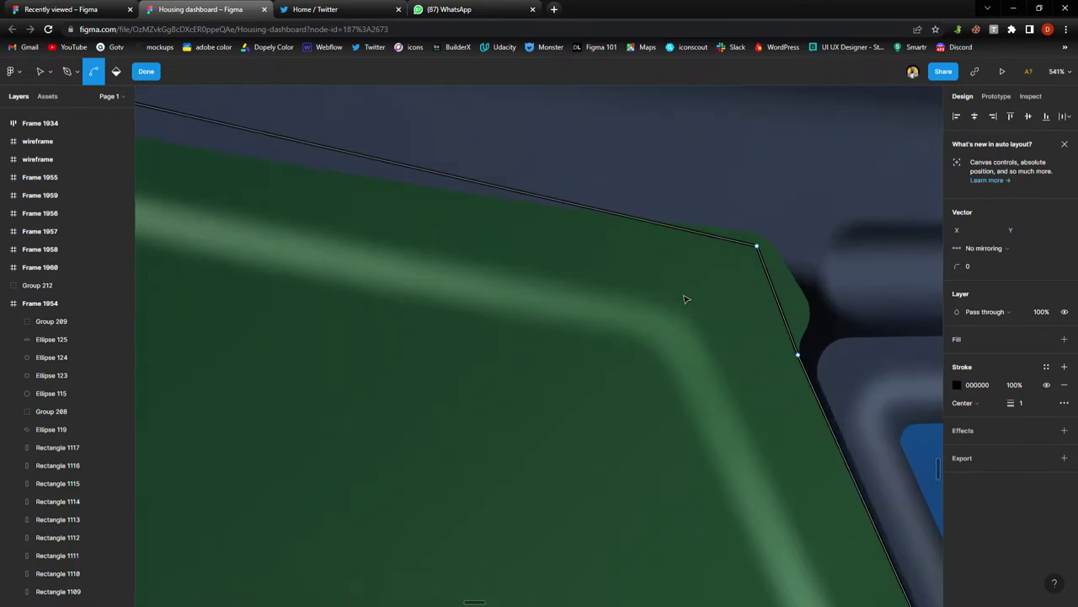
pyautogui.press('p')
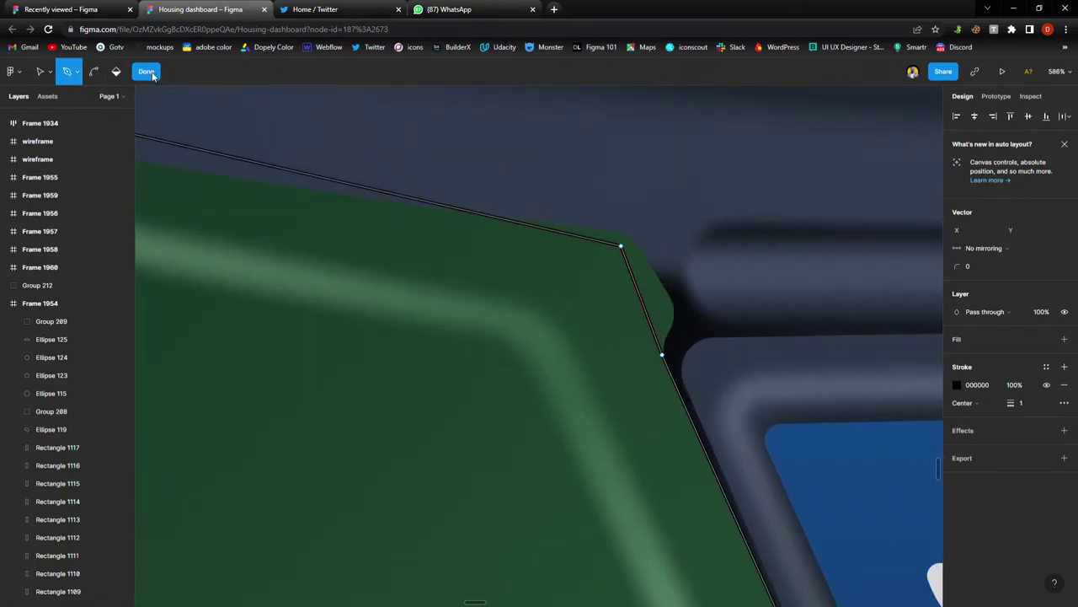
pyautogui.click(41, 74)
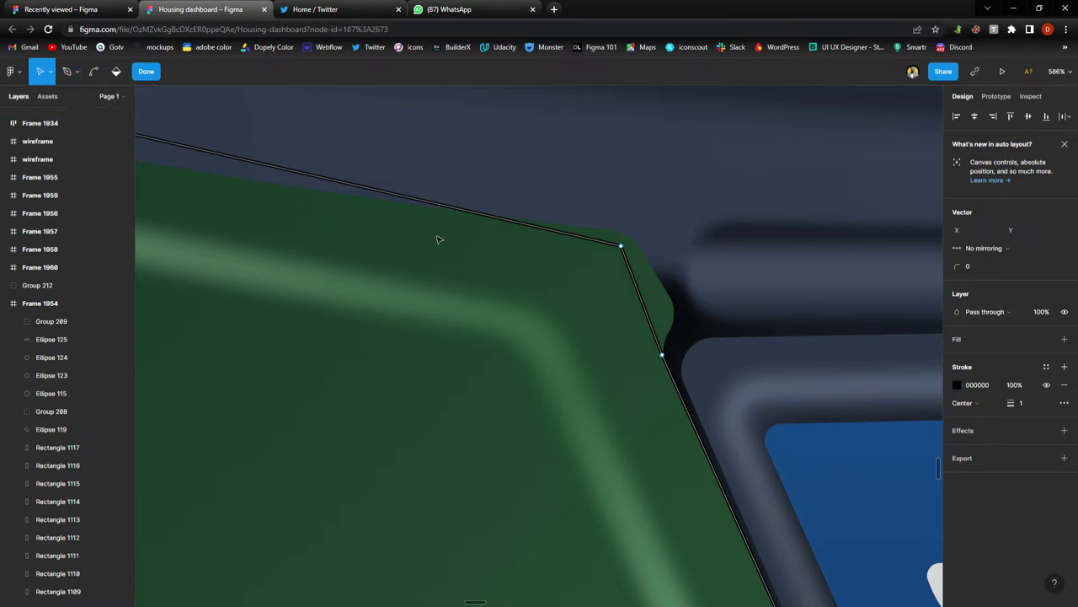
pyautogui.moveTo(574, 191); pyautogui.dragTo(660, 293)
pyautogui.write('1')
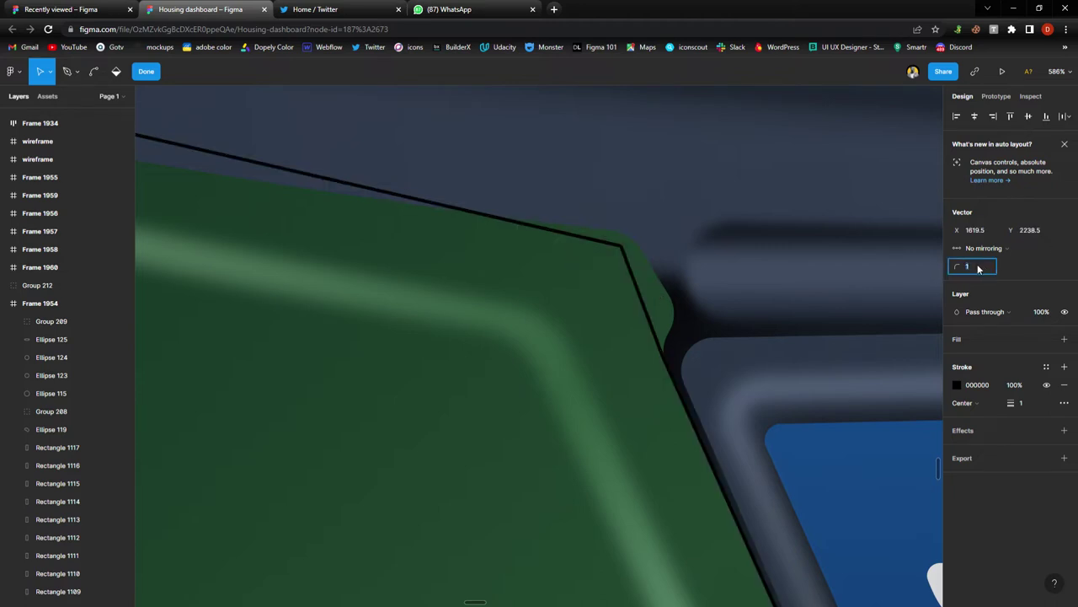
pyautogui.press('Up')
pyautogui.press('Up')
pyautogui.press('Up')
pyautogui.press('Up')
pyautogui.press('Up')
pyautogui.press('Up')
pyautogui.press('Up')
pyautogui.press('Up')
pyautogui.press('Up')
pyautogui.press('Up')
pyautogui.press('Up')
pyautogui.press('Up')
pyautogui.press('Up')
pyautogui.press('Up')
pyautogui.press('Up')
pyautogui.press('Up')
pyautogui.press('Up')
pyautogui.press('Up')
pyautogui.press('Up')
pyautogui.press('Up')
pyautogui.press('Up')
pyautogui.press('Up')
pyautogui.press('Up')
pyautogui.press('Down')
pyautogui.press('Down')
pyautogui.press('Down')
pyautogui.press('Down')
pyautogui.press('Down')
pyautogui.press('Down')
pyautogui.press('Down')
pyautogui.press('Down')
# Delete the extra point on the top edge and round the top shoulder corner to 20.
pyautogui.scroll(-10, 676, 351)
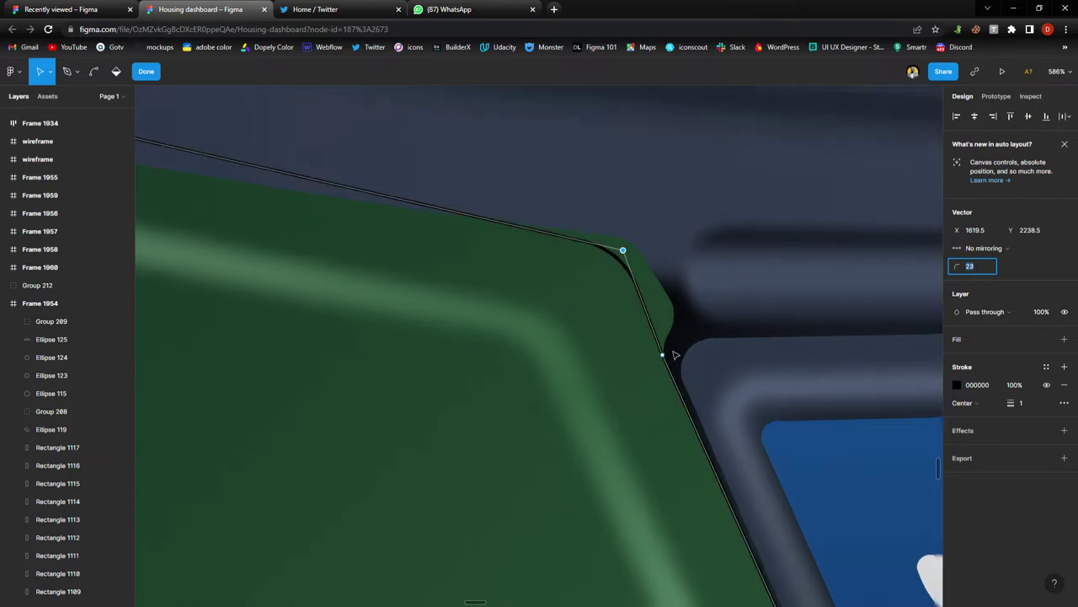
pyautogui.scroll(-1, 354, 312)
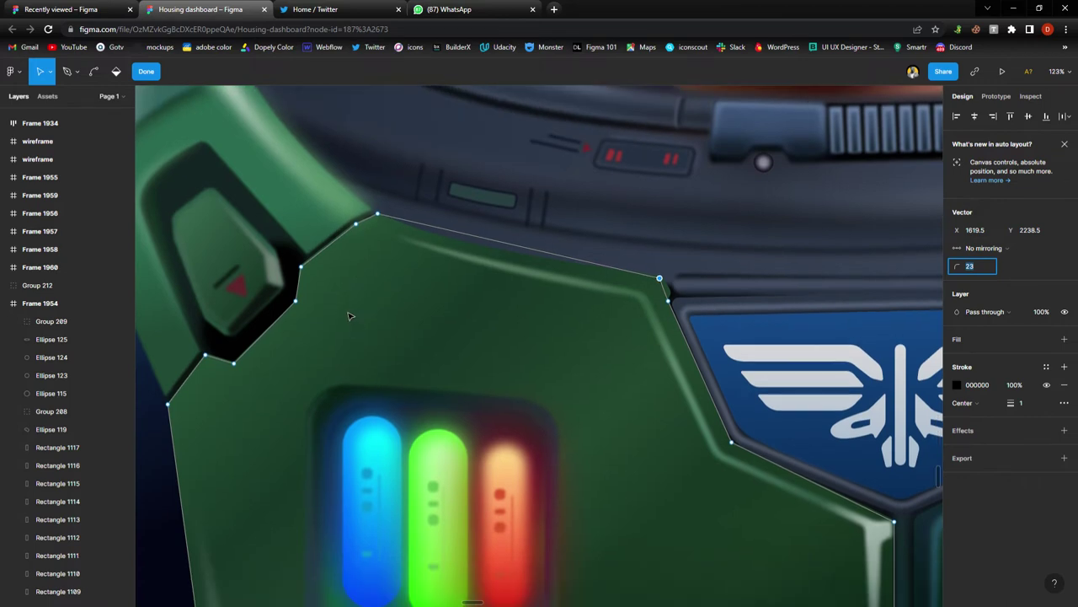
pyautogui.scroll(5, 362, 270)
pyautogui.scroll(3, 399, 225)
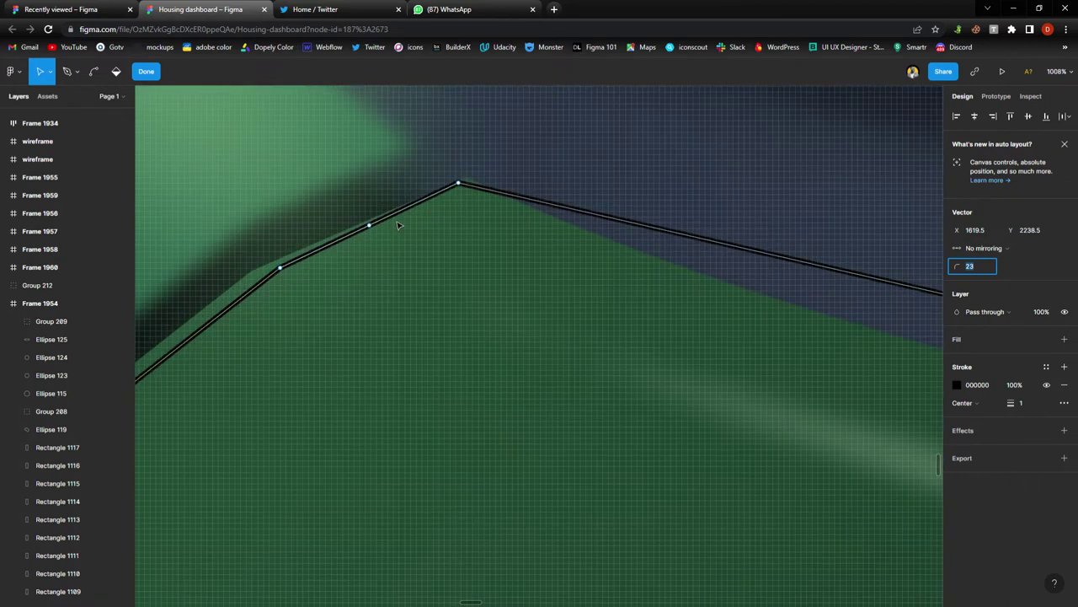
pyautogui.scroll(-1, 399, 224)
pyautogui.press('Delete')
pyautogui.click(455, 183)
pyautogui.click(974, 267)
pyautogui.write('1')
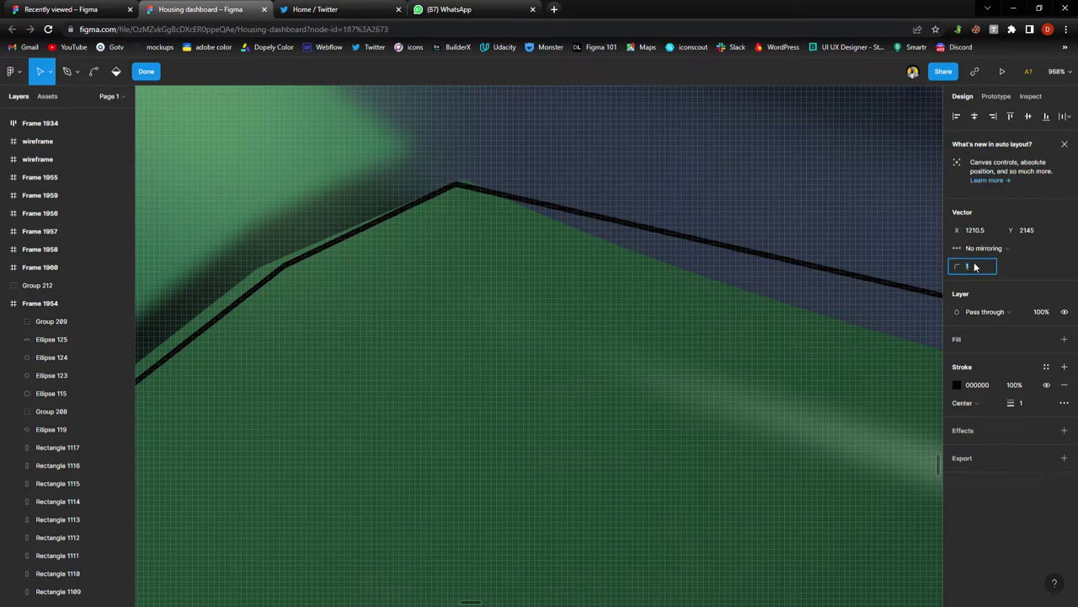
pyautogui.press('BackSpace')
pyautogui.write('20')
pyautogui.press('Return')
pyautogui.scroll(-5, 782, 317)
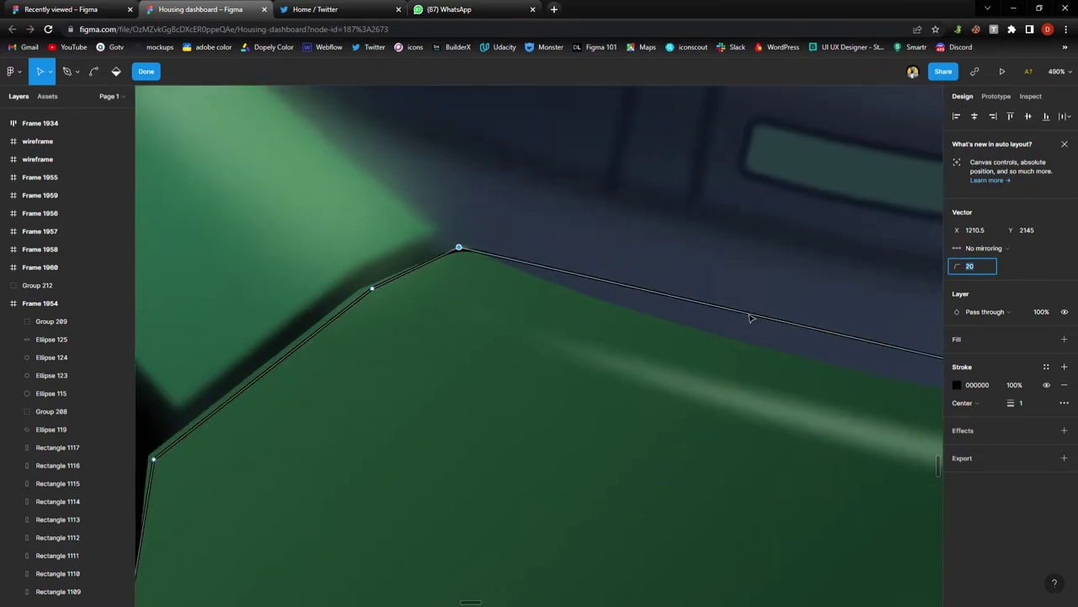
pyautogui.scroll(-3, 745, 318)
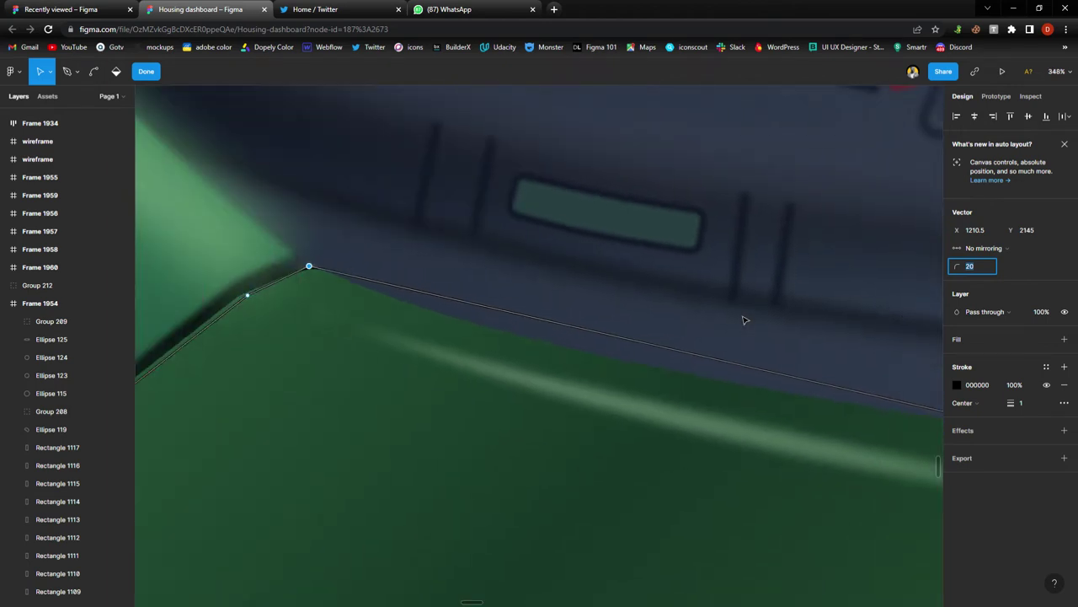
pyautogui.click(96, 72)
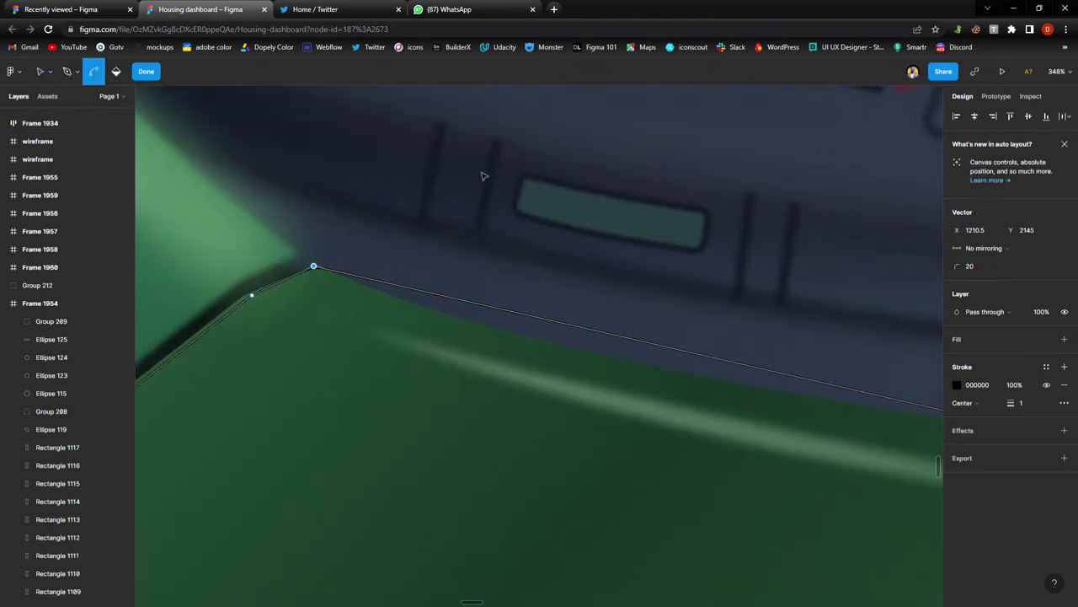
# Bend the outline's top edge into a gentle downward curve and finish path editing.
pyautogui.moveTo(684, 356); pyautogui.dragTo(666, 373)
pyautogui.hscroll(5, 666, 373)
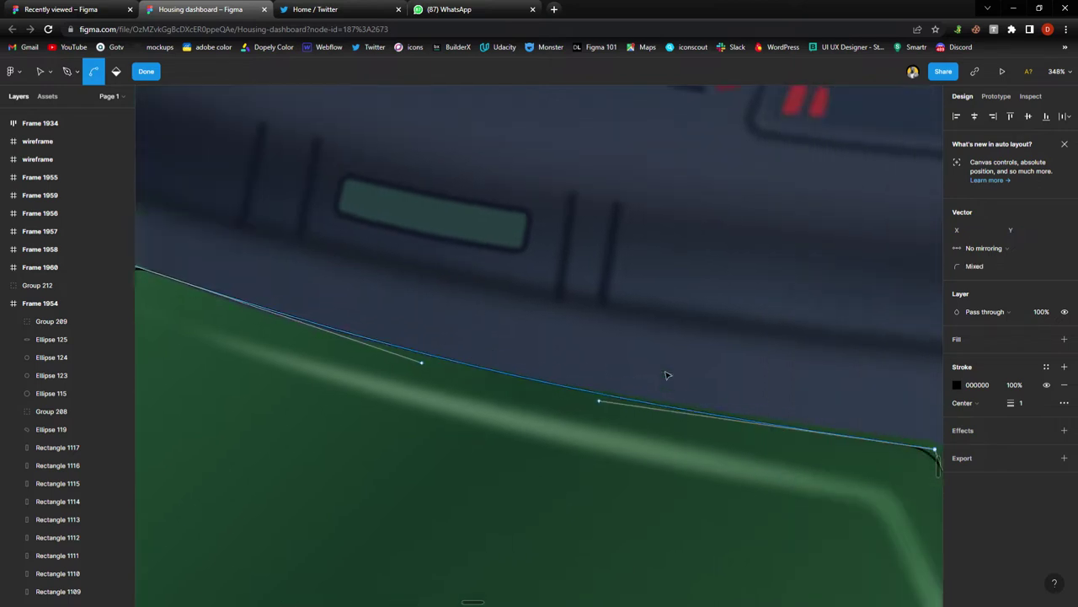
pyautogui.hscroll(3, 667, 375)
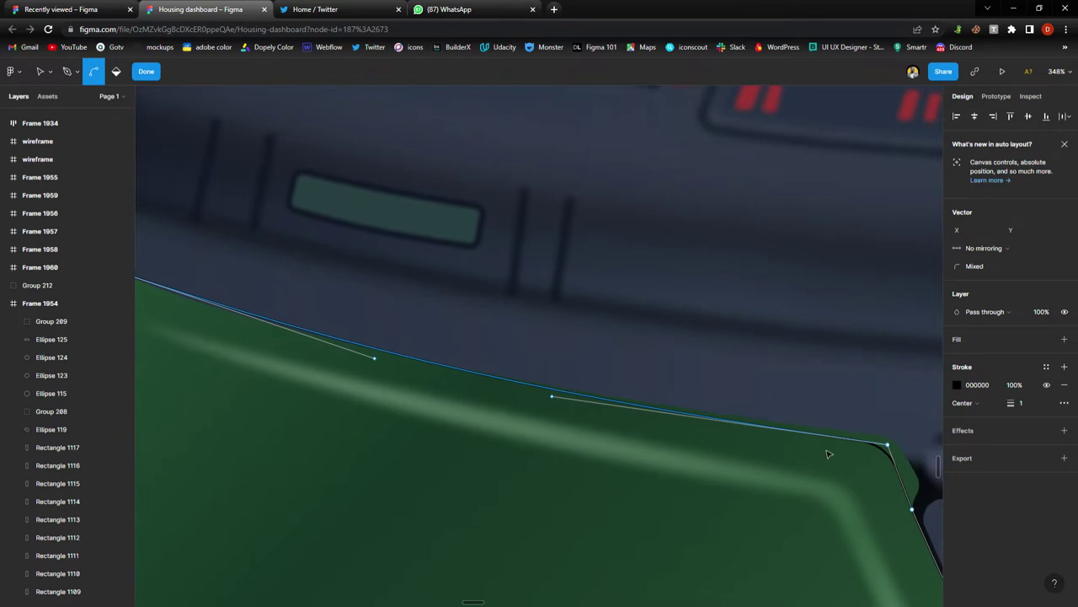
pyautogui.scroll(-1, 842, 447)
pyautogui.hscroll(-6, 556, 400)
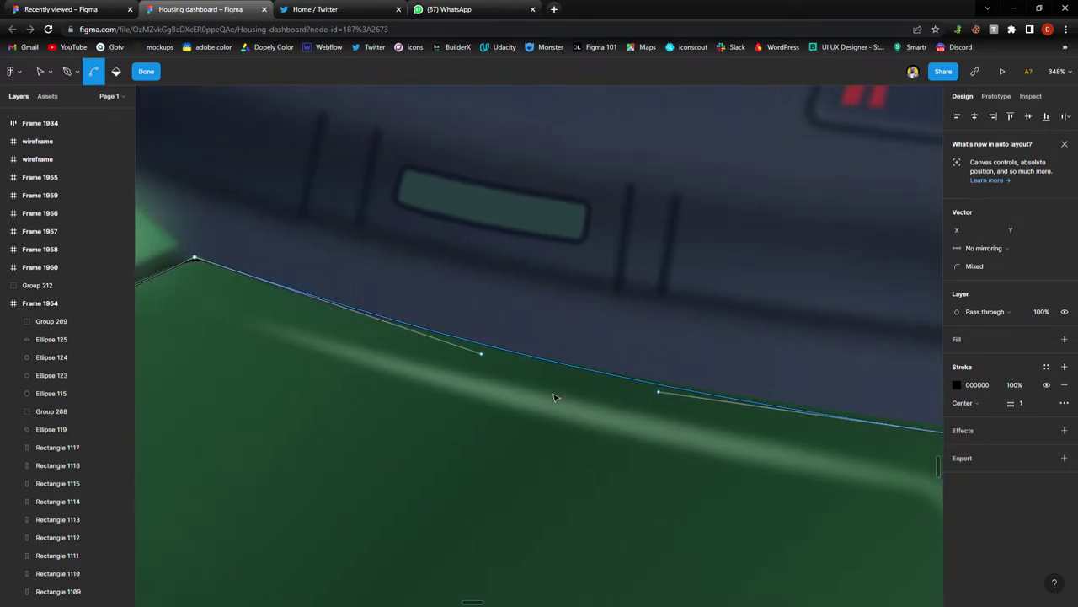
pyautogui.click(145, 71)
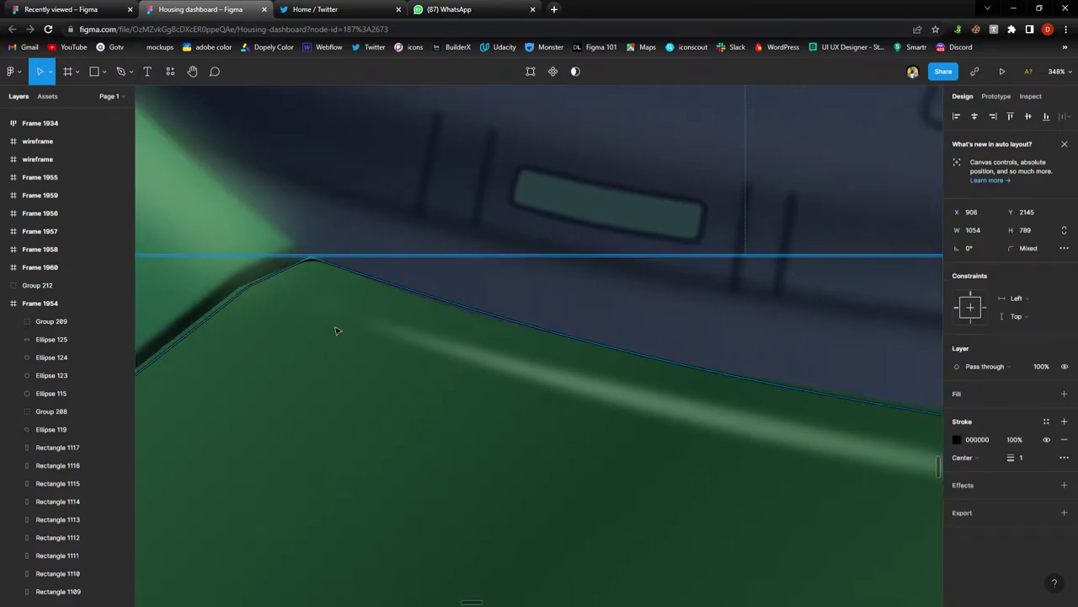
# Zoom to the plate's left corner and select the black outline, Vector 725.
pyautogui.click(339, 335)
pyautogui.scroll(-3, 431, 381)
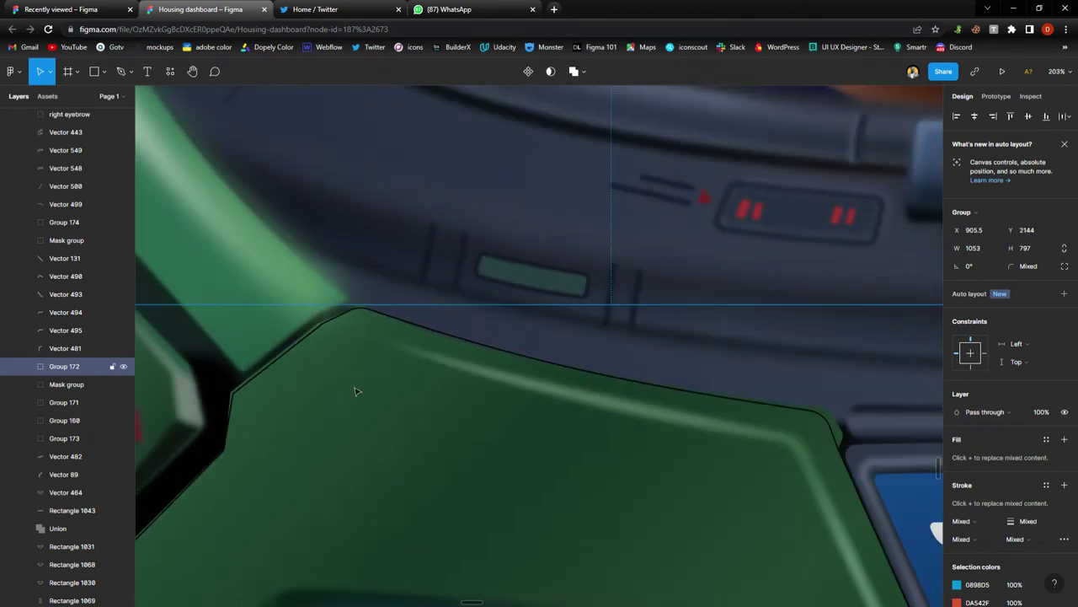
pyautogui.hscroll(-2, 388, 371)
pyautogui.scroll(3, 445, 338)
pyautogui.scroll(-3, 320, 427)
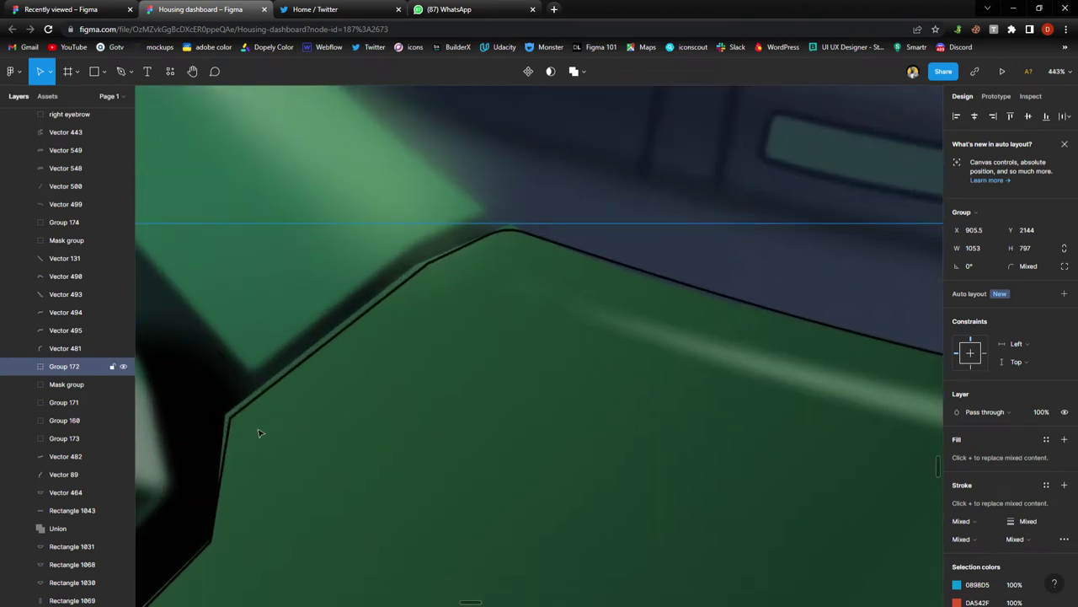
pyautogui.hscroll(-2, 313, 446)
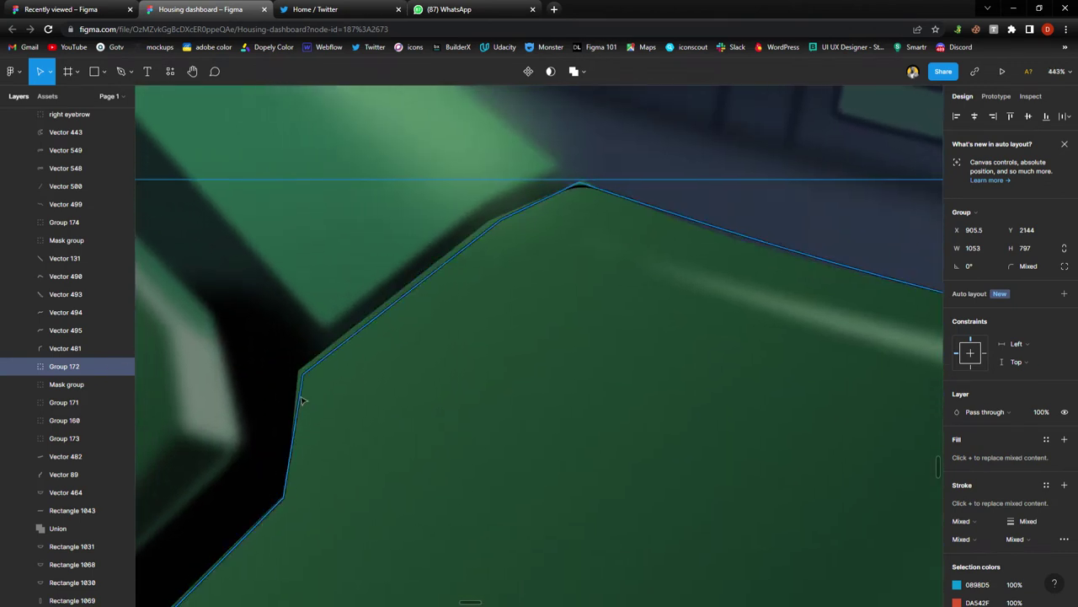
pyautogui.scroll(4, 305, 400)
pyautogui.scroll(-2, 345, 379)
pyautogui.hscroll(-2, 344, 354)
pyautogui.hscroll(-1, 439, 305)
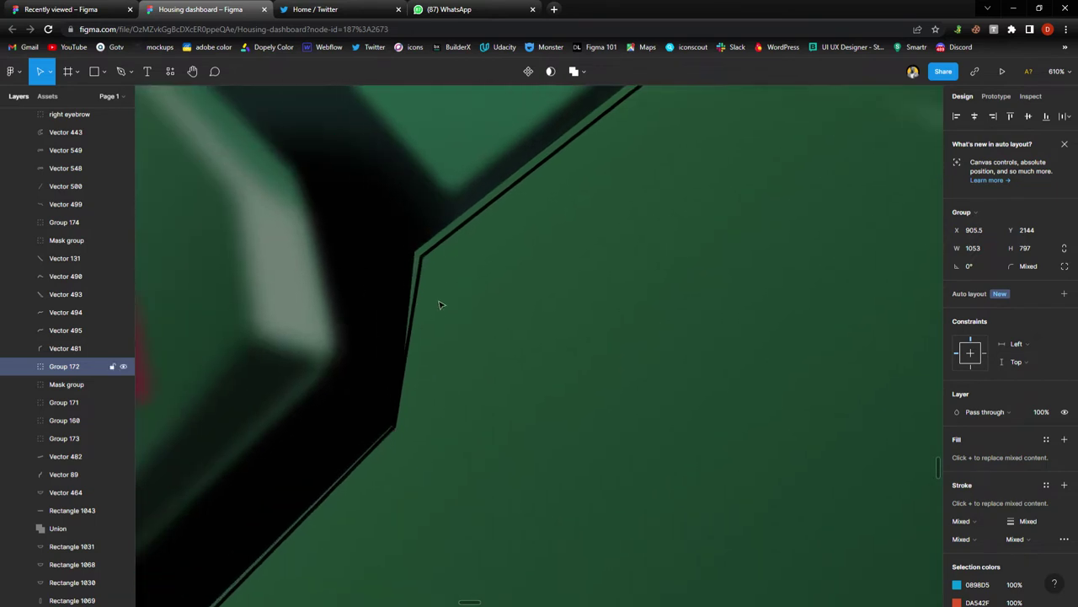
pyautogui.scroll(4, 439, 279)
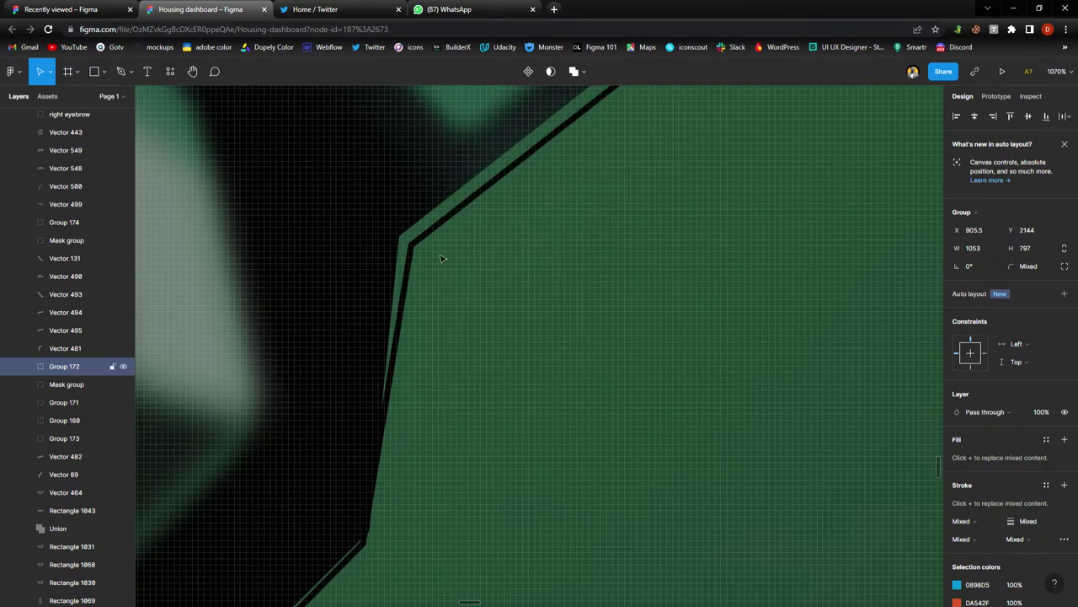
pyautogui.click(431, 242)
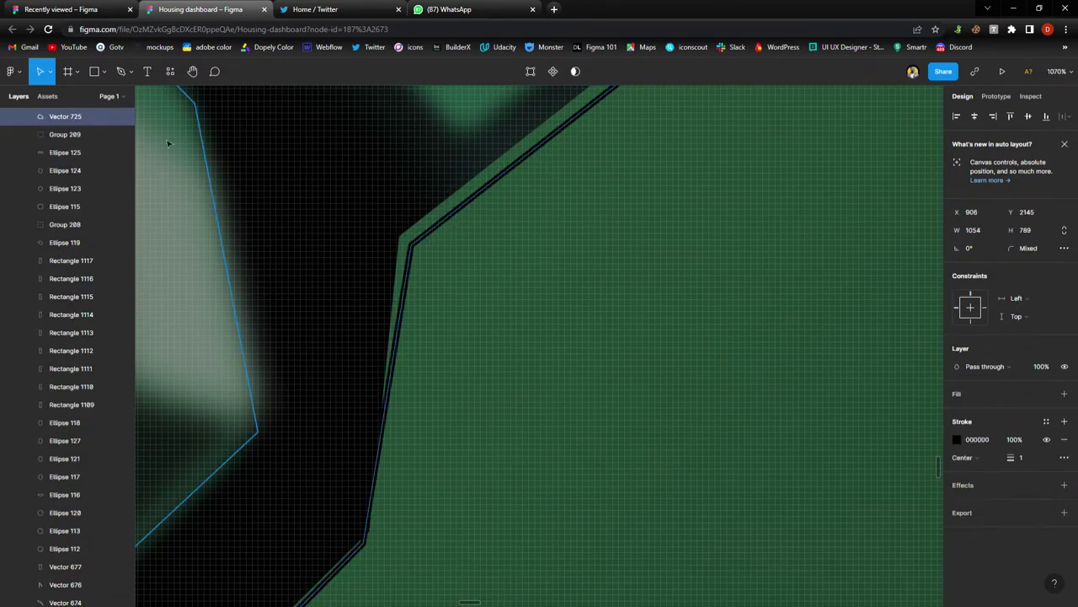
# Edit the outline's points and round the two upper left-edge corners to 10 and 15.
pyautogui.press('Return')
pyautogui.moveTo(503, 193); pyautogui.dragTo(367, 303)
pyautogui.write('10')
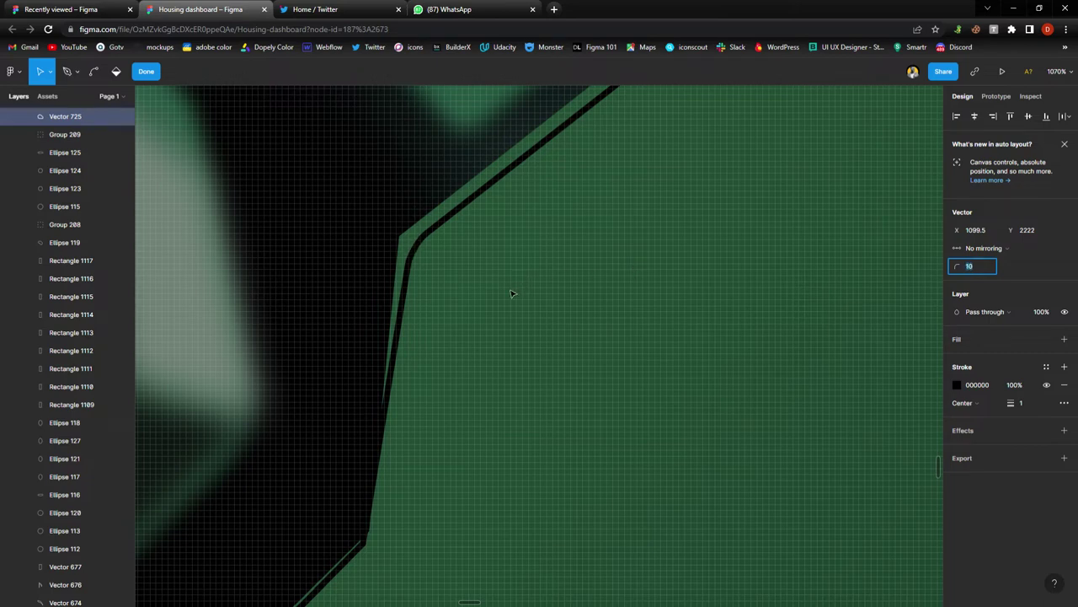
pyautogui.scroll(-4, 472, 337)
pyautogui.moveTo(453, 305); pyautogui.dragTo(356, 373)
pyautogui.write('15')
pyautogui.press('Return')
# Round the outline's lower-left corner point as well, to a radius of 22.
pyautogui.scroll(-5, 556, 409)
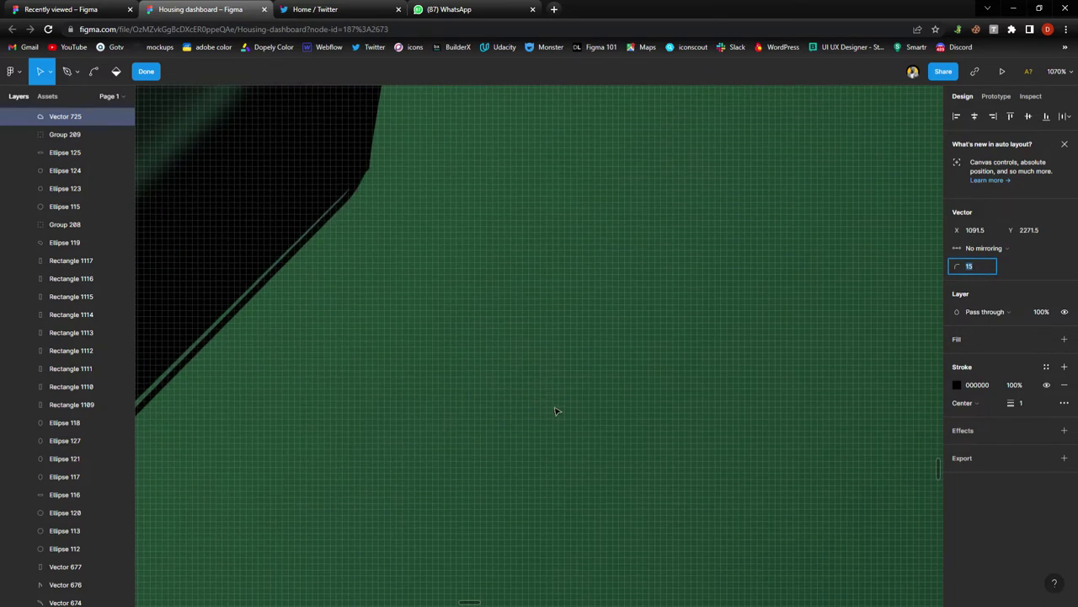
pyautogui.scroll(-5, 417, 376)
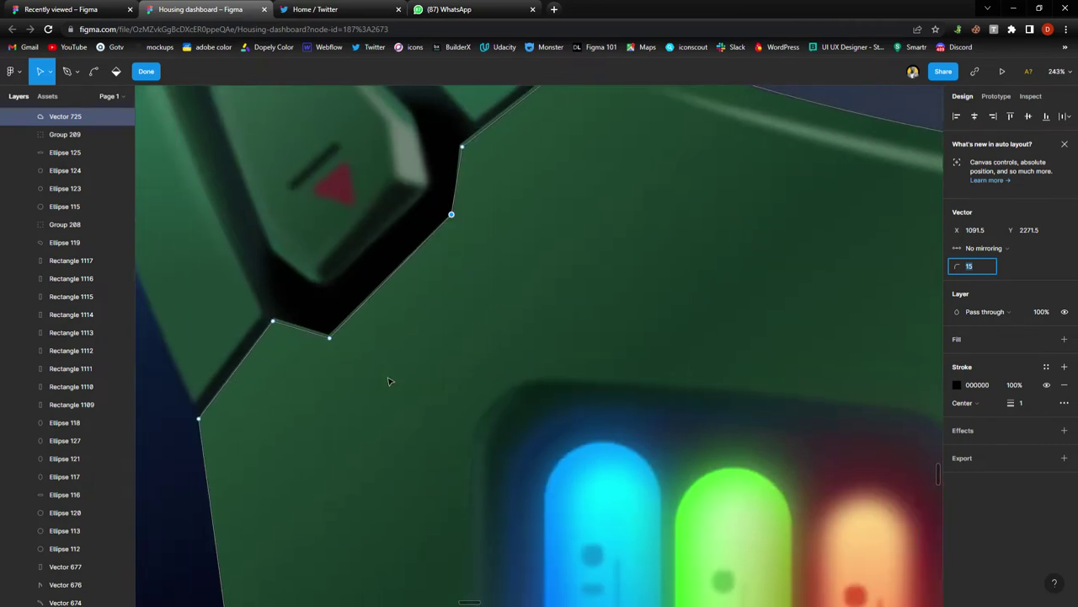
pyautogui.hscroll(-2, 389, 382)
pyautogui.click(270, 419)
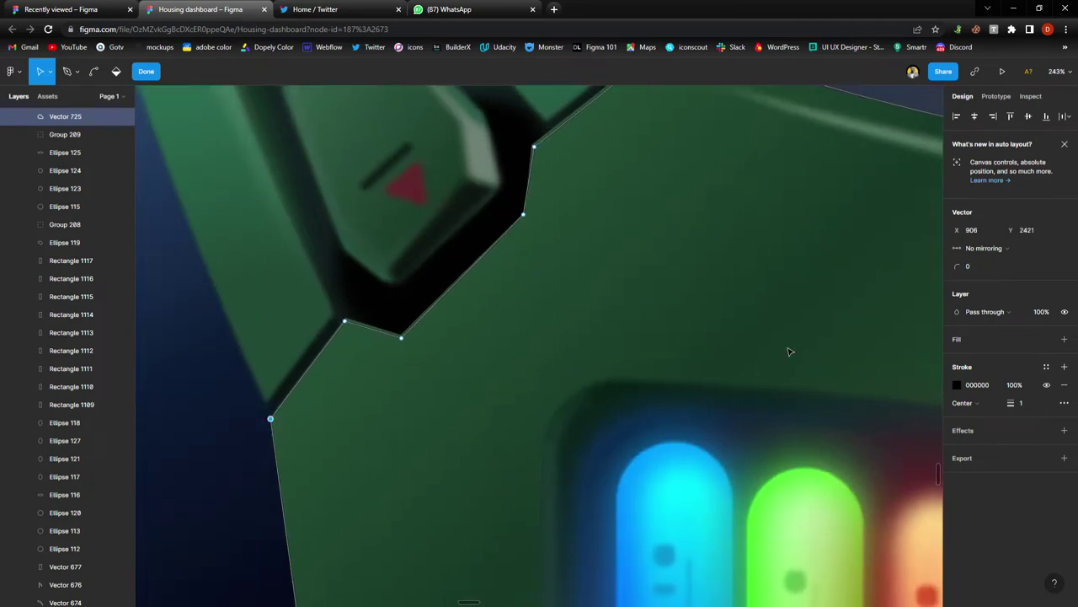
pyautogui.click(983, 265)
pyautogui.write('1')
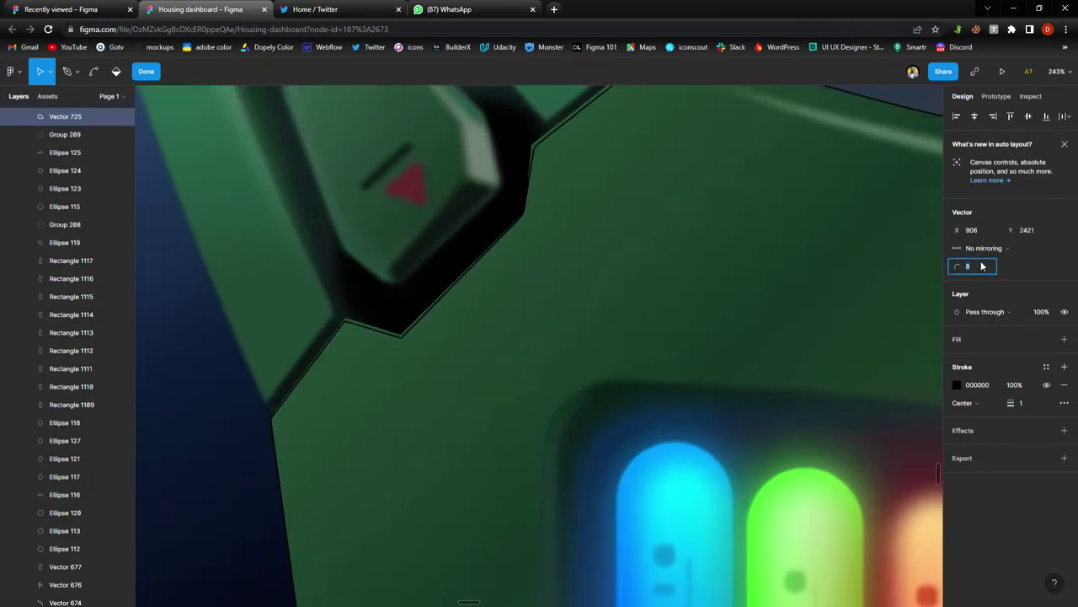
pyautogui.scroll(-5, 722, 386)
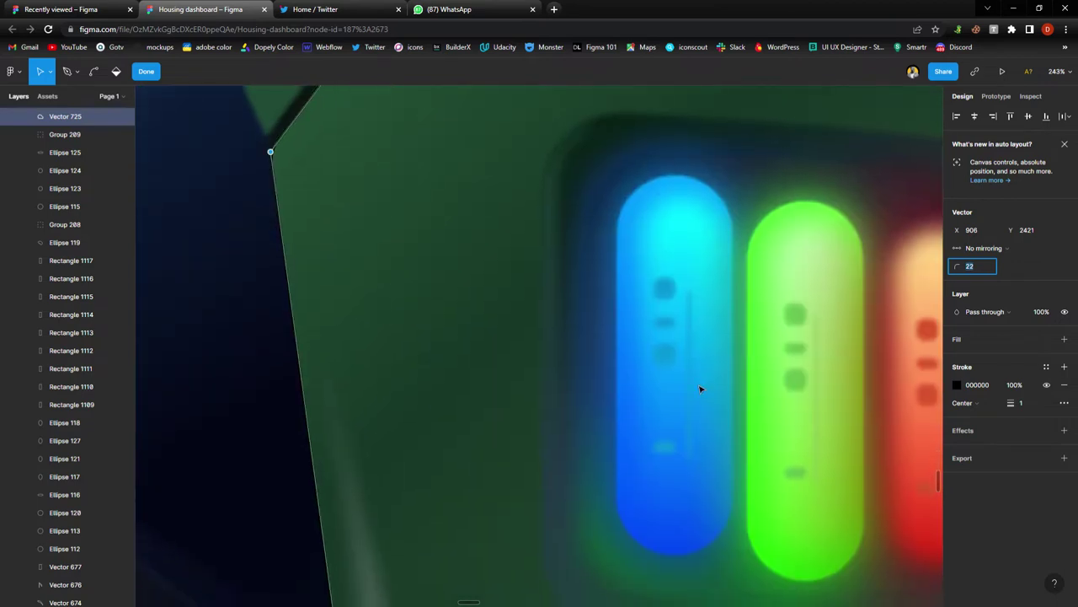
pyautogui.scroll(-3, 700, 385)
pyautogui.scroll(-3, 612, 444)
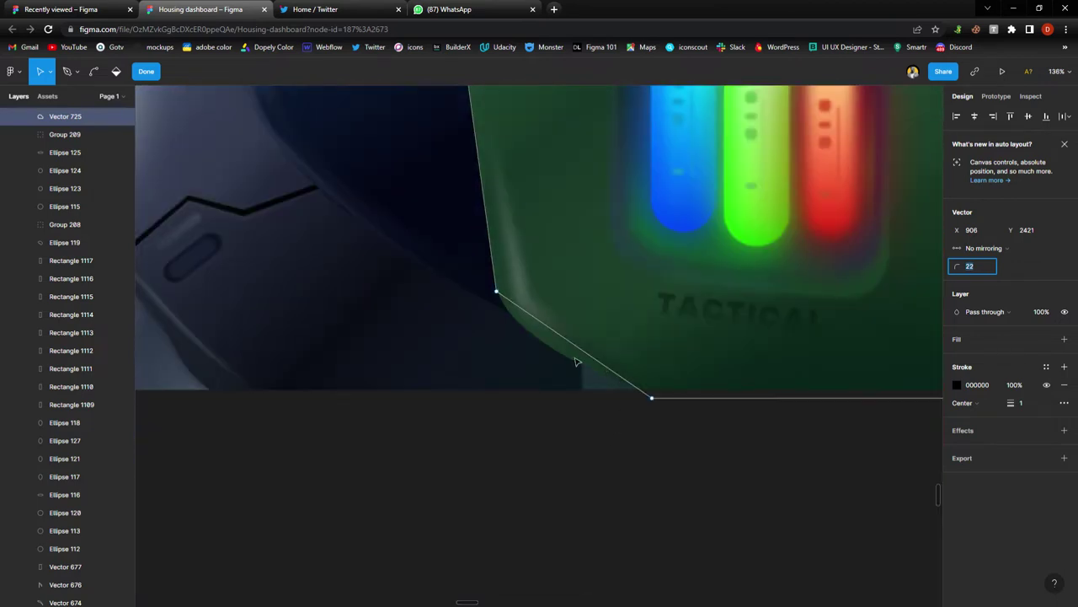
# Bend the lower-left segment into a curve and adjust its handle to fit the armour edge.
pyautogui.click(93, 72)
pyautogui.scroll(5, 551, 334)
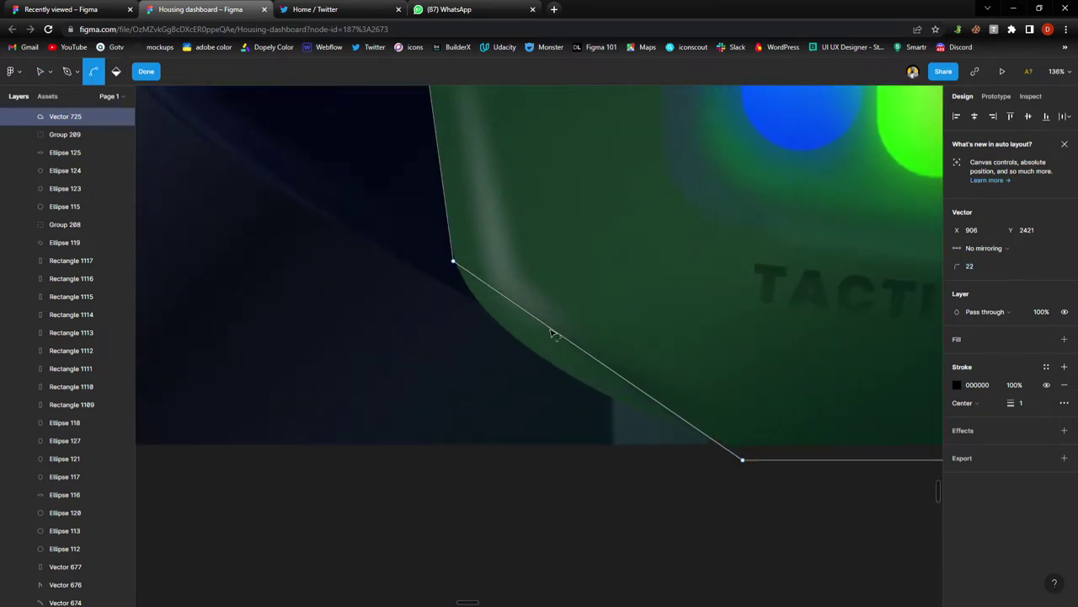
pyautogui.moveTo(546, 328); pyautogui.dragTo(488, 333)
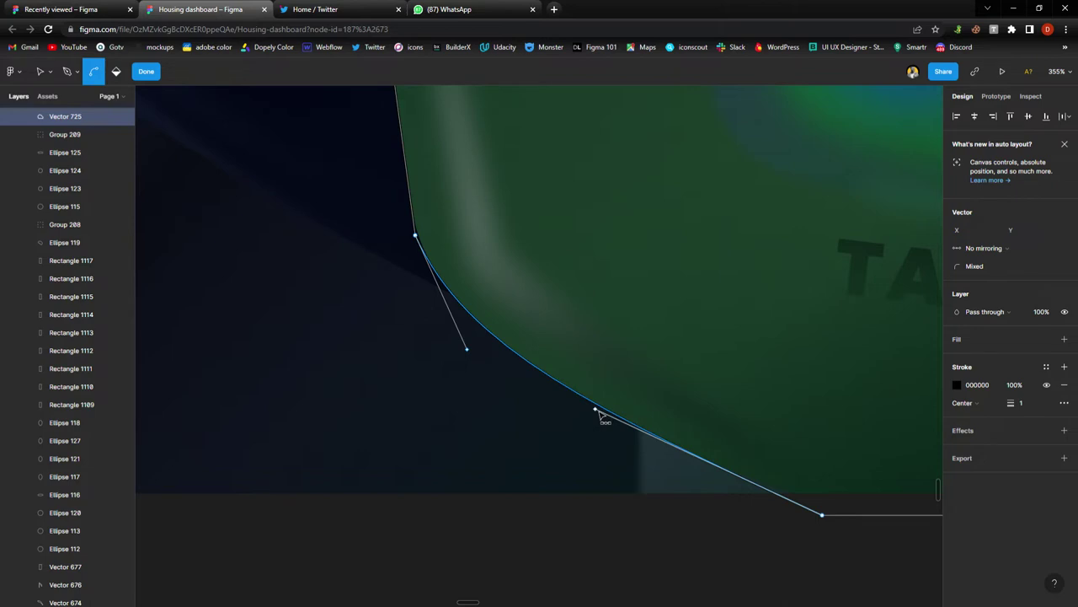
pyautogui.press('v')
pyautogui.moveTo(597, 411); pyautogui.dragTo(663, 457)
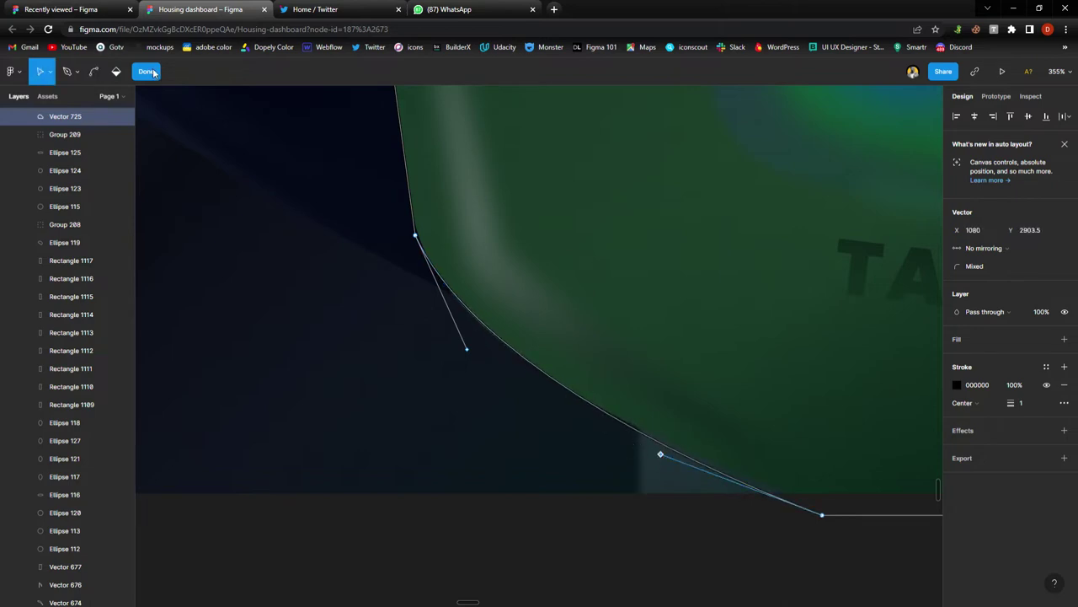
# Reopen Vector 725 for point editing and select the curve's upper point.
pyautogui.click(153, 72)
pyautogui.click(400, 287)
pyautogui.click(421, 277)
pyautogui.scroll(3, 431, 272)
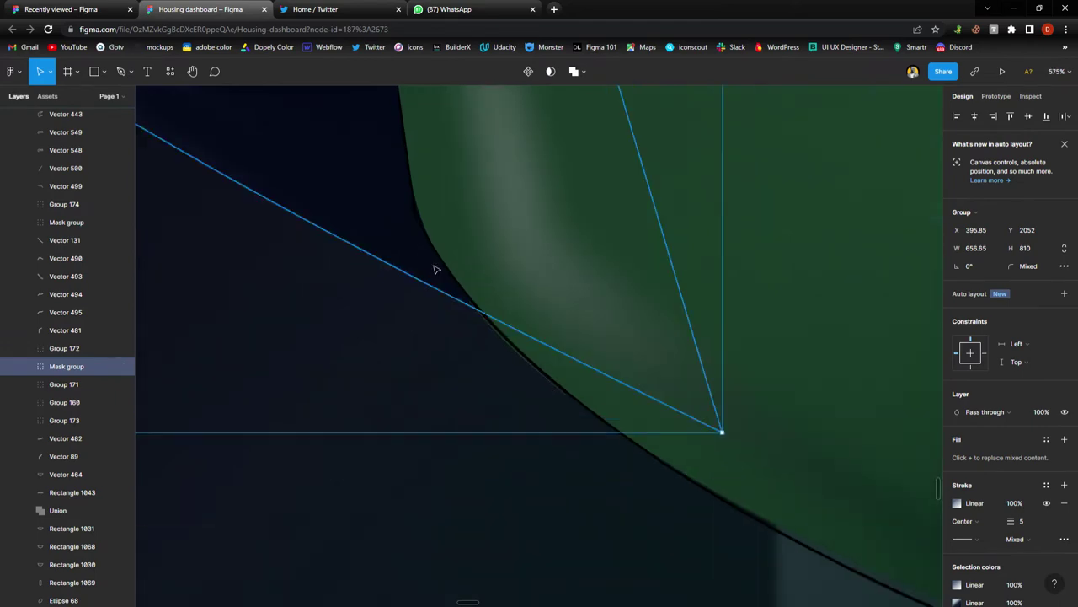
pyautogui.click(445, 258)
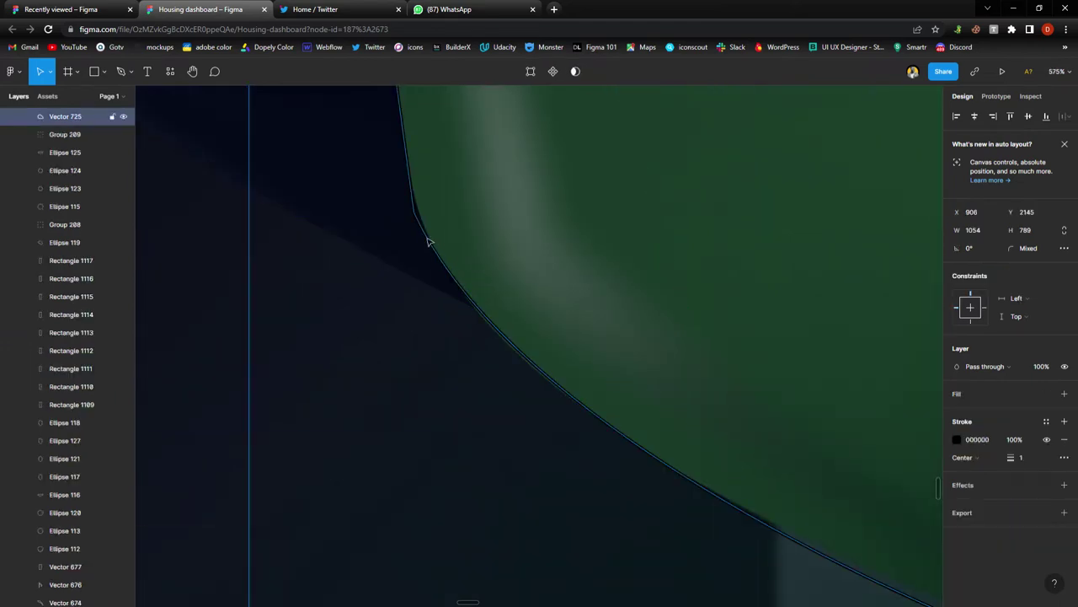
pyautogui.doubleClick(428, 241)
pyautogui.scroll(5, 423, 230)
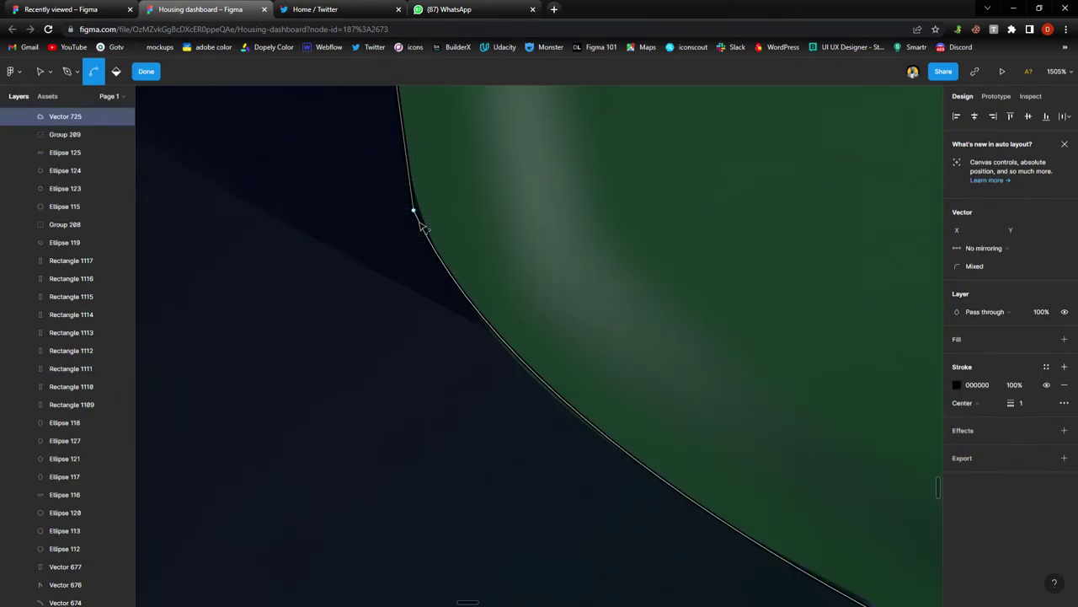
pyautogui.press('v')
pyautogui.moveTo(373, 161); pyautogui.dragTo(502, 306)
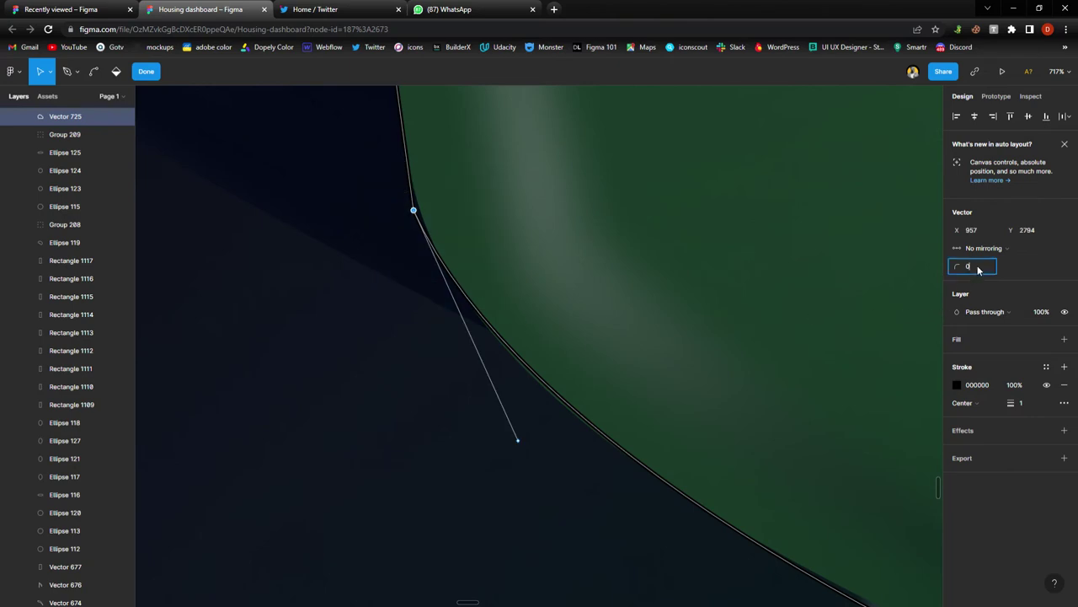
pyautogui.write('1')
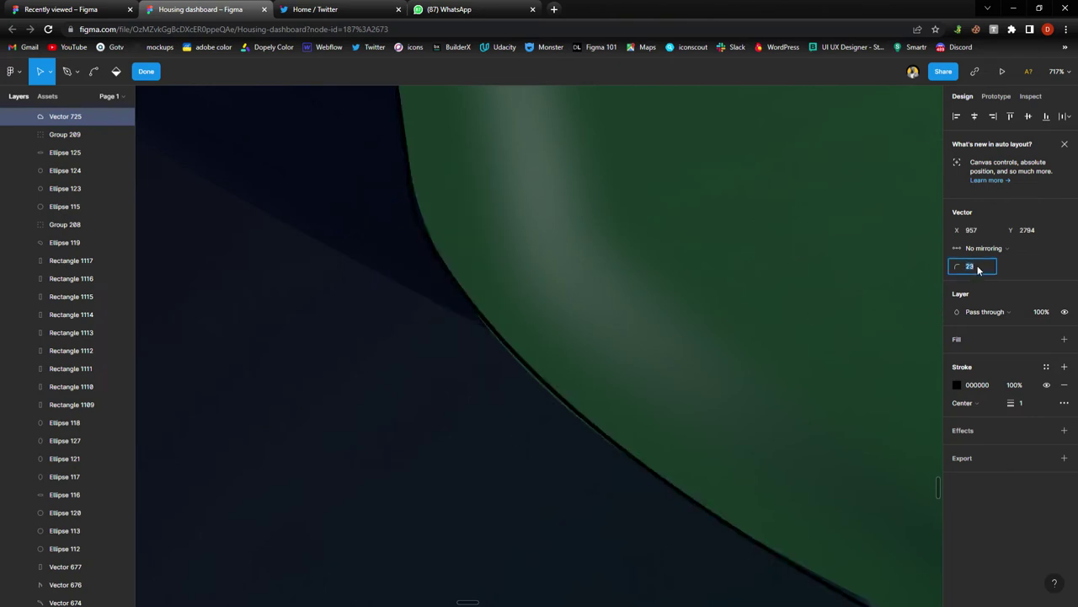
# Make the outline stroke red FF0000 and round the upper curve point to a radius of 123.
pyautogui.click(957, 385)
pyautogui.moveTo(921, 358); pyautogui.dragTo(973, 298)
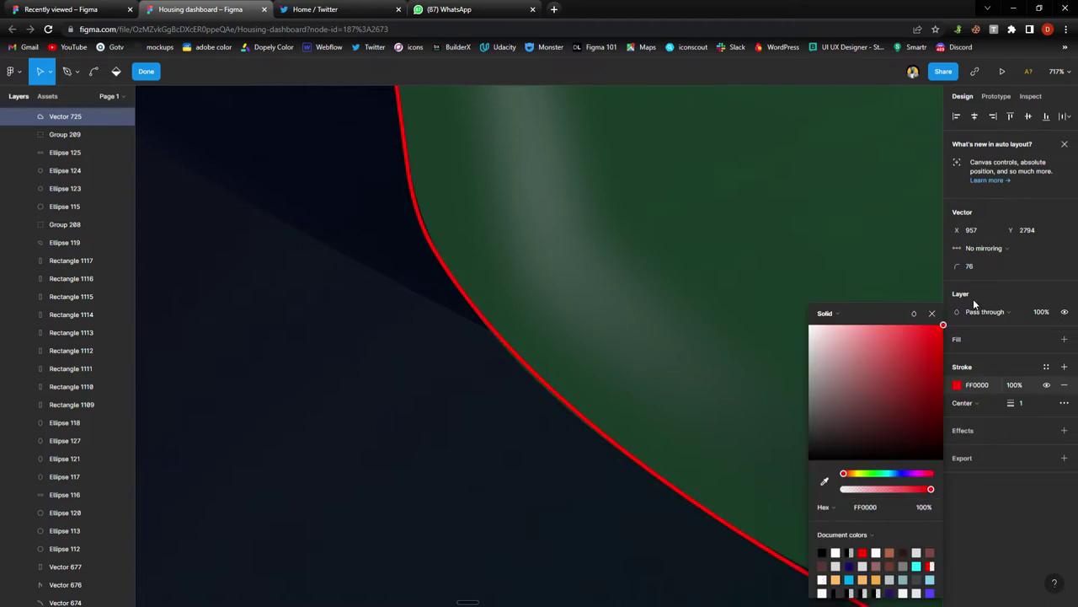
pyautogui.click(932, 314)
pyautogui.click(361, 250)
pyautogui.click(413, 209)
pyautogui.press('Up')
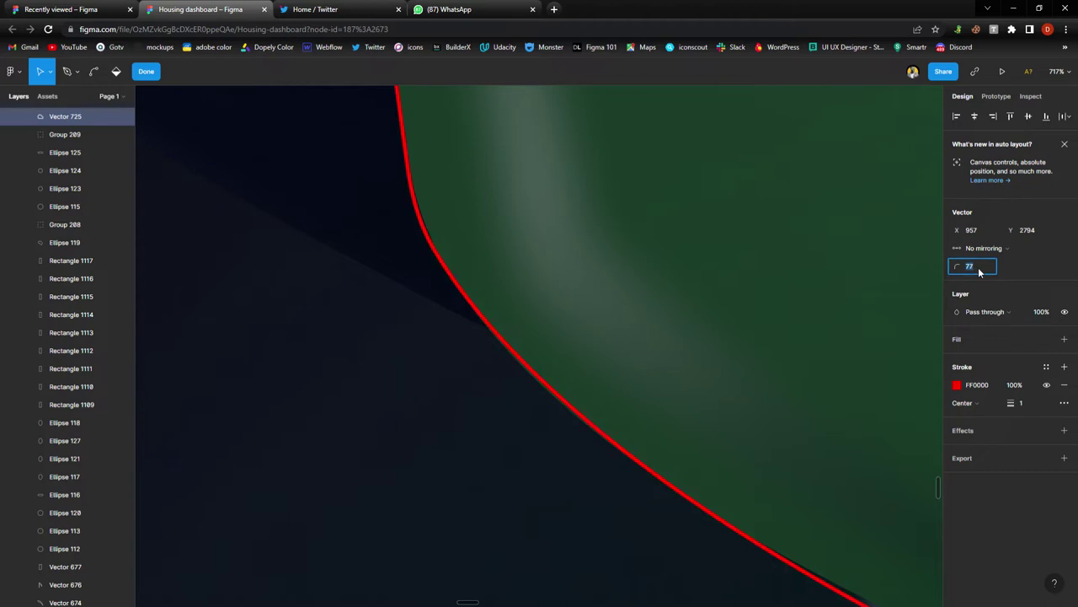
pyautogui.press('Up')
pyautogui.press('Up')
pyautogui.press('Up')
pyautogui.press('Up')
pyautogui.press('Up')
pyautogui.press('Up')
pyautogui.press('Up')
pyautogui.press('Up')
pyautogui.press('Up')
pyautogui.press('Up')
pyautogui.press('Up')
pyautogui.press('Up')
pyautogui.press('Up')
pyautogui.press('Up')
pyautogui.press('Up')
pyautogui.press('Up')
pyautogui.press('Up')
pyautogui.press('Up')
pyautogui.press('Up')
pyautogui.press('Up')
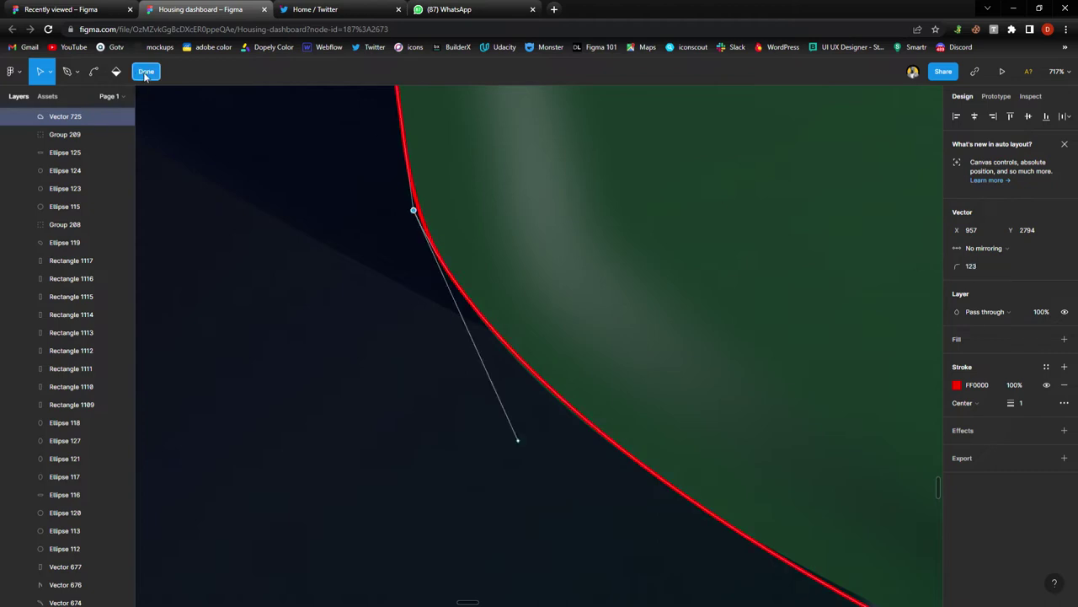
pyautogui.click(146, 74)
pyautogui.click(406, 307)
# Zoom to about 128% on the light bars, select the outline's parent group, and choose the Rectangle tool.
pyautogui.scroll(-10, 406, 307)
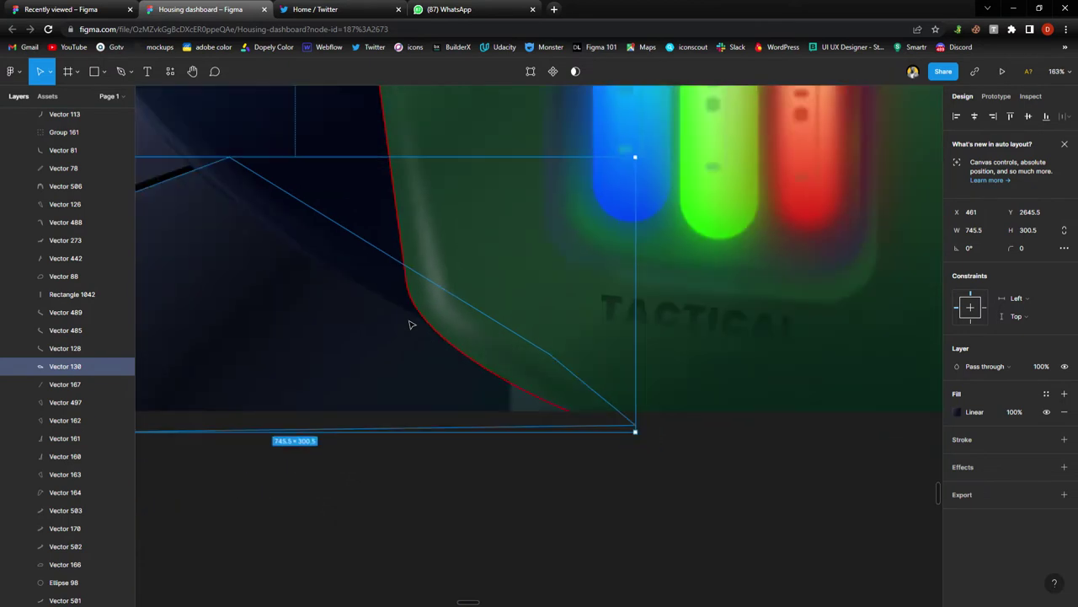
pyautogui.hscroll(3, 554, 347)
pyautogui.scroll(3, 556, 321)
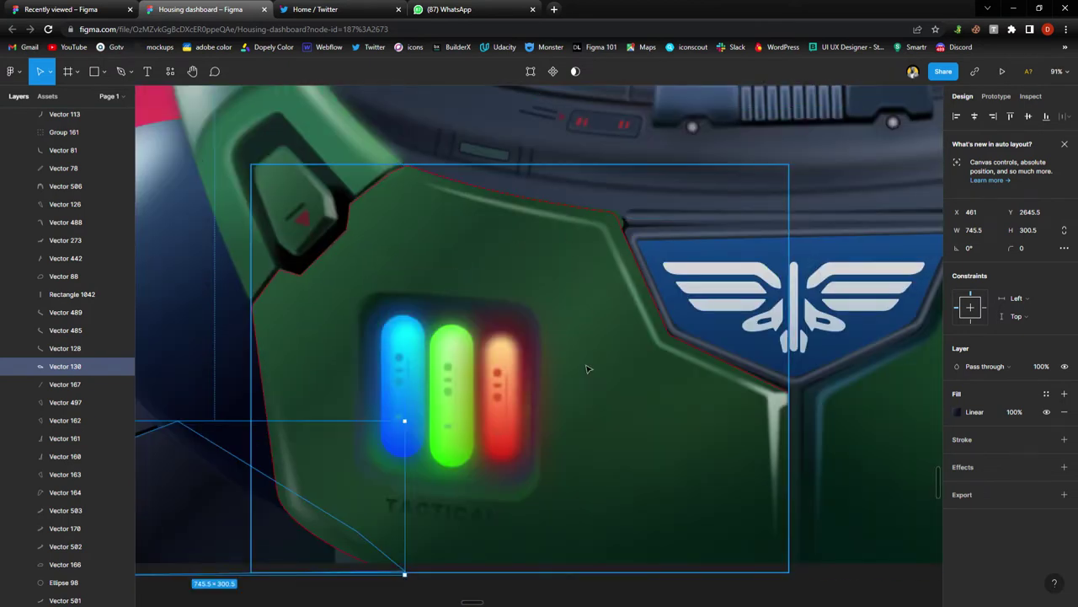
pyautogui.hscroll(5, 588, 368)
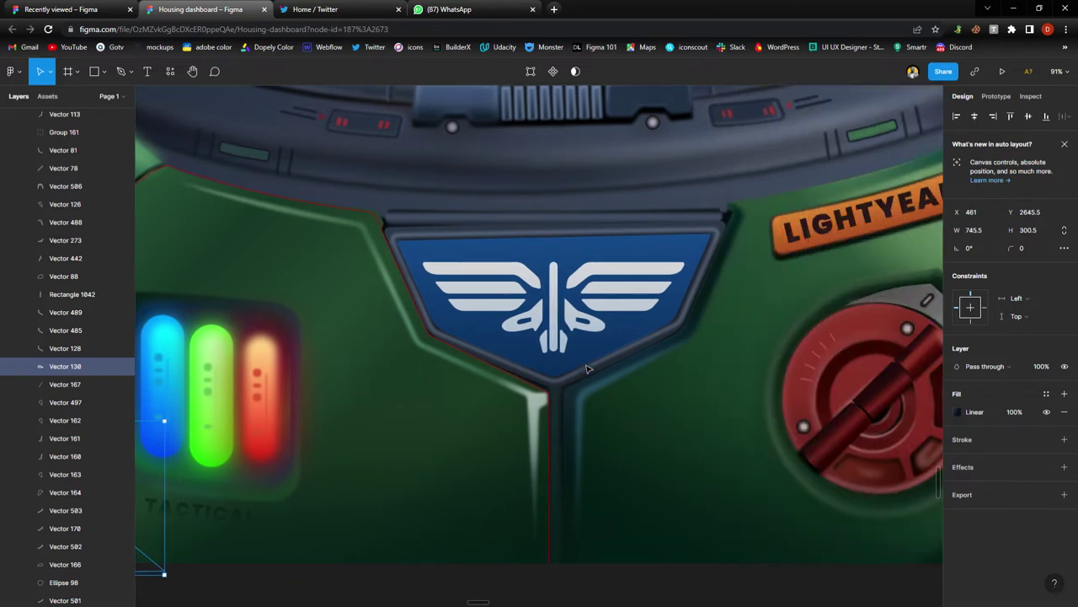
pyautogui.hscroll(1, 587, 369)
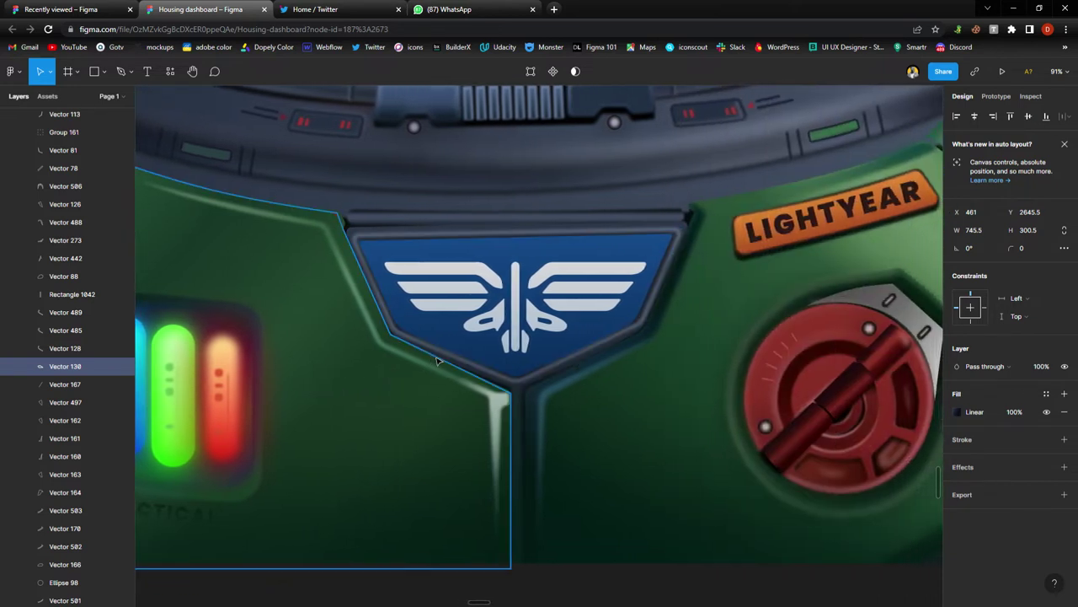
pyautogui.click(405, 357)
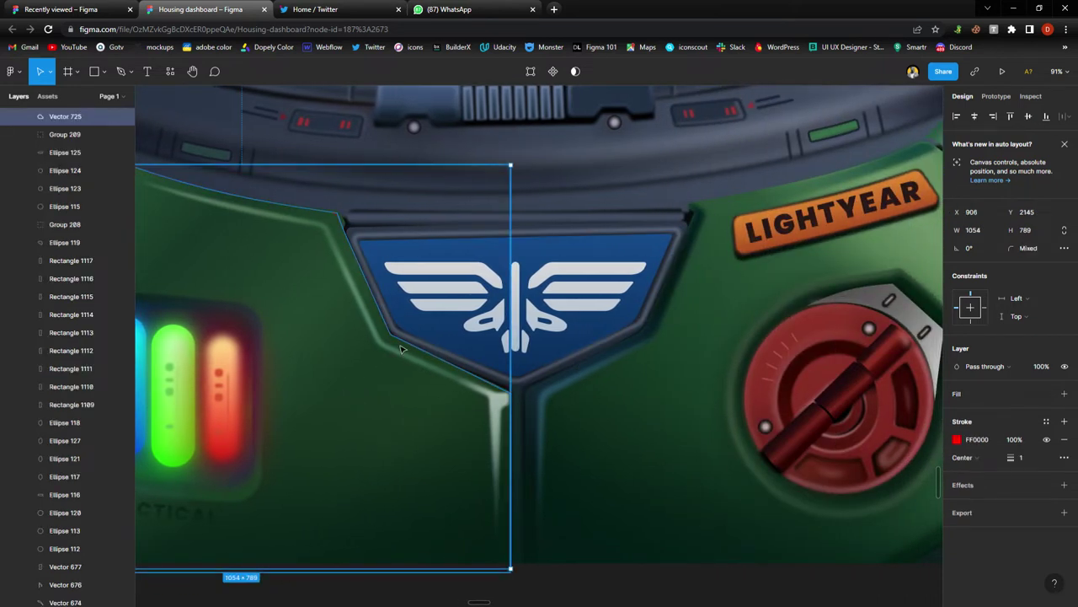
pyautogui.press('Escape')
pyautogui.hscroll(-5, 410, 404)
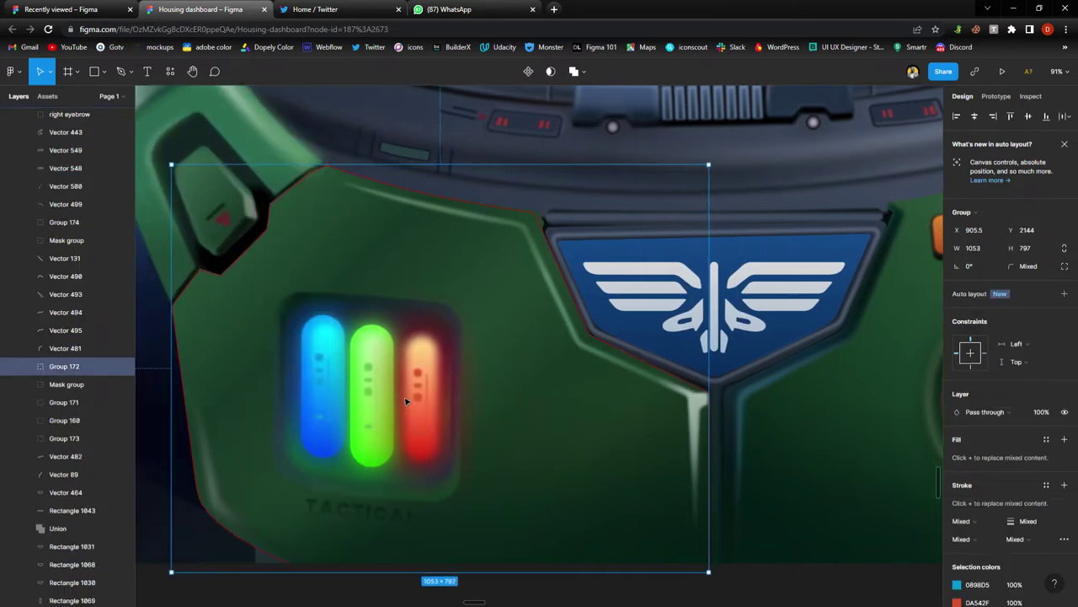
pyautogui.scroll(5, 661, 384)
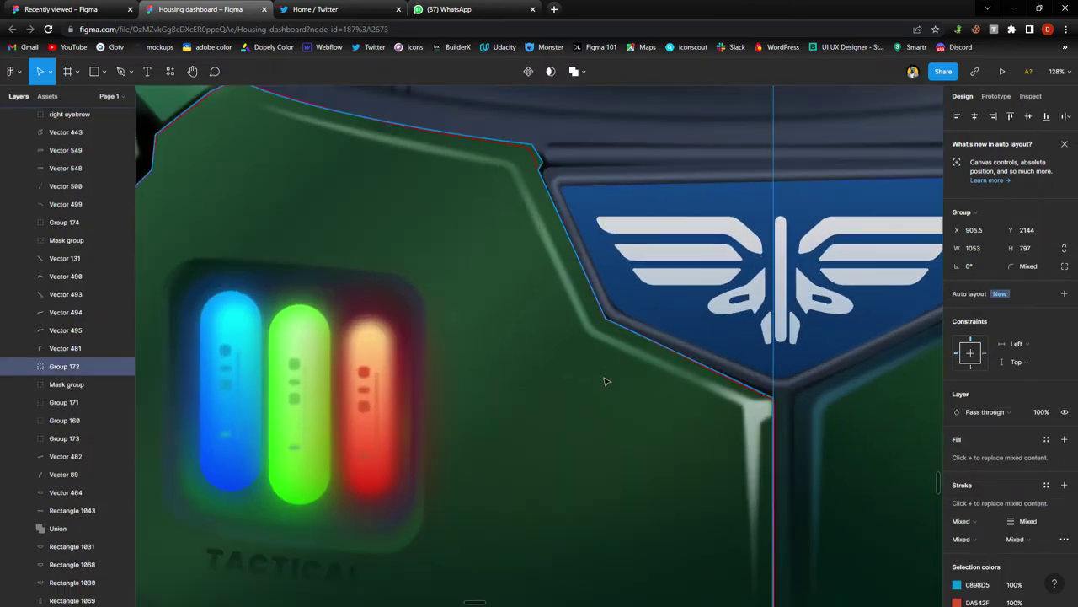
pyautogui.hscroll(-2, 441, 396)
pyautogui.click(94, 71)
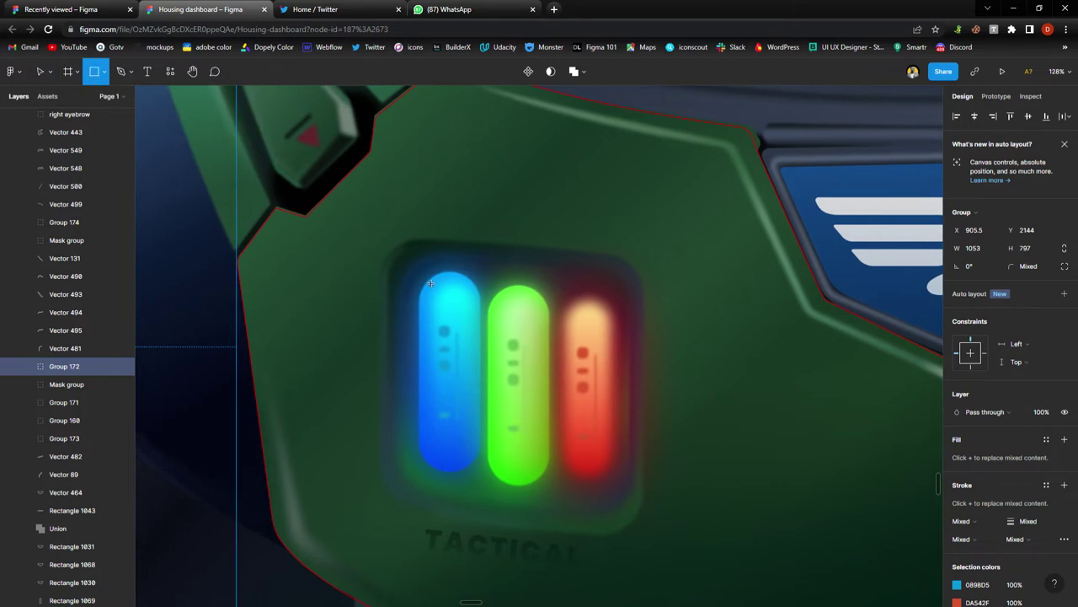
# Draw a rectangle over the blue light bar with no fill and a 3-px FF0000 stroke.
pyautogui.moveTo(419, 270); pyautogui.dragTo(480, 483)
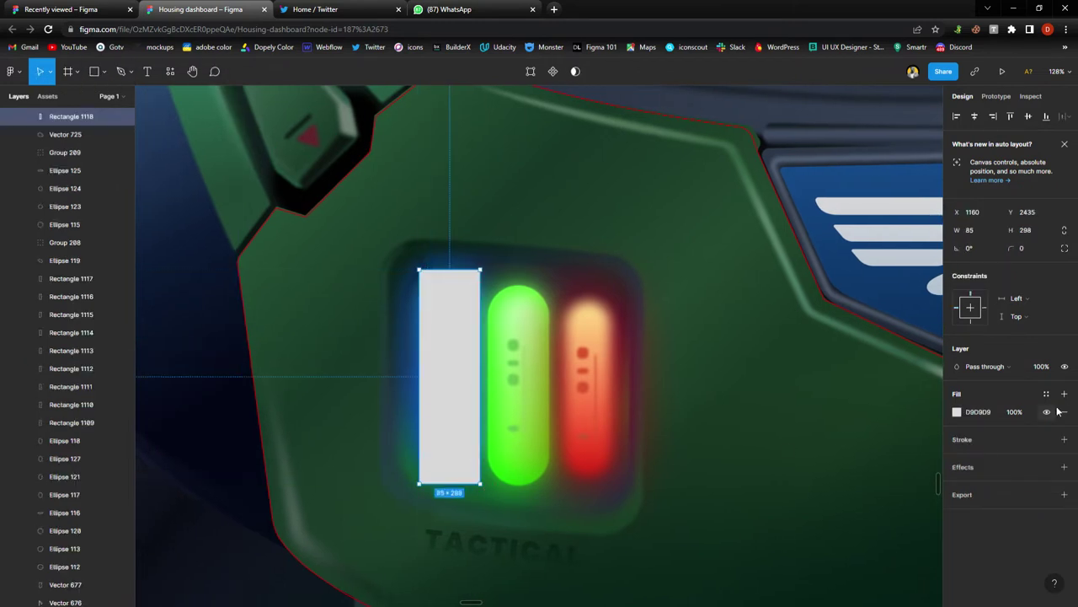
pyautogui.click(1064, 439)
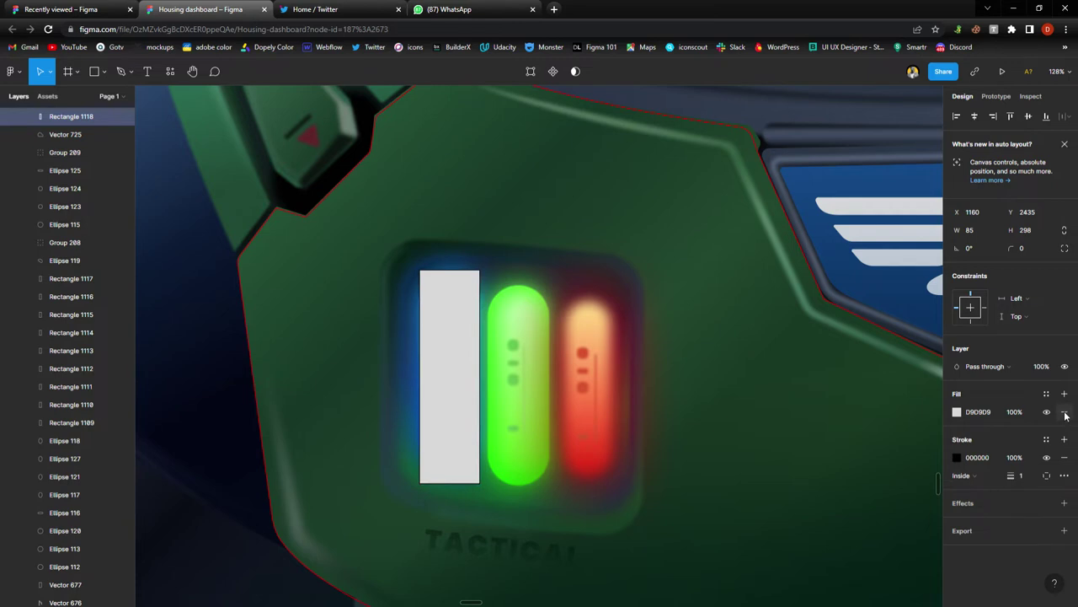
pyautogui.click(1064, 411)
pyautogui.click(957, 439)
pyautogui.moveTo(910, 374); pyautogui.dragTo(941, 318)
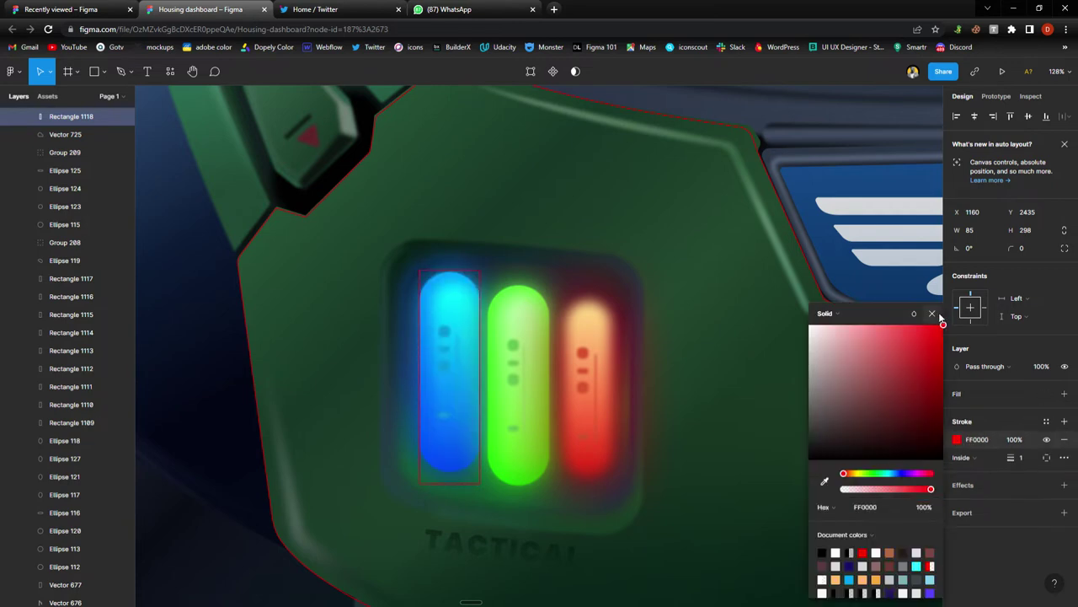
pyautogui.click(931, 315)
pyautogui.click(1024, 462)
pyautogui.press('Return')
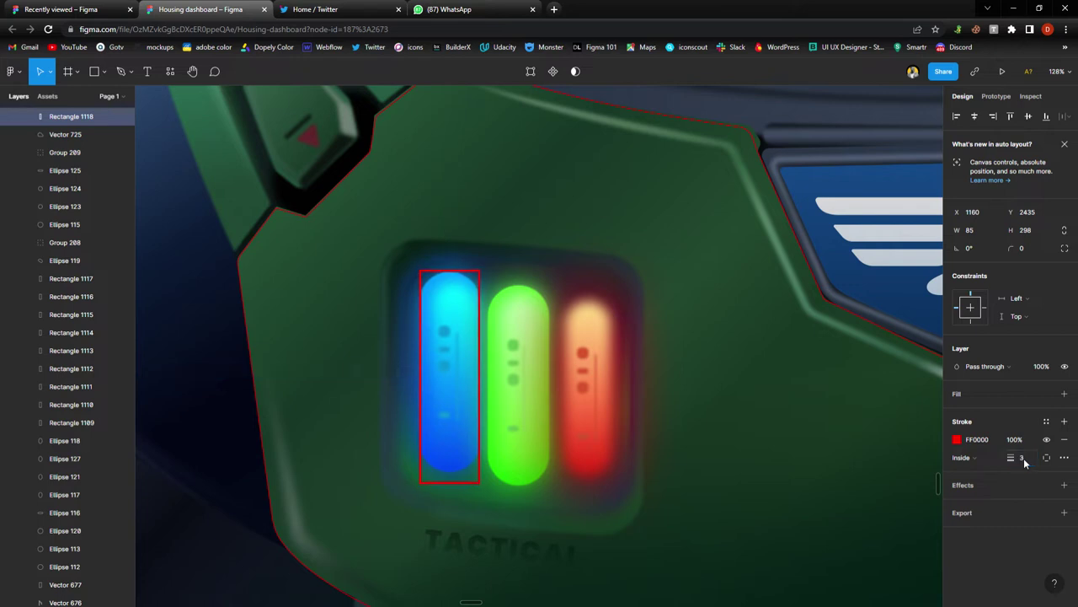
# Drag the corner radius to 42.5 so the 85×281 rectangle becomes a pill.
pyautogui.keyDown('ctrl'); pyautogui.scroll(4, 453, 373); pyautogui.keyUp('ctrl')
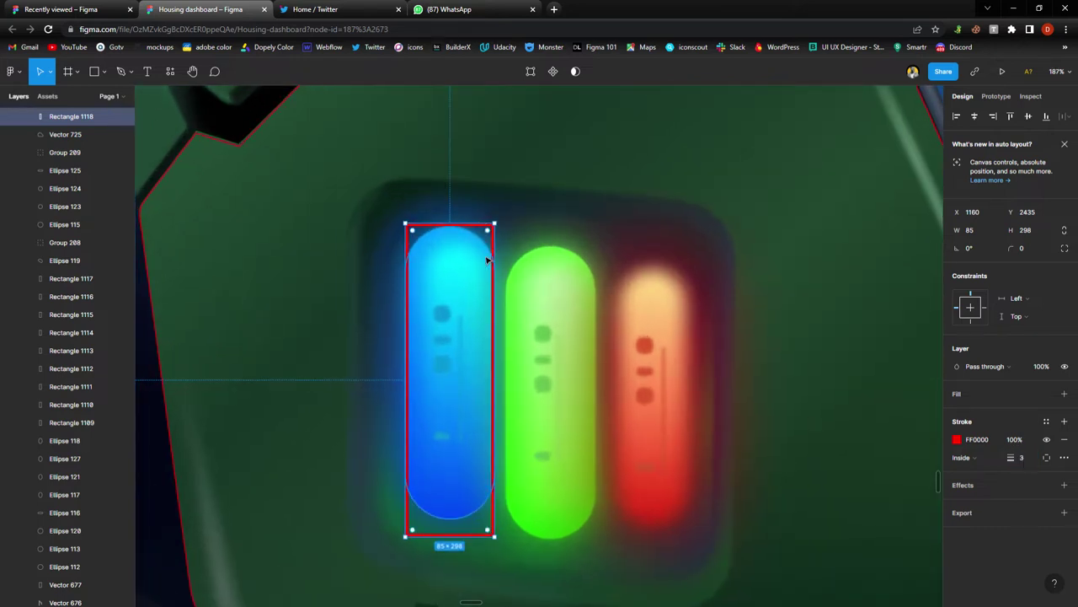
pyautogui.keyDown('ctrl'); pyautogui.scroll(2, 485, 264); pyautogui.keyUp('ctrl')
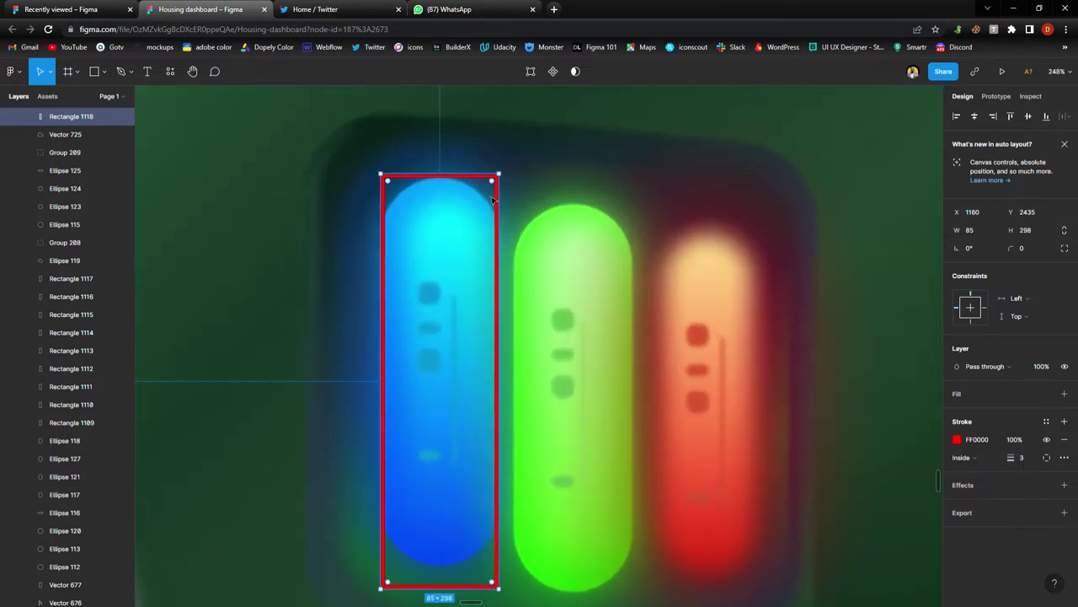
pyautogui.moveTo(491, 193); pyautogui.dragTo(452, 395)
pyautogui.scroll(-2, 434, 396)
pyautogui.keyDown('ctrl'); pyautogui.scroll(1, 439, 403); pyautogui.keyUp('ctrl')
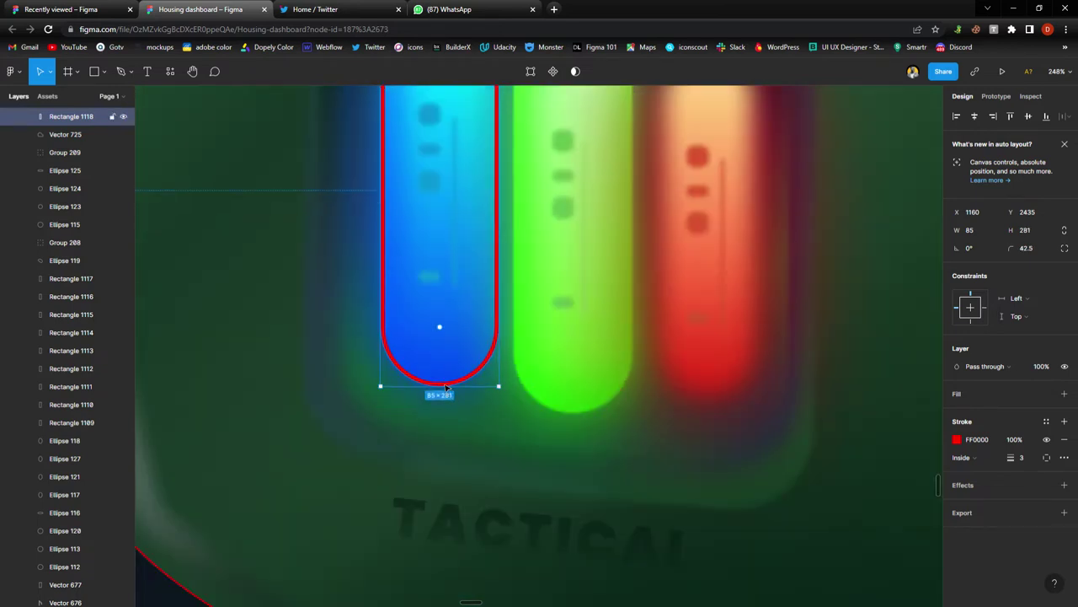
pyautogui.scroll(3, 449, 392)
pyautogui.click(319, 191)
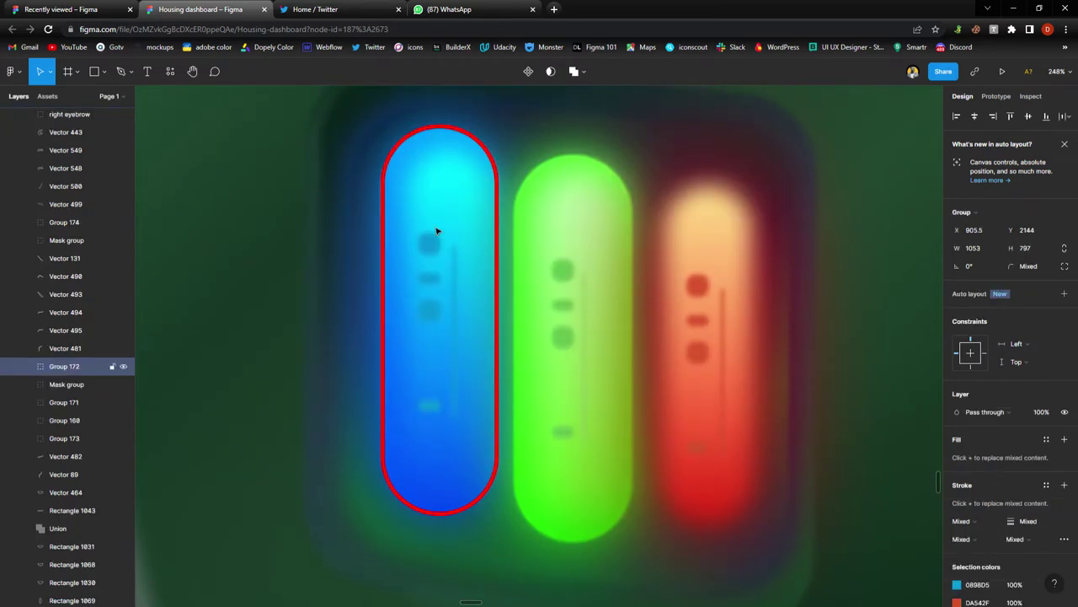
# Draw a 17×17 rounded square on the blue bar with a red FF0000 weight-3 outline and no fill.
pyautogui.press('r')
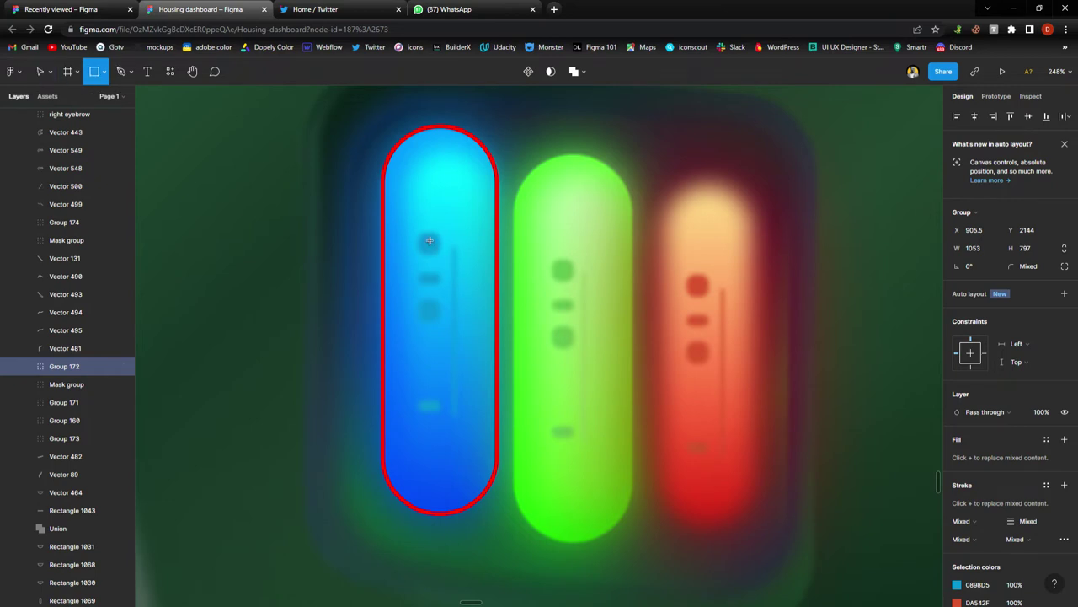
pyautogui.moveTo(415, 232)
pyautogui.mouseDown()
pyautogui.moveTo(441, 258)
pyautogui.moveTo(438, 241)
pyautogui.mouseUp()
pyautogui.keyDown('ctrl'); pyautogui.scroll(5, 438, 244); pyautogui.keyUp('ctrl')
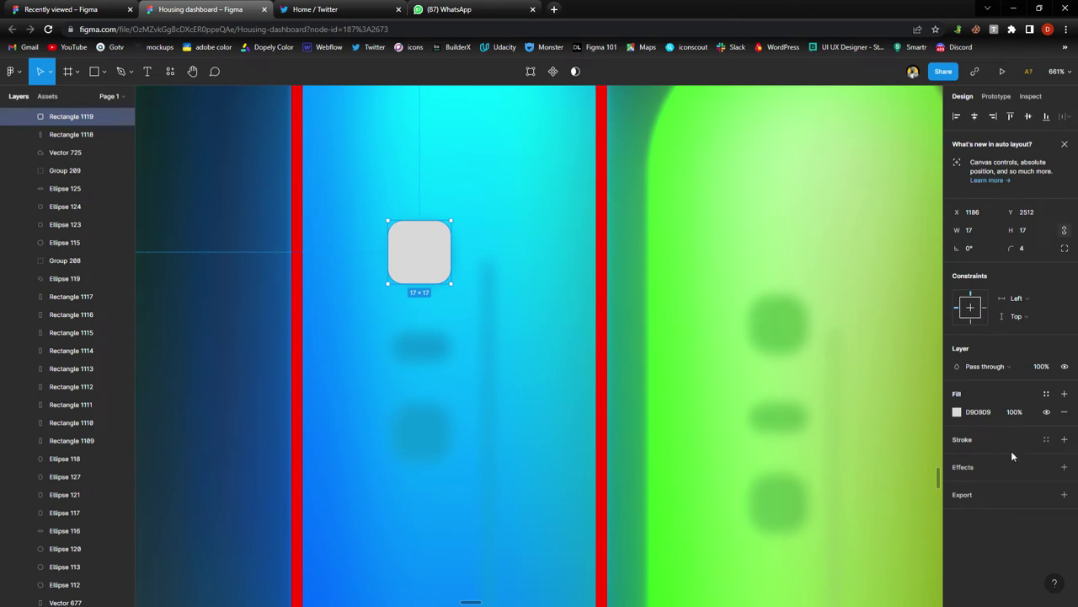
pyautogui.click(1064, 439)
pyautogui.click(1064, 411)
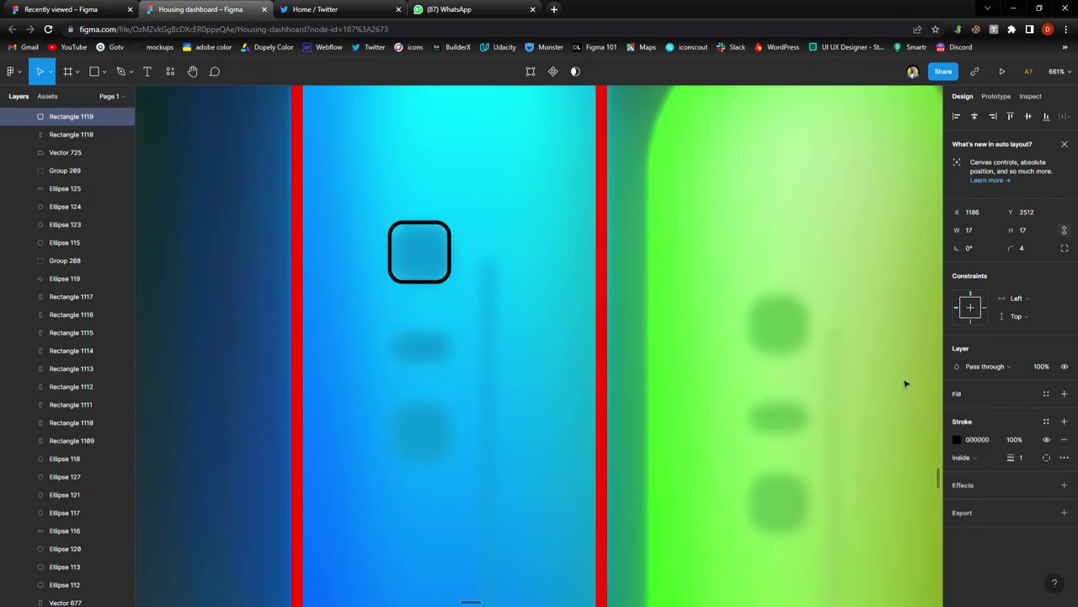
pyautogui.click(956, 439)
pyautogui.moveTo(931, 337); pyautogui.dragTo(968, 322)
pyautogui.click(1021, 457)
pyautogui.write('2')
pyautogui.press('Up')
pyautogui.press('Escape')
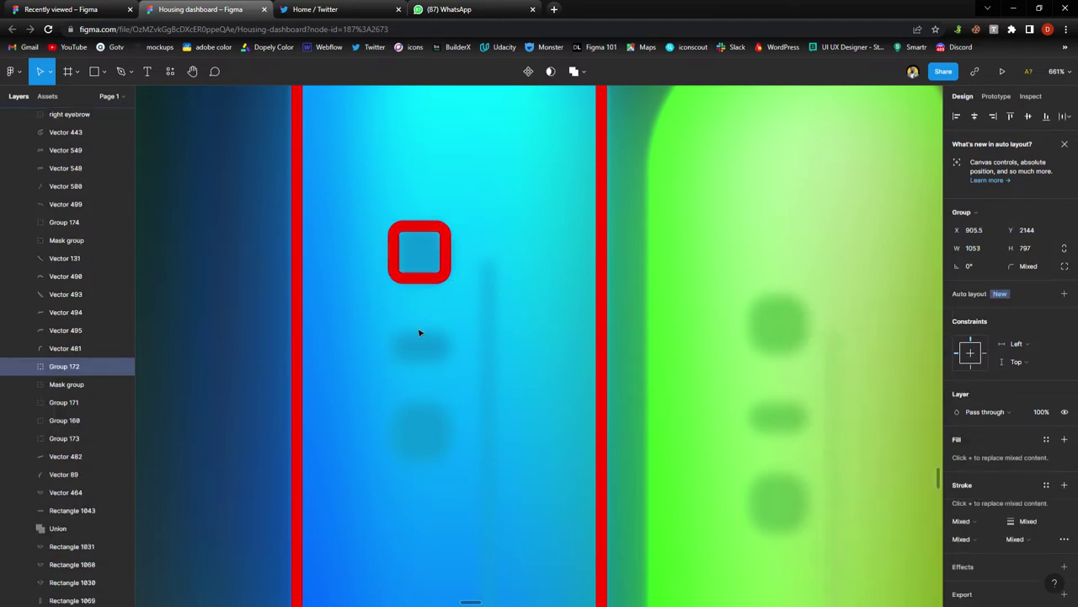
# Add two copies of the red square, stacked one below the other down the bar.
pyautogui.click(422, 330)
pyautogui.scroll(-3, 424, 332)
pyautogui.click(438, 305)
pyautogui.moveTo(438, 305); pyautogui.dragTo(433, 346)
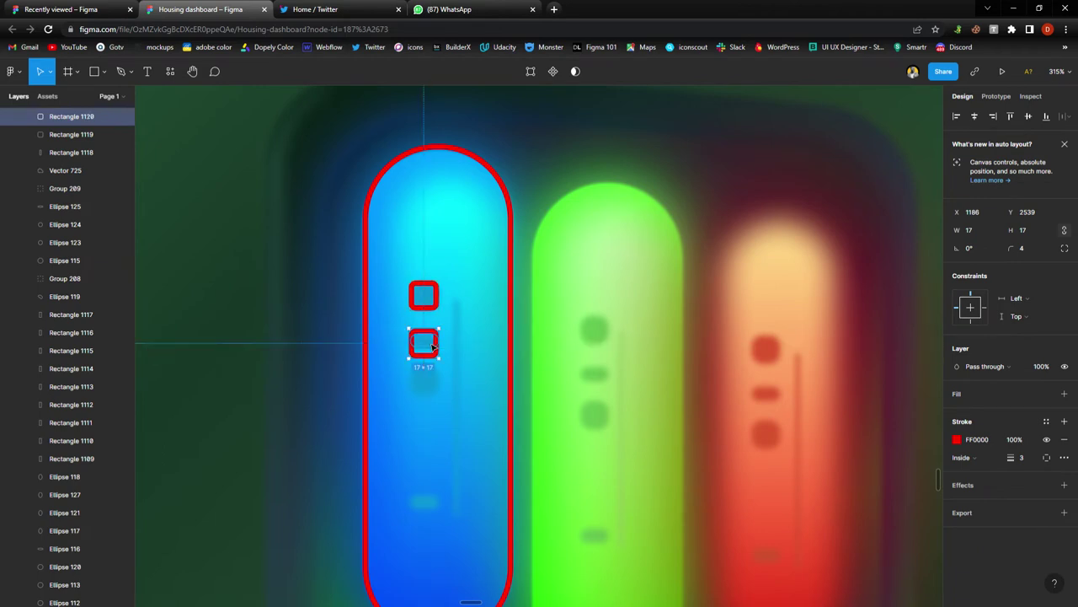
pyautogui.hotkey('ctrl', 'd')
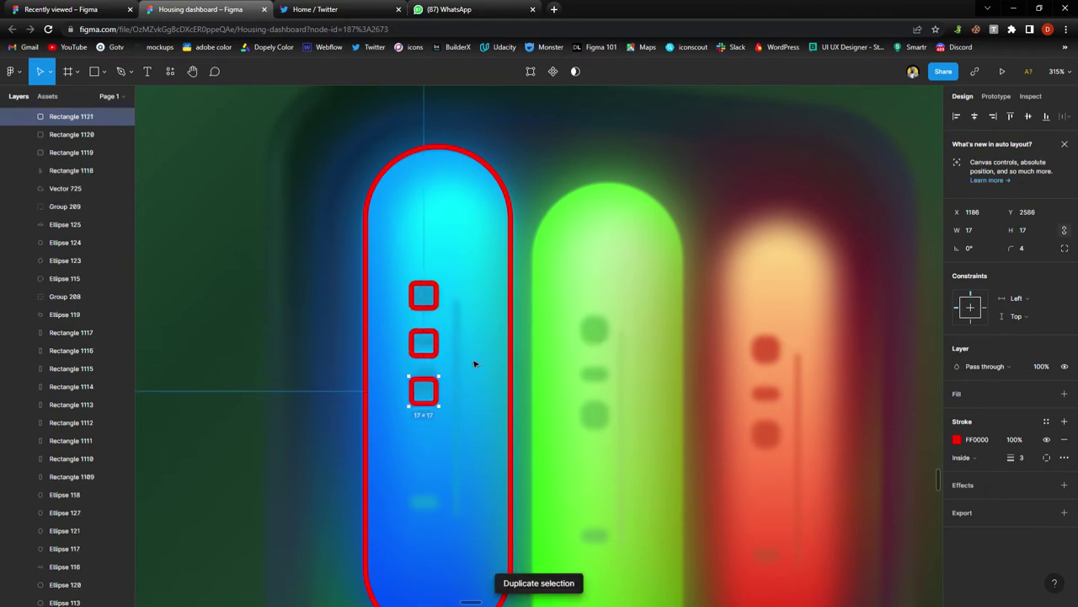
pyautogui.click(474, 358)
# Draw a thin 4×82 vertical bar beside the squares with a red outline and no fill.
pyautogui.press('r')
pyautogui.moveTo(456, 299)
pyautogui.mouseDown()
pyautogui.moveTo(468, 477)
pyautogui.moveTo(460, 437)
pyautogui.moveTo(468, 453)
pyautogui.mouseUp()
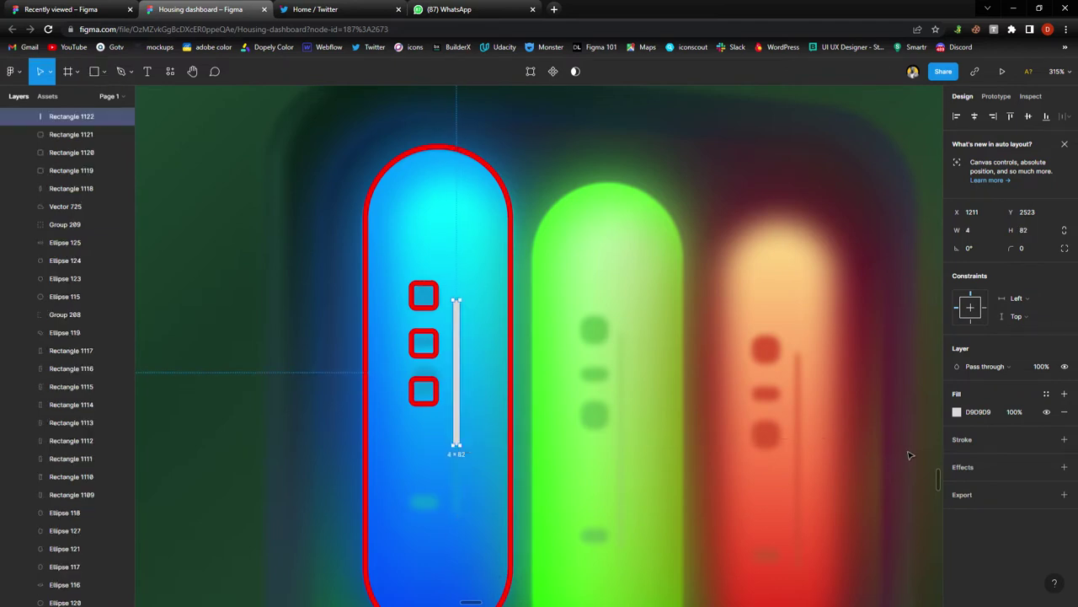
pyautogui.click(962, 440)
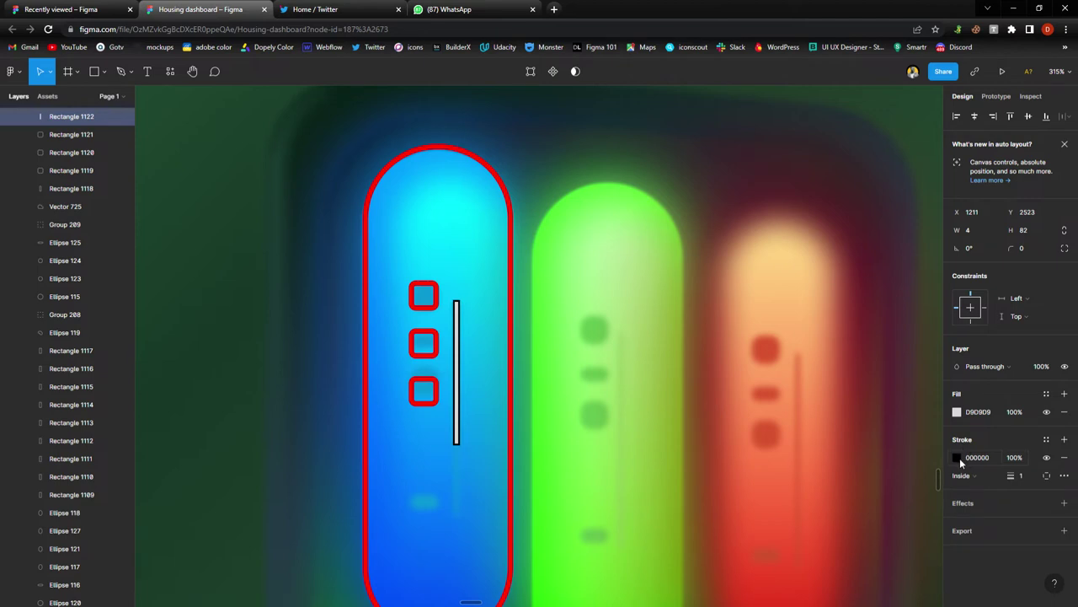
pyautogui.click(1064, 413)
pyautogui.click(956, 439)
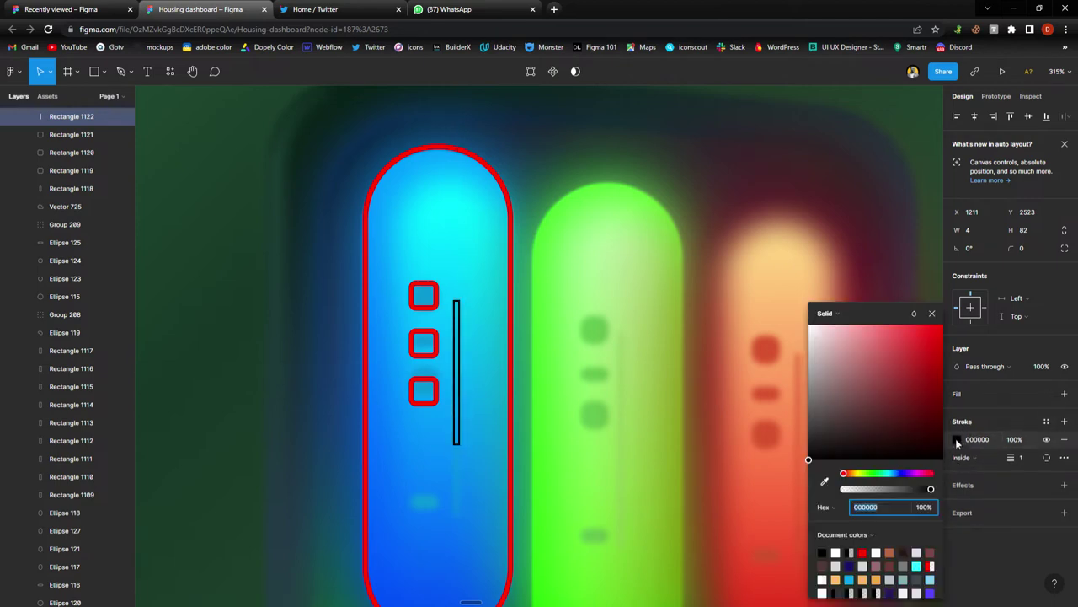
pyautogui.click(943, 325)
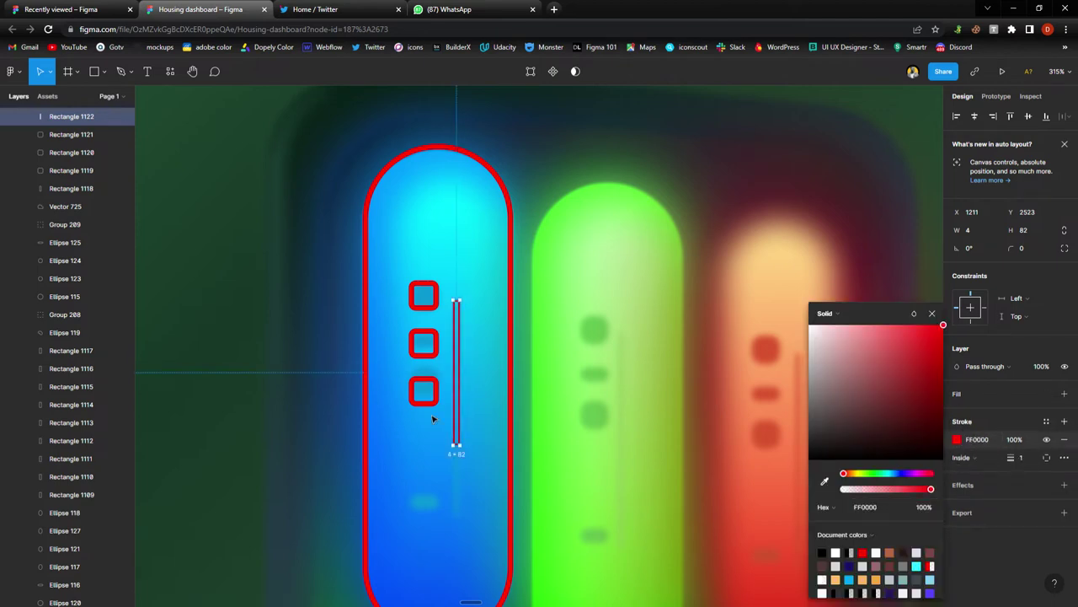
pyautogui.click(407, 424)
pyautogui.scroll(-3, 434, 481)
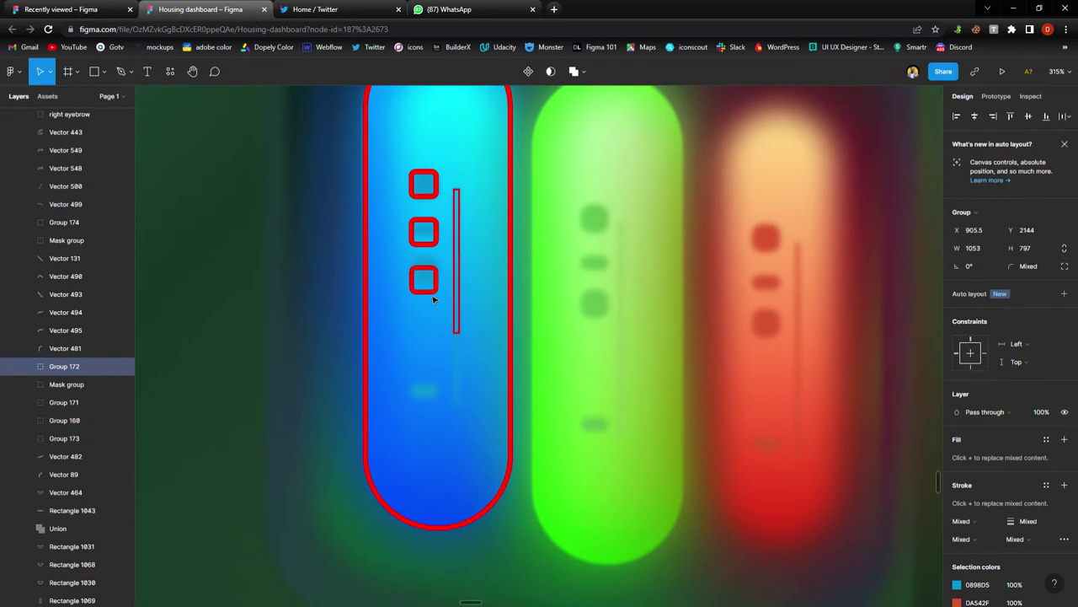
# Copy a red square lower on the blue bar and flatten it into a small dash.
pyautogui.click(428, 287)
pyautogui.moveTo(429, 286); pyautogui.dragTo(430, 404)
pyautogui.click(458, 439)
# Group the dash, three squares, thin bar and blue pill outline together.
pyautogui.click(436, 406)
pyautogui.keyDown('shift'); pyautogui.click(431, 290); pyautogui.keyUp('shift')
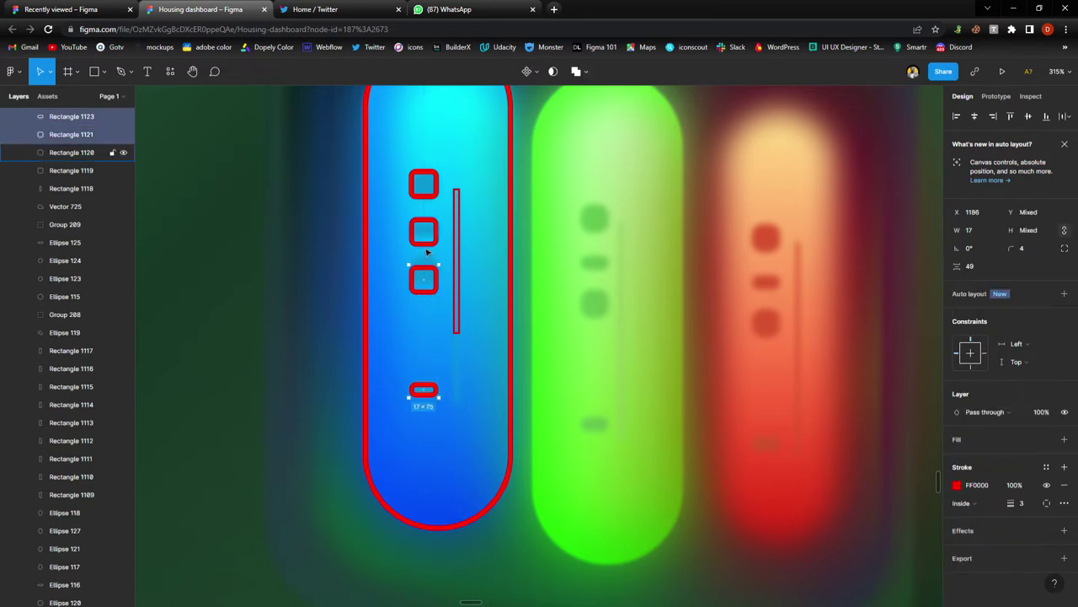
pyautogui.keyDown('shift'); pyautogui.click(426, 241); pyautogui.keyUp('shift')
pyautogui.keyDown('shift'); pyautogui.click(456, 236); pyautogui.keyUp('shift')
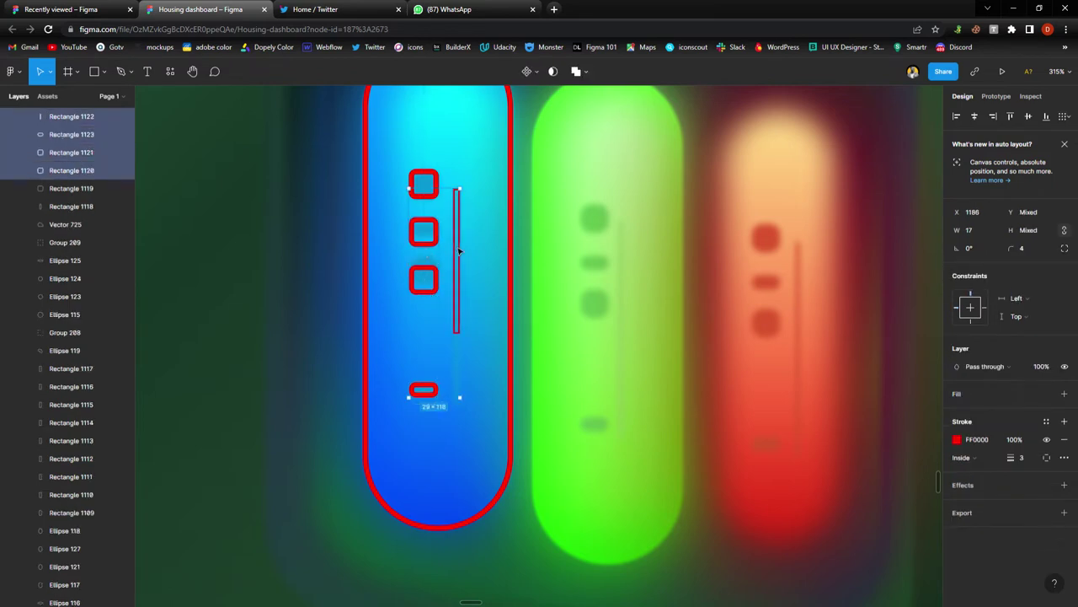
pyautogui.keyDown('shift'); pyautogui.click(438, 190); pyautogui.keyUp('shift')
pyautogui.keyDown('shift'); pyautogui.click(517, 280); pyautogui.keyUp('shift')
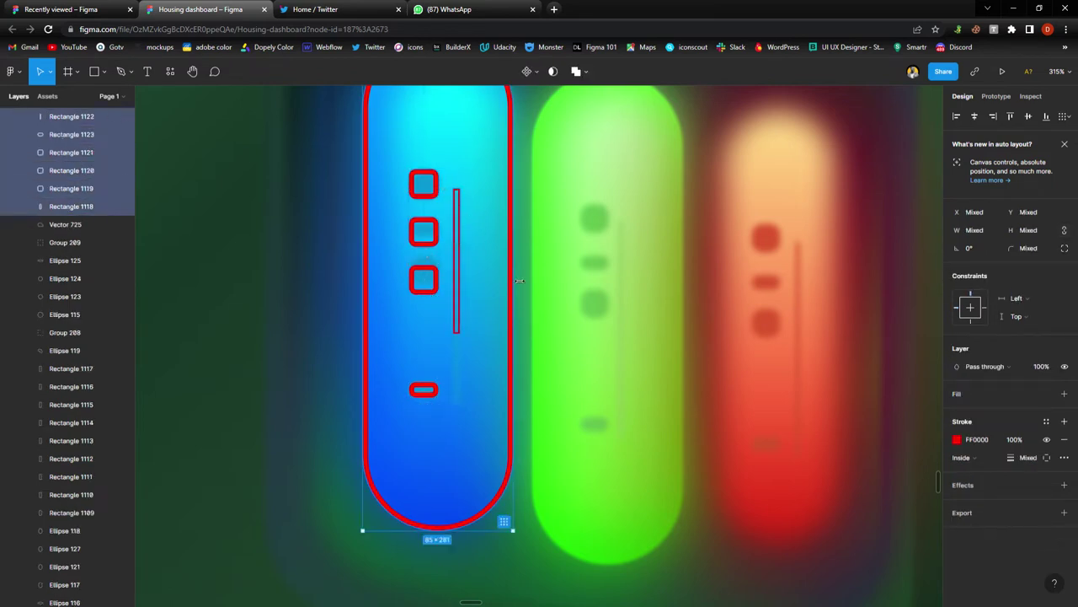
pyautogui.hotkey('ctrl', 'g')
# Copy the outline group onto the green bar and again onto the red bar.
pyautogui.keyDown('ctrl'); pyautogui.scroll(-5, 477, 314); pyautogui.keyUp('ctrl')
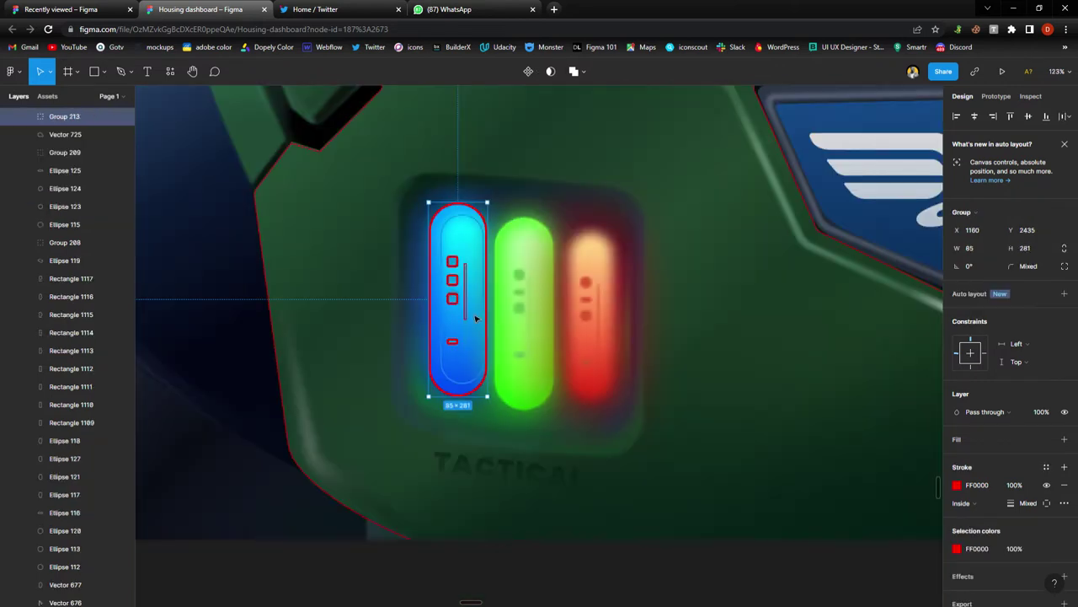
pyautogui.scroll(1, 497, 303)
pyautogui.keyDown('ctrl'); pyautogui.scroll(-2, 508, 296); pyautogui.keyUp('ctrl')
pyautogui.keyDown('ctrl'); pyautogui.scroll(2, 456, 333); pyautogui.keyUp('ctrl')
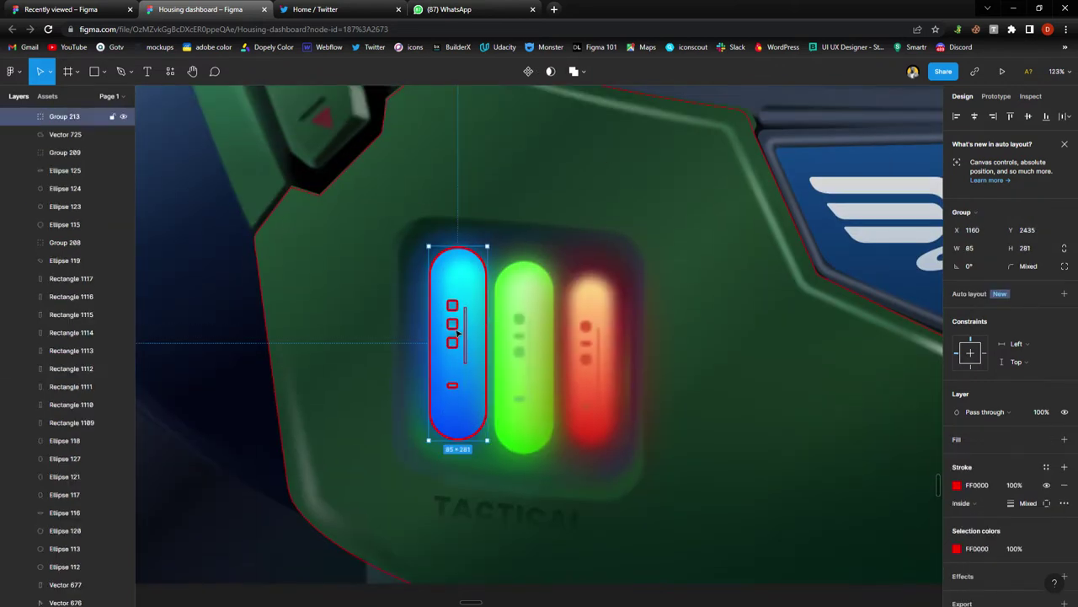
pyautogui.keyDown('alt'); pyautogui.moveTo(457, 335); pyautogui.dragTo(523, 348); pyautogui.keyUp('alt')
pyautogui.hotkey('ctrl', 'd')
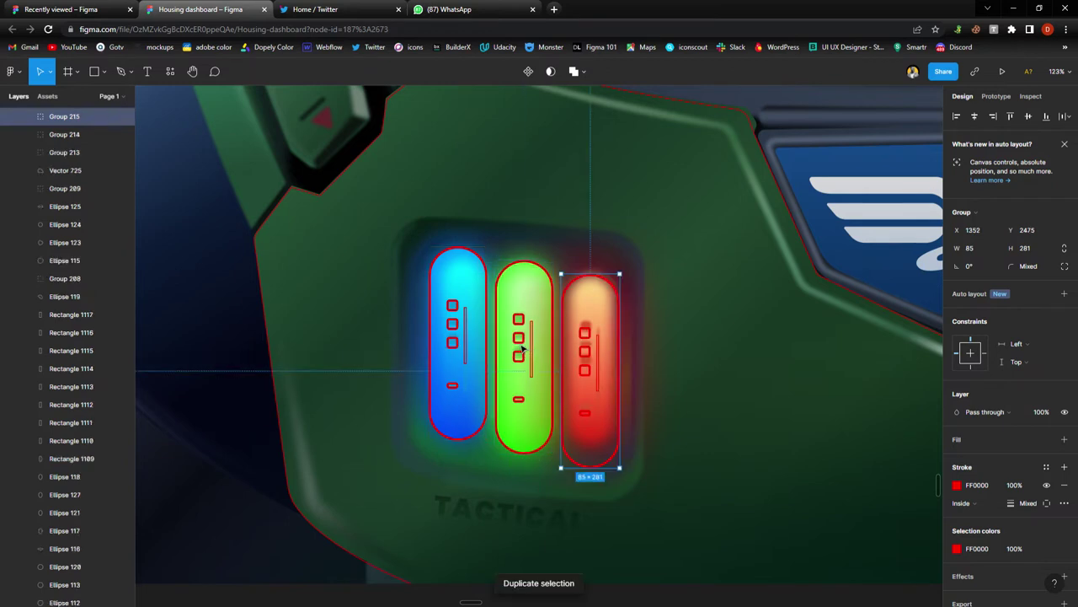
pyautogui.click(554, 393)
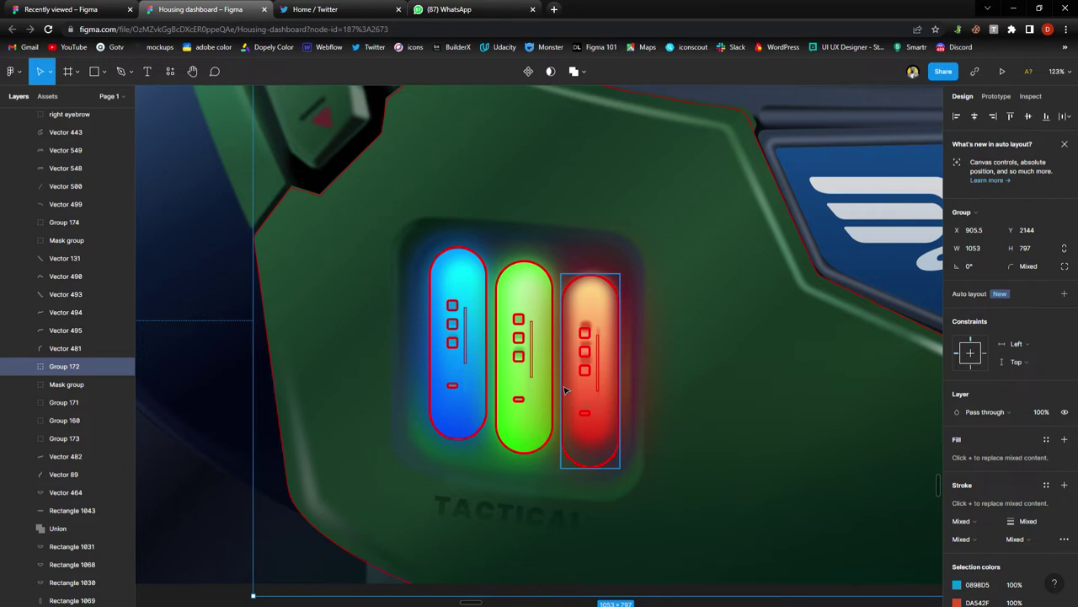
pyautogui.scroll(2, 505, 455)
pyautogui.scroll(1, 506, 455)
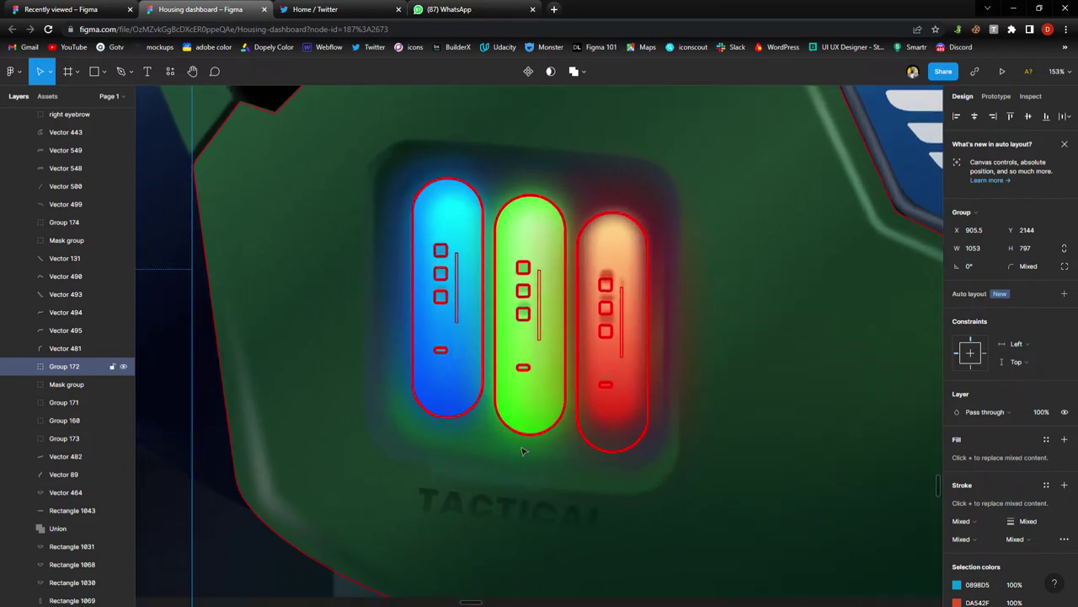
pyautogui.press('p')
# Trace a closed four-point red path around the three glowing capsules.
pyautogui.click(657, 186)
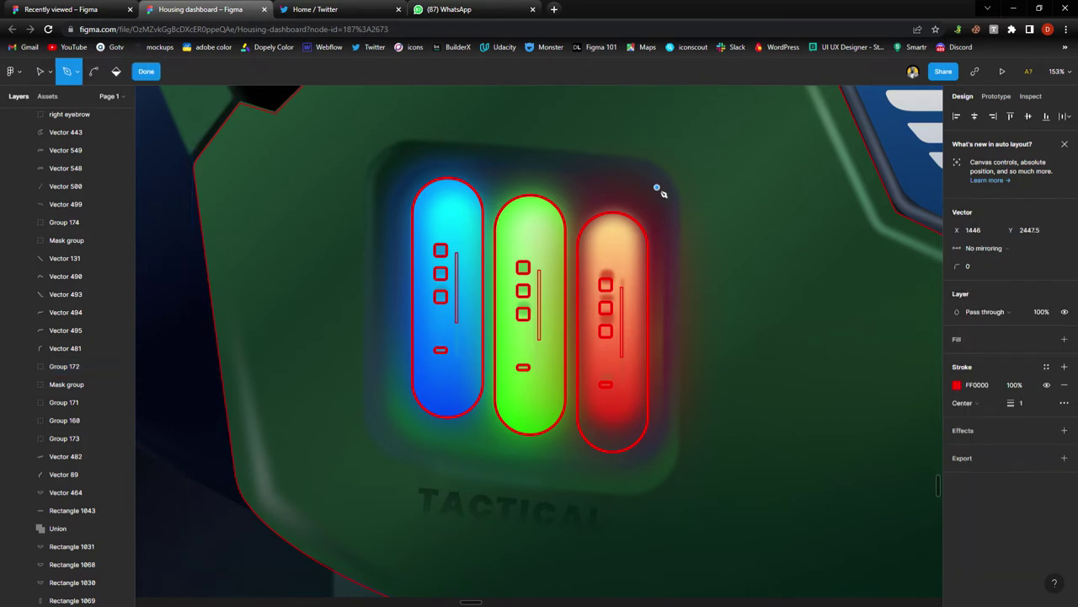
pyautogui.click(397, 169)
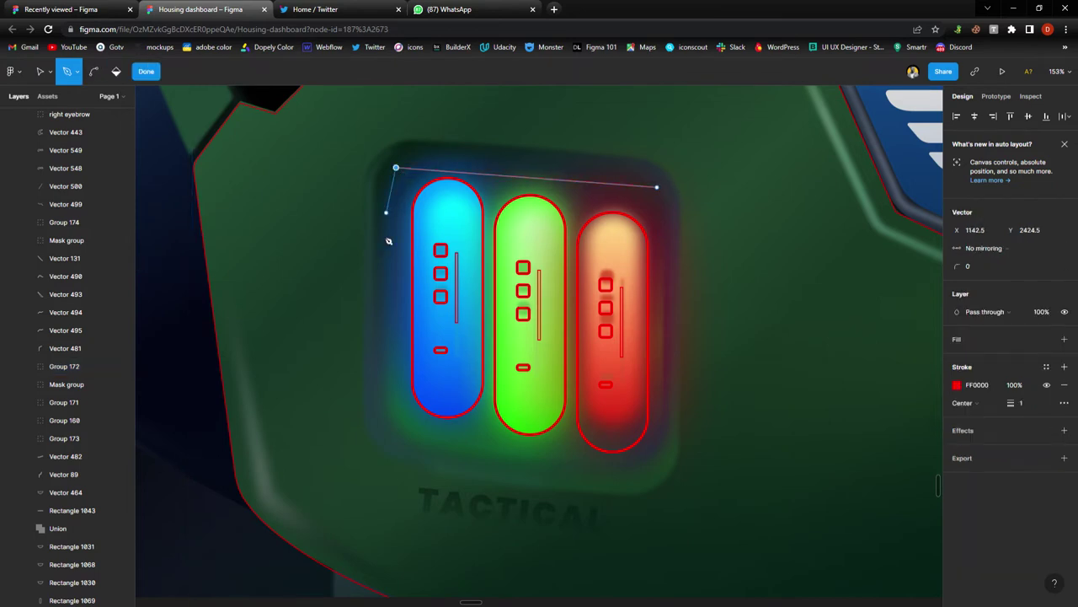
pyautogui.click(396, 439)
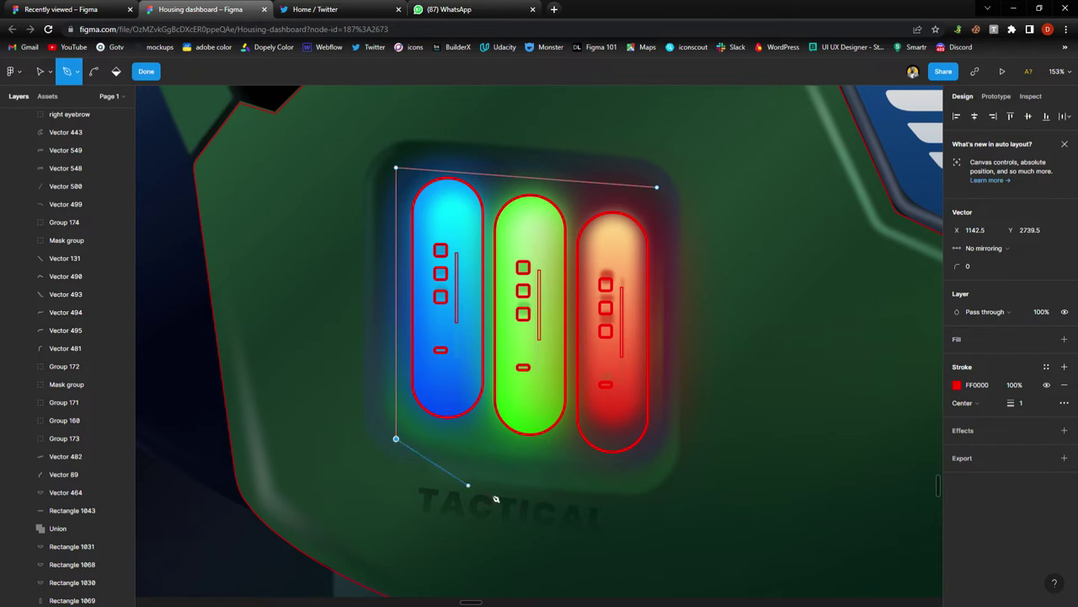
pyautogui.click(661, 464)
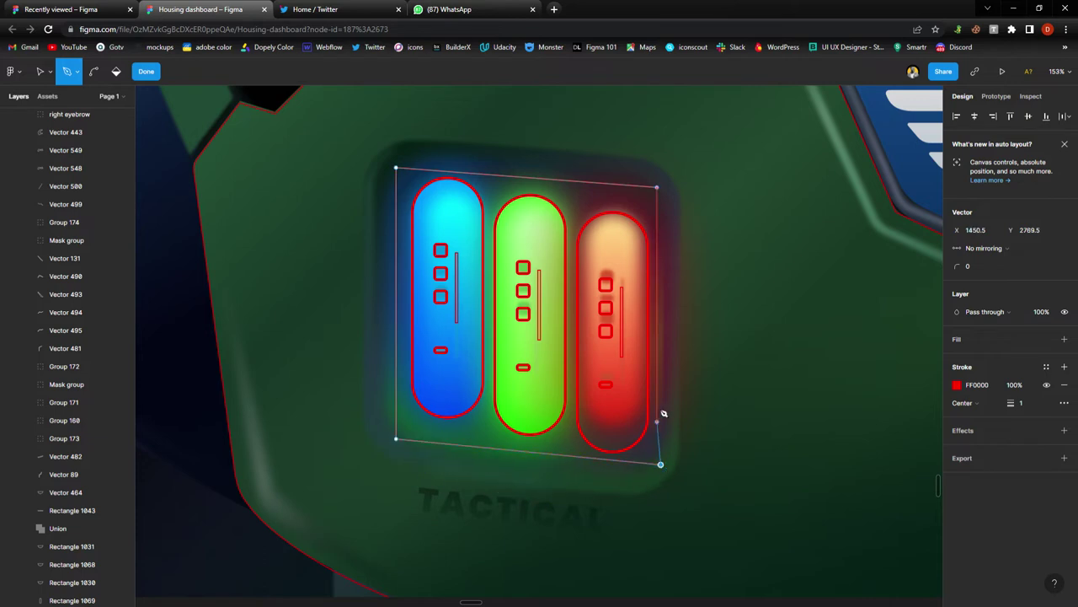
pyautogui.click(663, 192)
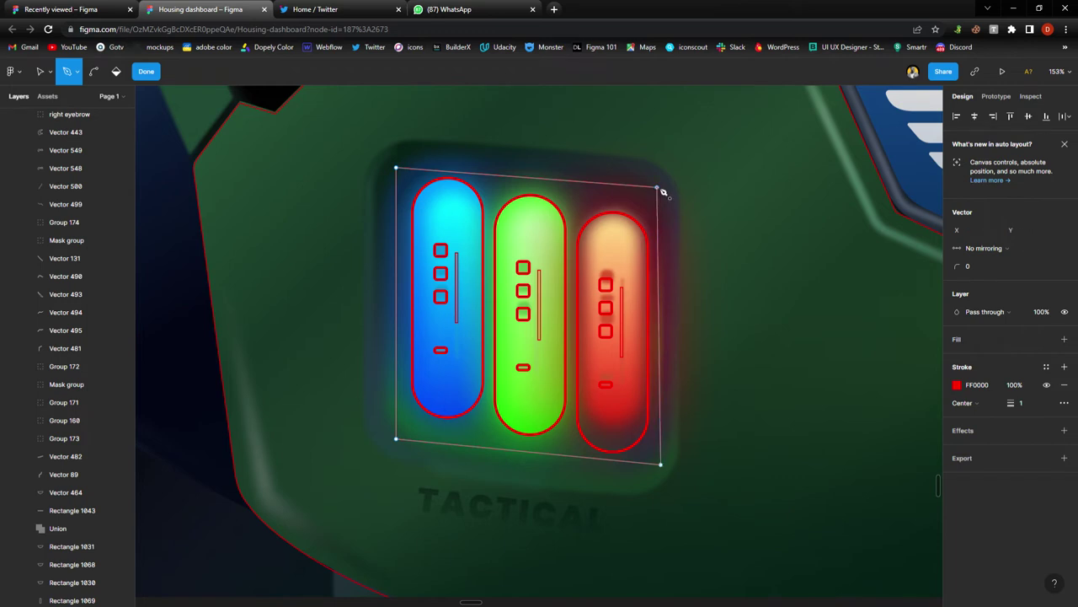
pyautogui.press('v')
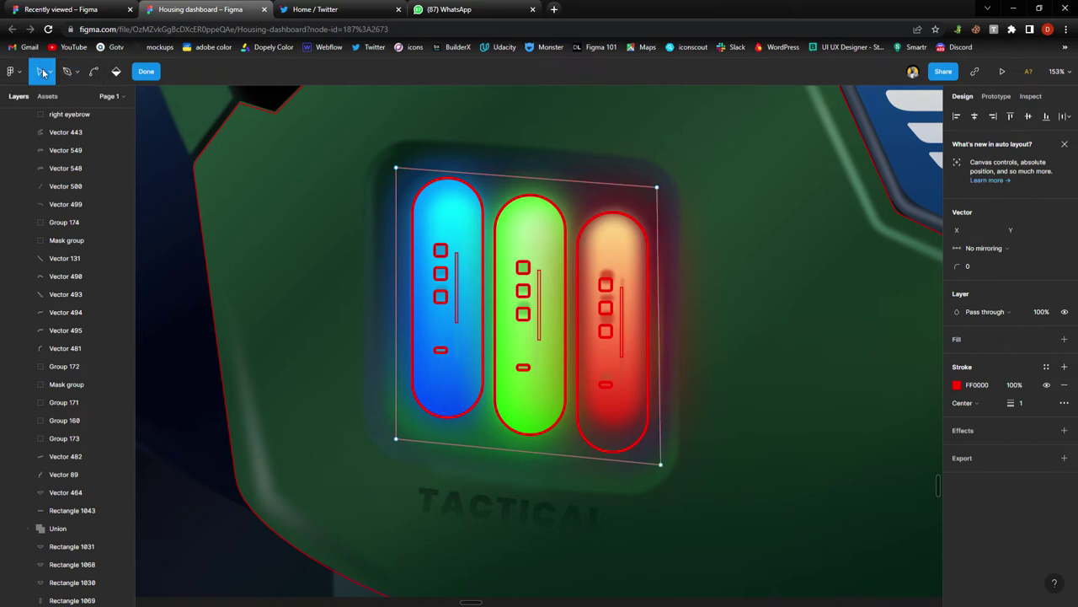
# Bend the outline's right, bottom and left edges outward into curves.
pyautogui.scroll(3, 674, 209)
pyautogui.scroll(-5, 665, 202)
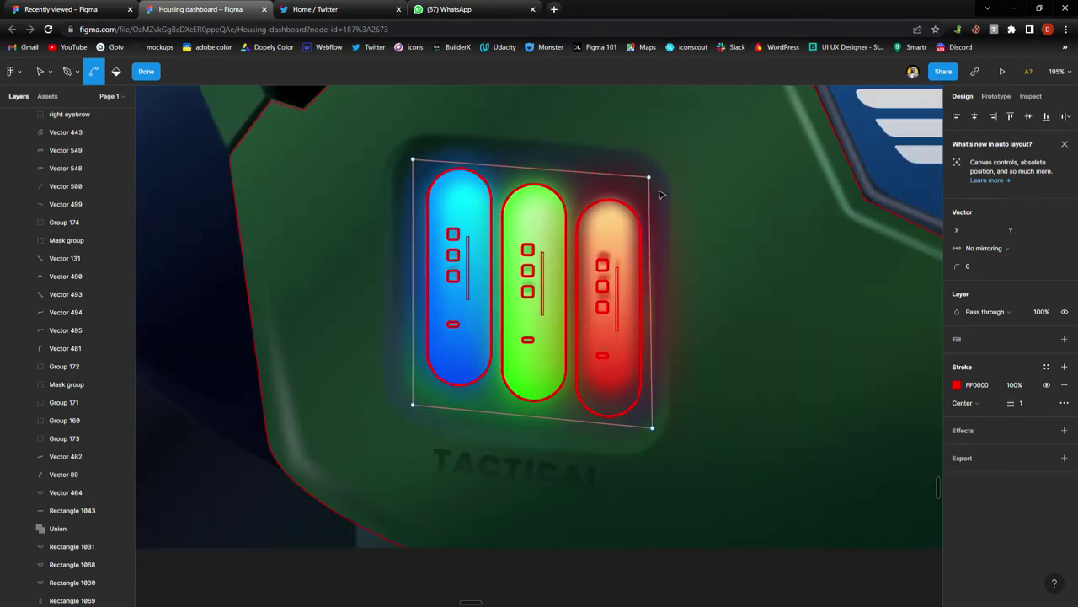
pyautogui.scroll(3, 649, 289)
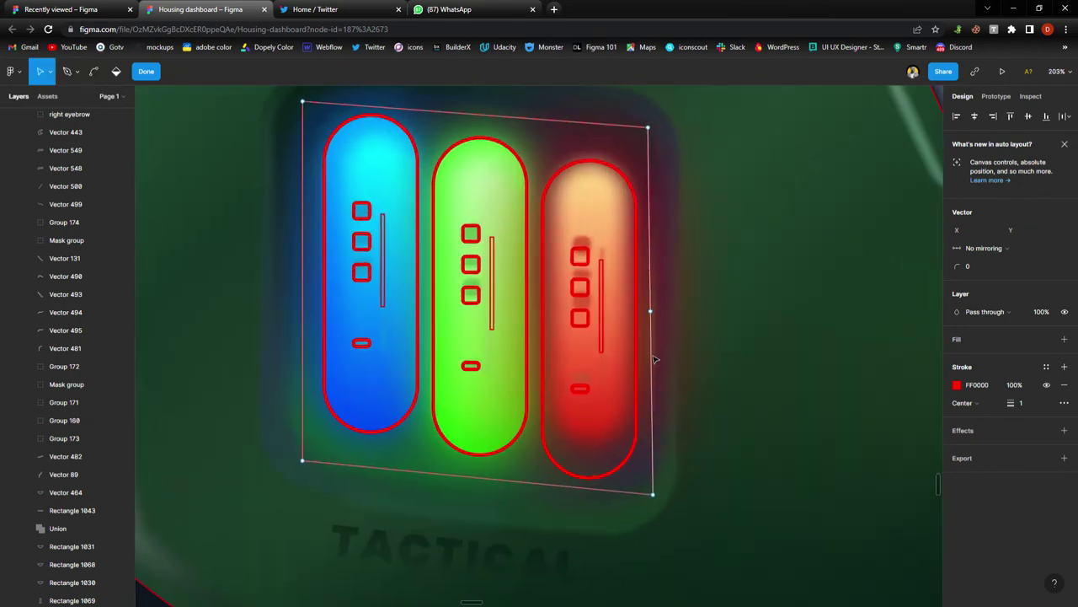
pyautogui.moveTo(658, 361); pyautogui.dragTo(663, 361)
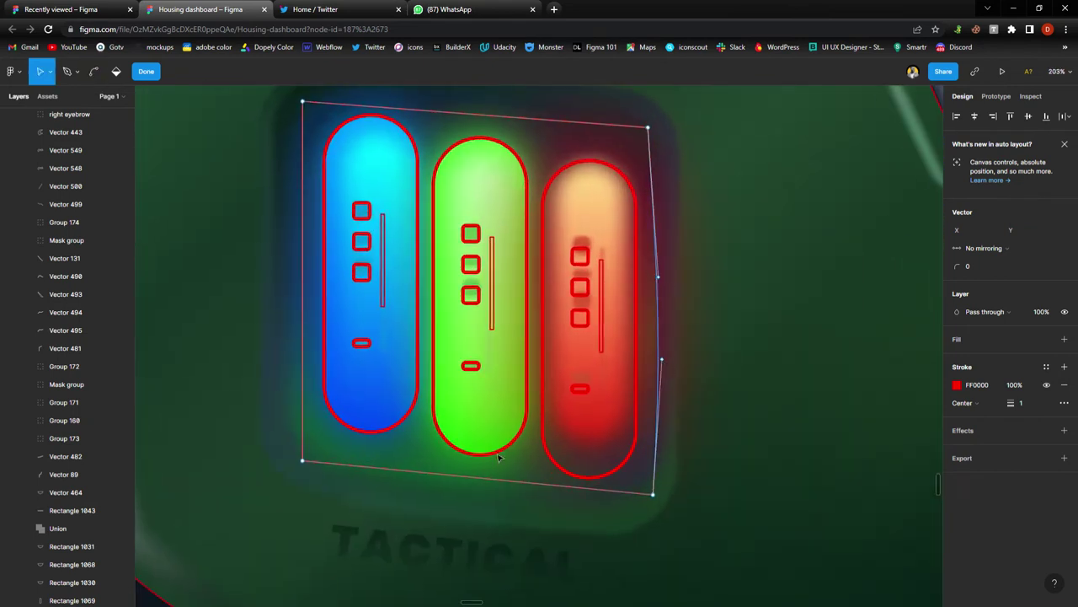
pyautogui.moveTo(475, 486); pyautogui.dragTo(480, 504)
pyautogui.moveTo(303, 328); pyautogui.dragTo(300, 339)
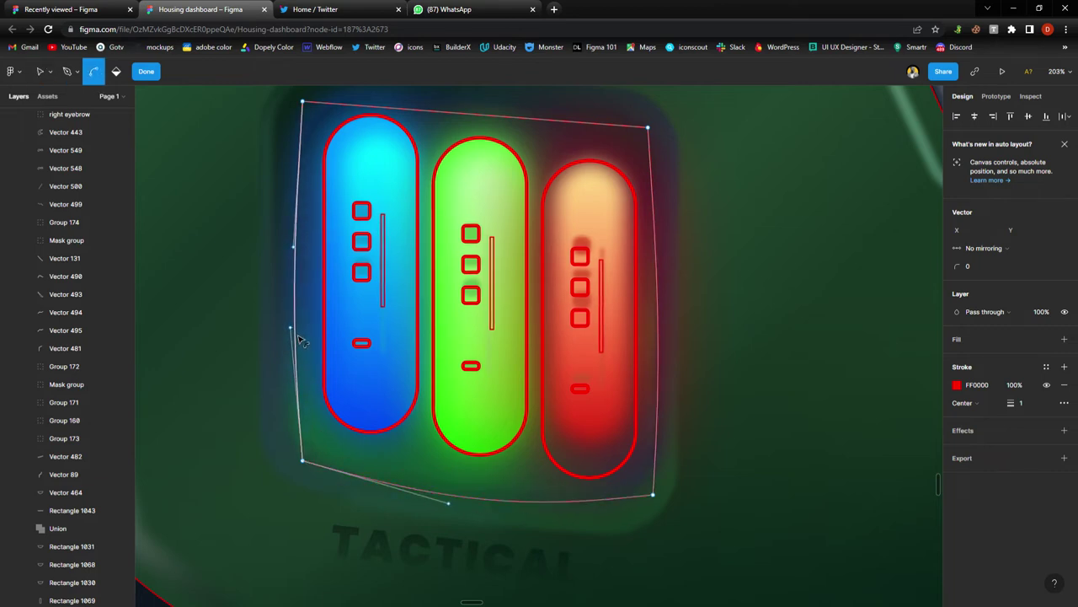
pyautogui.scroll(1, 319, 203)
# Try corner radii of 24, 51, 123 and 42 on the outline, ending back at 0.
pyautogui.moveTo(242, 110); pyautogui.dragTo(416, 240)
pyautogui.click(974, 268)
pyautogui.write('24')
pyautogui.press('Return')
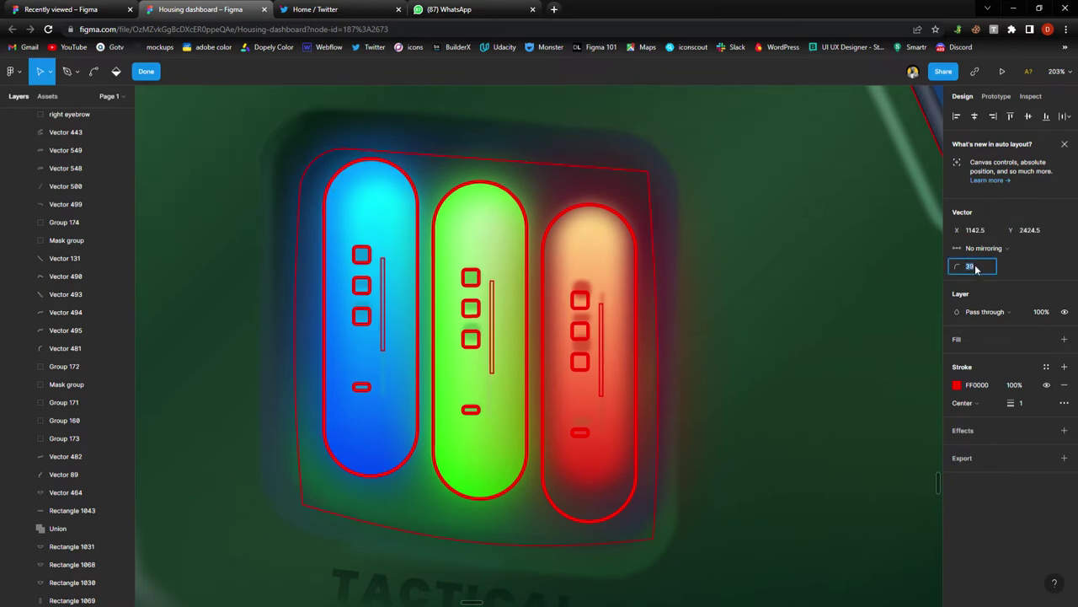
pyautogui.write('51')
pyautogui.press('Return')
pyautogui.hotkey('ctrl', 'z')
pyautogui.click(979, 269)
pyautogui.write('123')
pyautogui.press('Return')
pyautogui.write('42')
pyautogui.press('Return')
pyautogui.scroll(-3, 772, 411)
pyautogui.write('0')
pyautogui.press('Return')
# Round the outline's corner to a radius of 65 and finish editing the path.
pyautogui.click(989, 267)
pyautogui.write('36')
pyautogui.press('Return')
pyautogui.write('55')
pyautogui.press('Return')
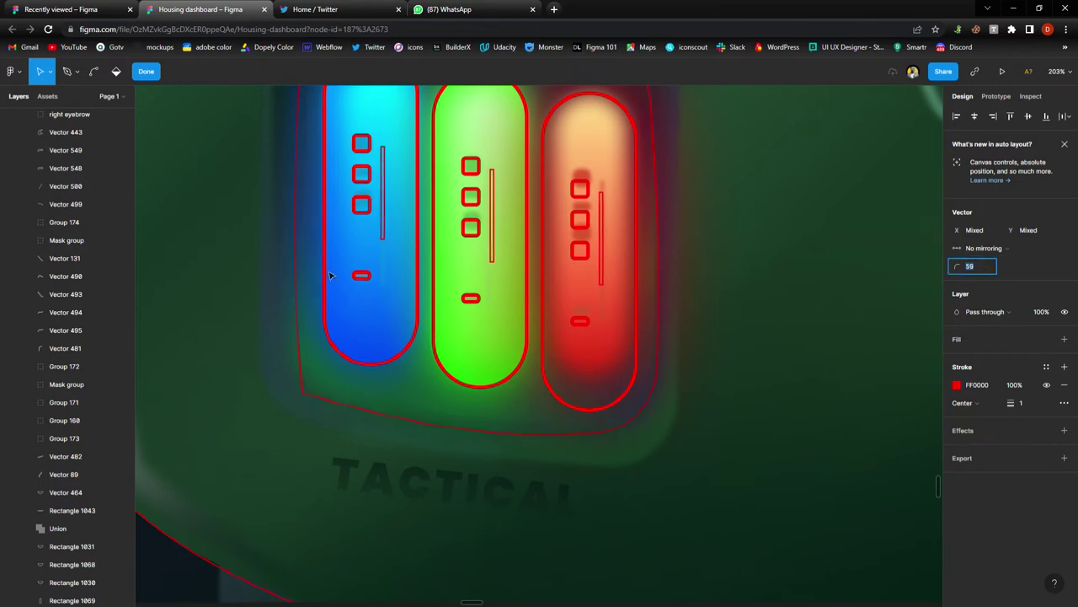
pyautogui.write('0')
pyautogui.press('Return')
pyautogui.click(302, 392)
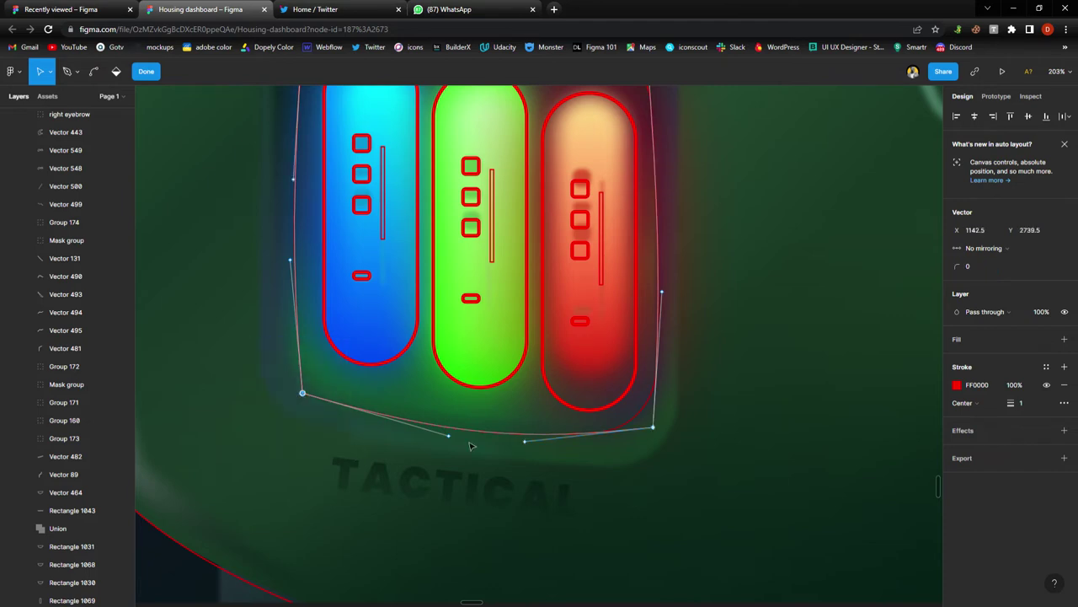
pyautogui.click(971, 269)
pyautogui.write('41')
pyautogui.press('Return')
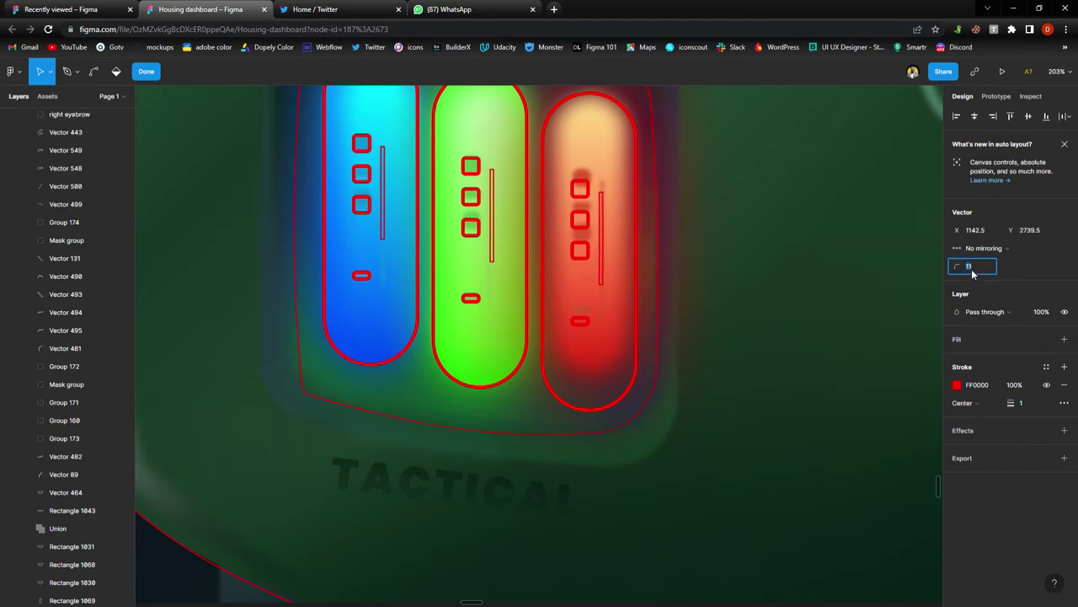
pyautogui.moveTo(958, 267); pyautogui.dragTo(967, 267)
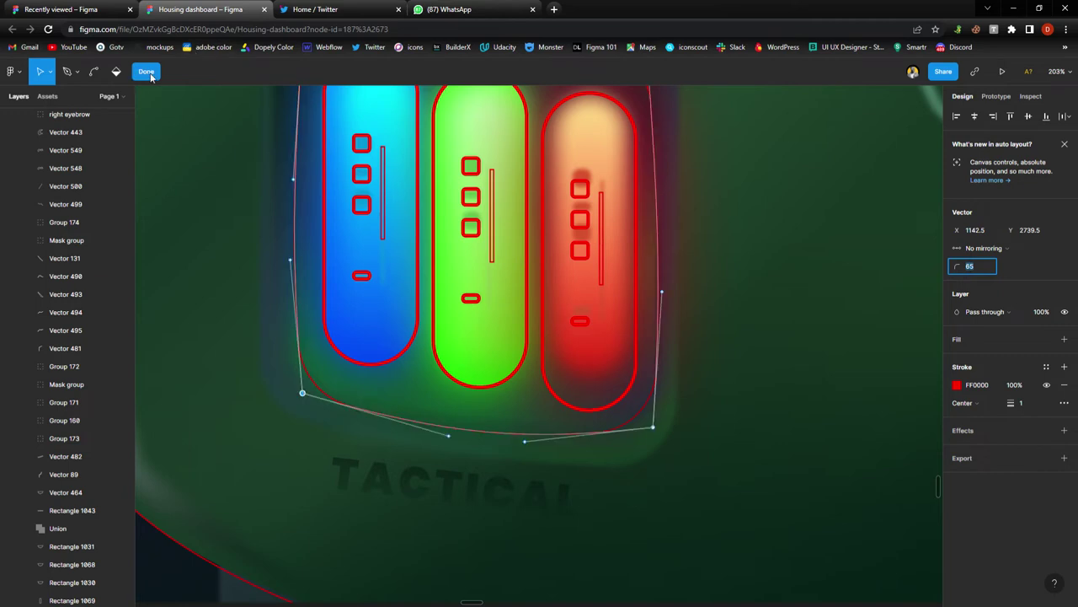
pyautogui.click(146, 72)
# Duplicate the red capsule outline and scale the copy up to 375×417 around the housing's outer edge.
pyautogui.scroll(-3, 417, 371)
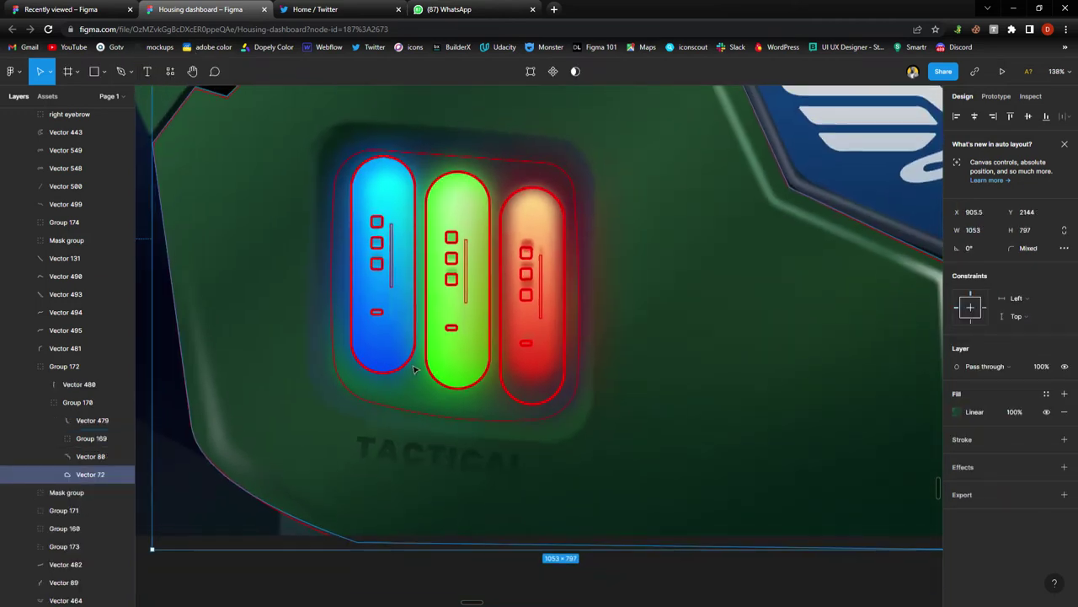
pyautogui.scroll(3, 418, 372)
pyautogui.scroll(1, 421, 371)
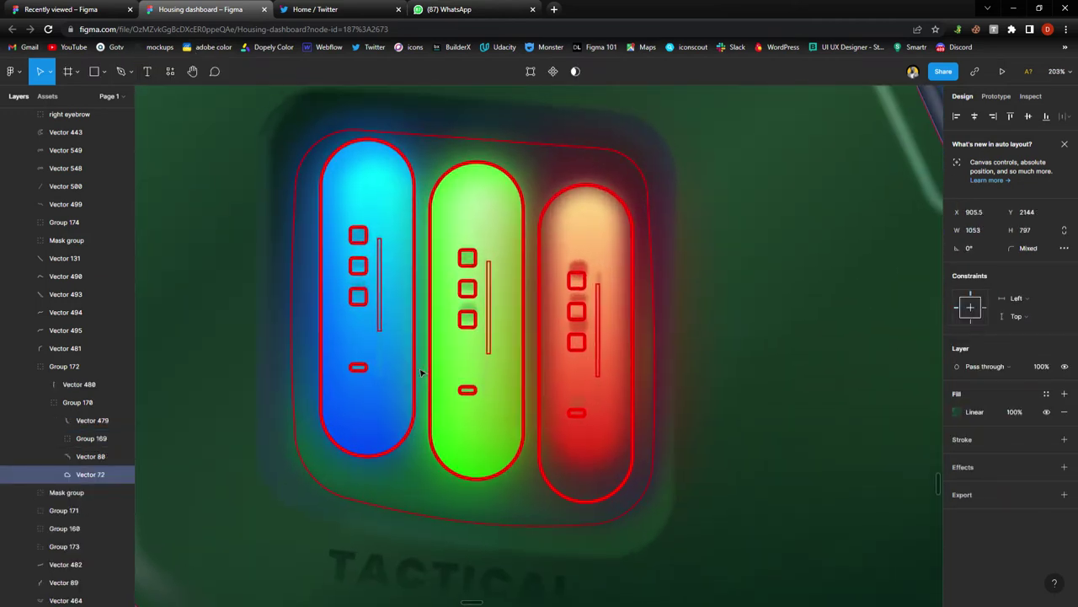
pyautogui.scroll(1, 420, 371)
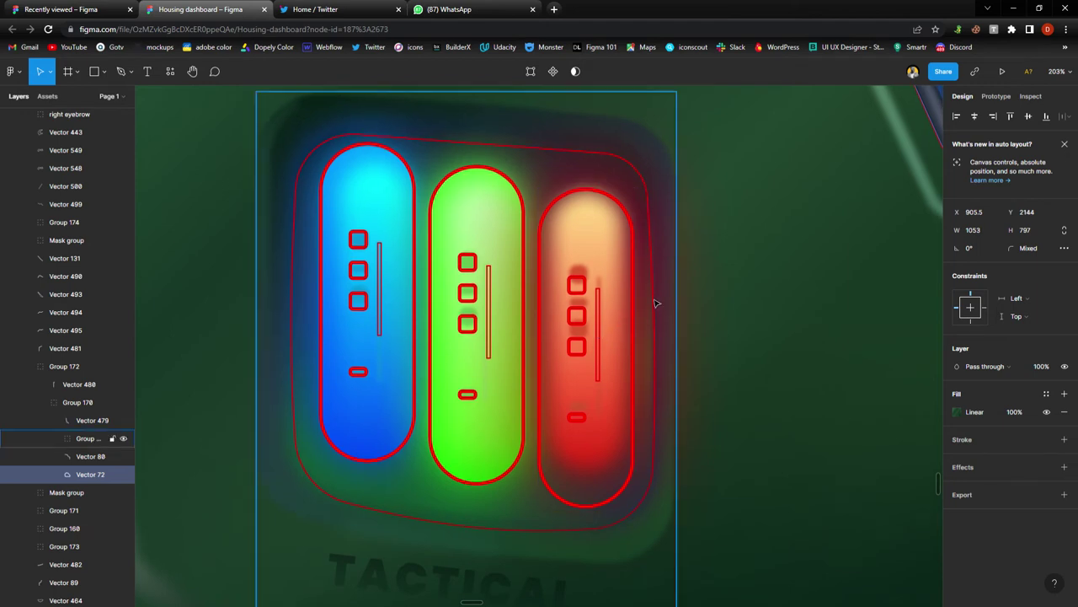
pyautogui.click(656, 301)
pyautogui.press('alt')
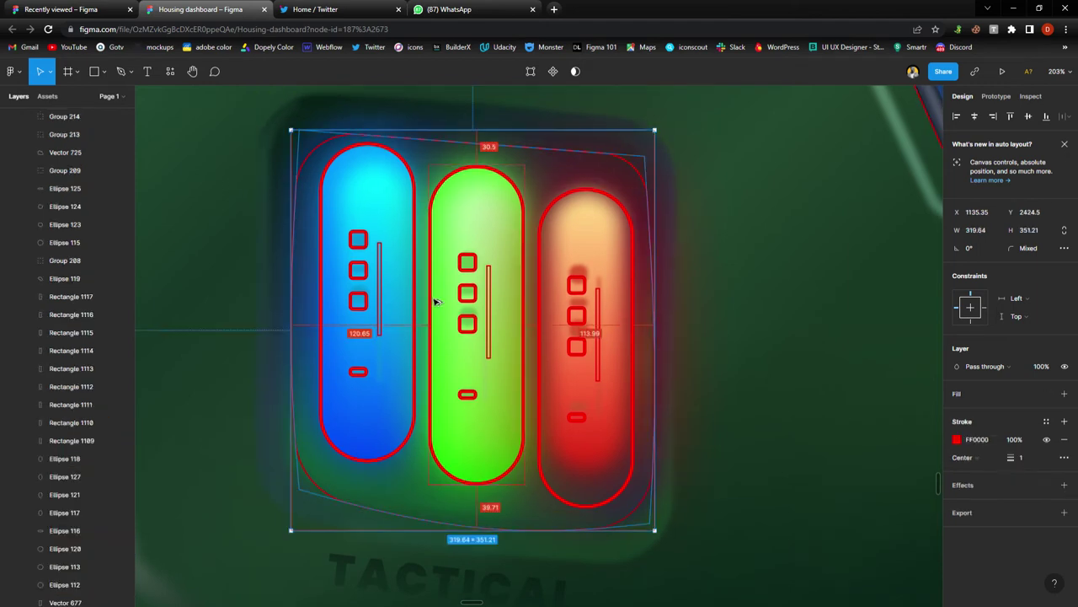
pyautogui.press('Escape')
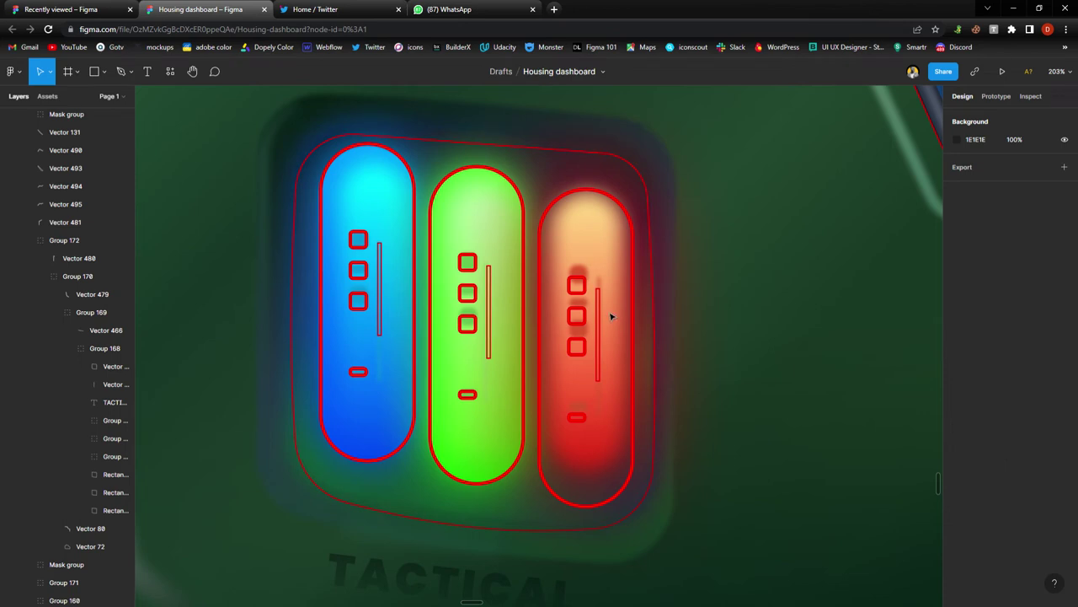
pyautogui.click(662, 332)
pyautogui.hotkey('ctrl', 'd')
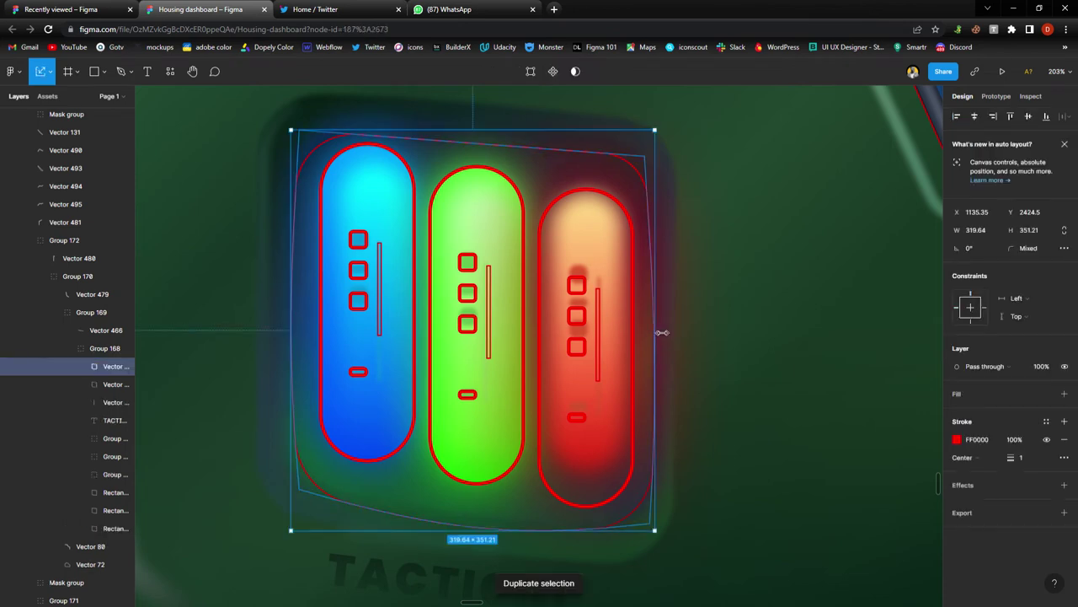
pyautogui.moveTo(662, 332); pyautogui.dragTo(695, 351)
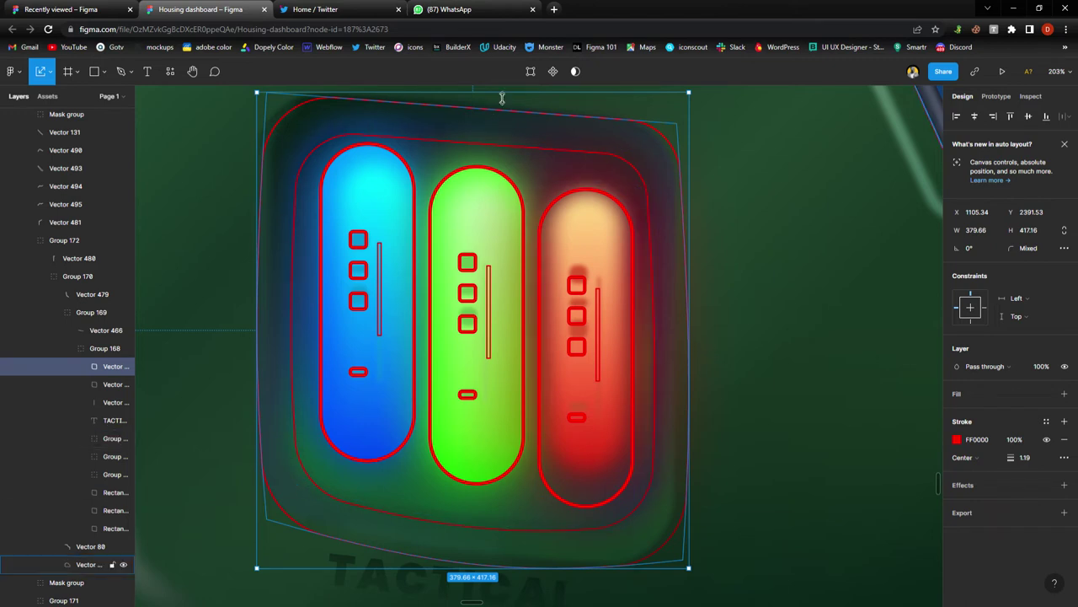
pyautogui.press('v')
pyautogui.moveTo(697, 336); pyautogui.dragTo(687, 335)
pyautogui.click(716, 346)
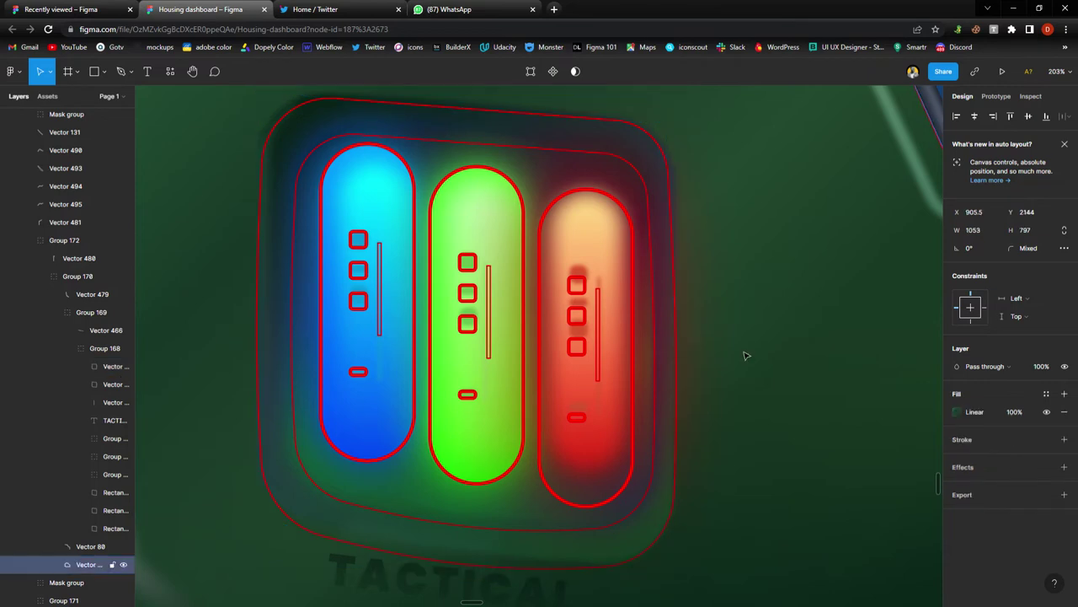
# Inspect the vectors in Group 170 and collapse the capsule group Group 169.
pyautogui.scroll(-5, 727, 344)
pyautogui.scroll(-5, 729, 347)
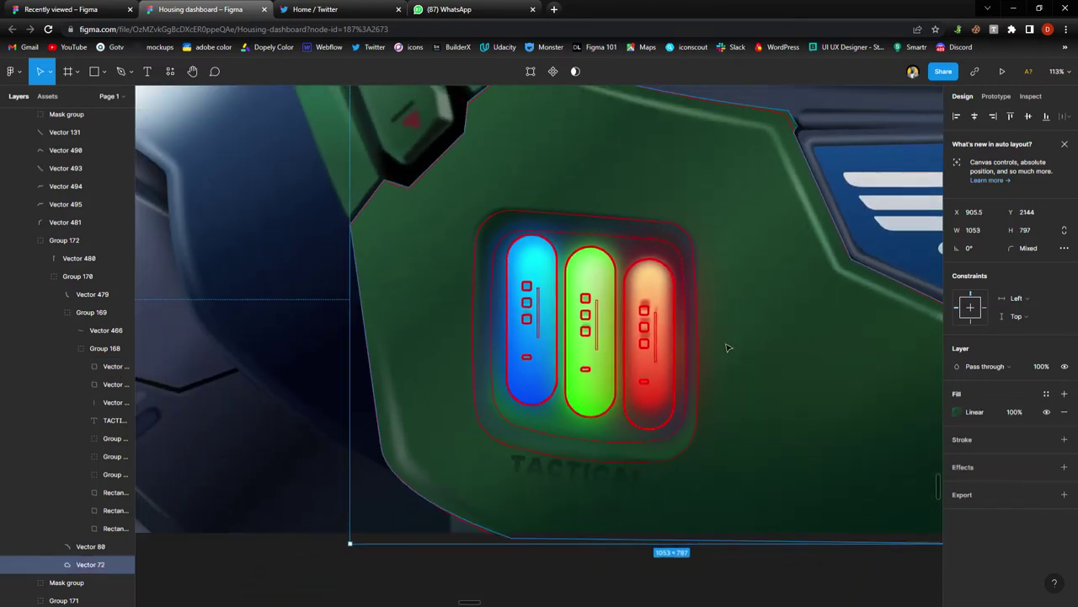
pyautogui.hscroll(5, 728, 348)
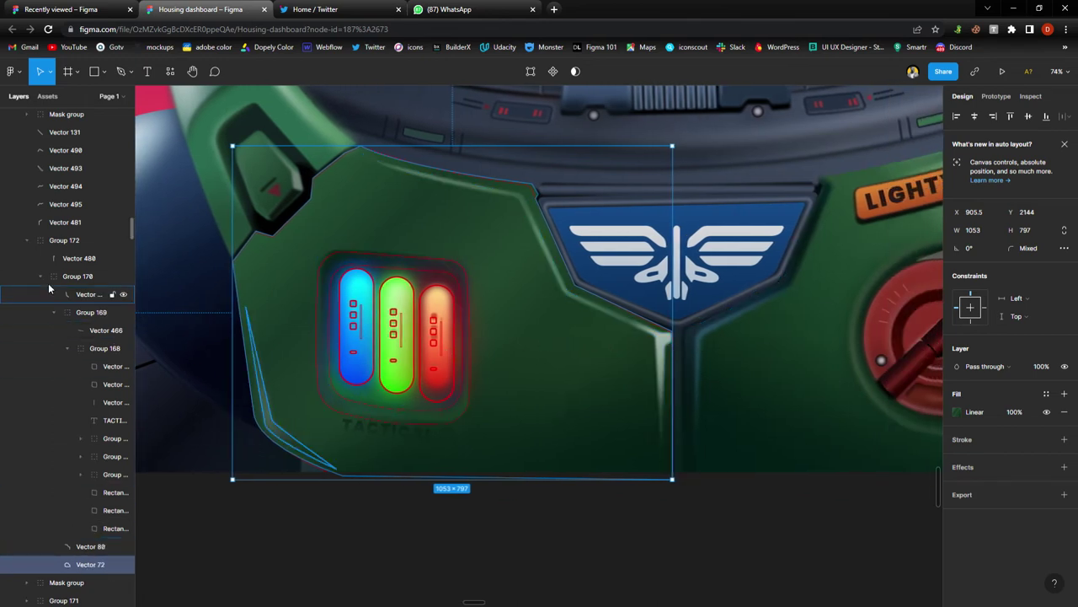
pyautogui.click(78, 295)
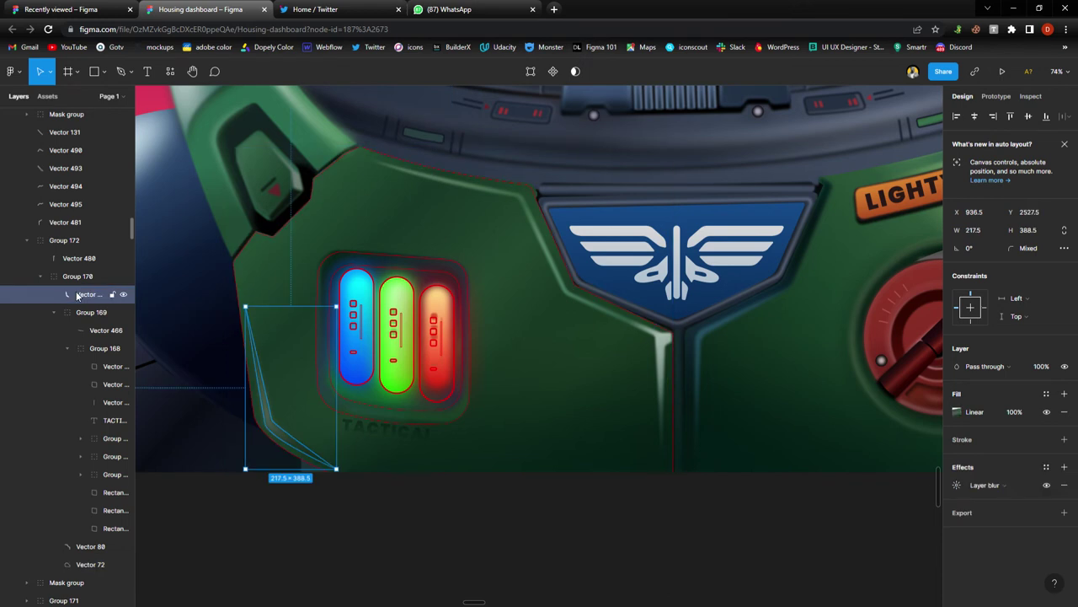
pyautogui.click(85, 547)
pyautogui.scroll(2, 215, 511)
pyautogui.click(83, 567)
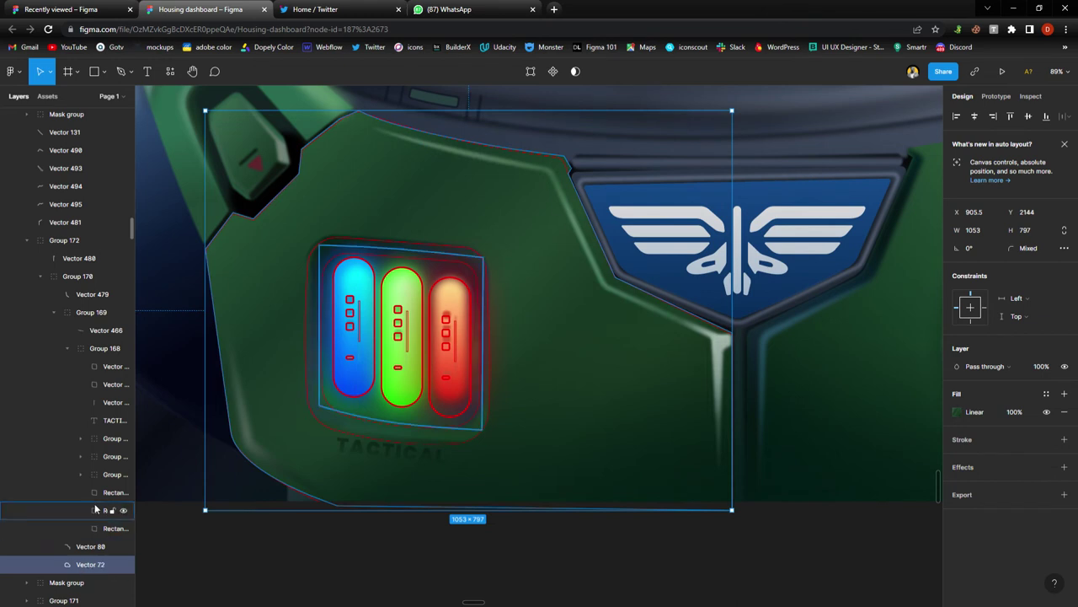
pyautogui.click(345, 280)
pyautogui.click(54, 313)
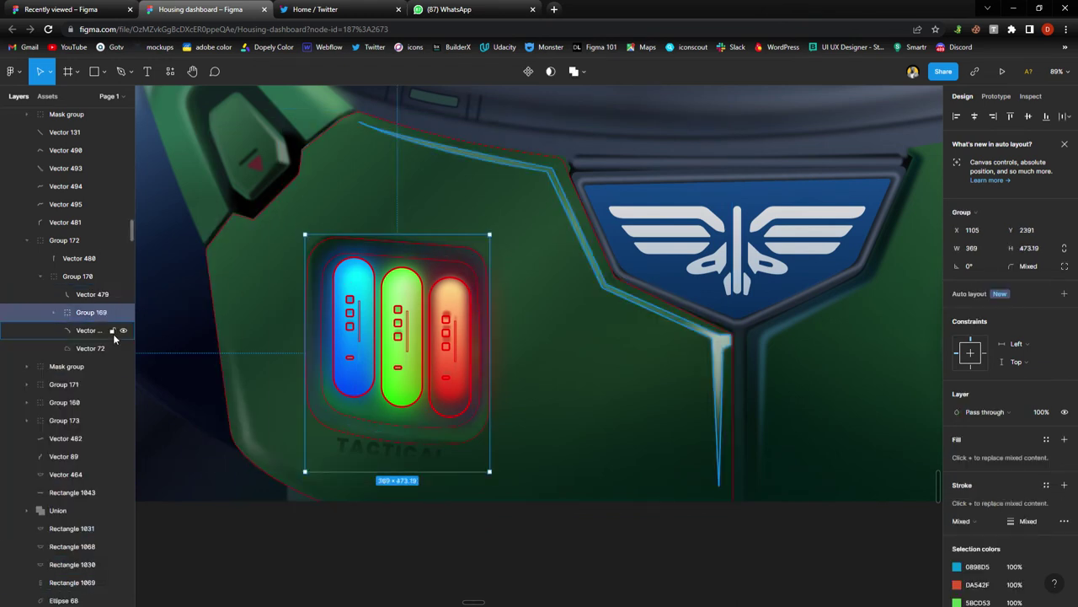
# Begin a new red pen line at the bottom tip of the badge crease.
pyautogui.moveTo(365, 326); pyautogui.dragTo(445, 313)
pyautogui.hotkey('ctrl', 'z')
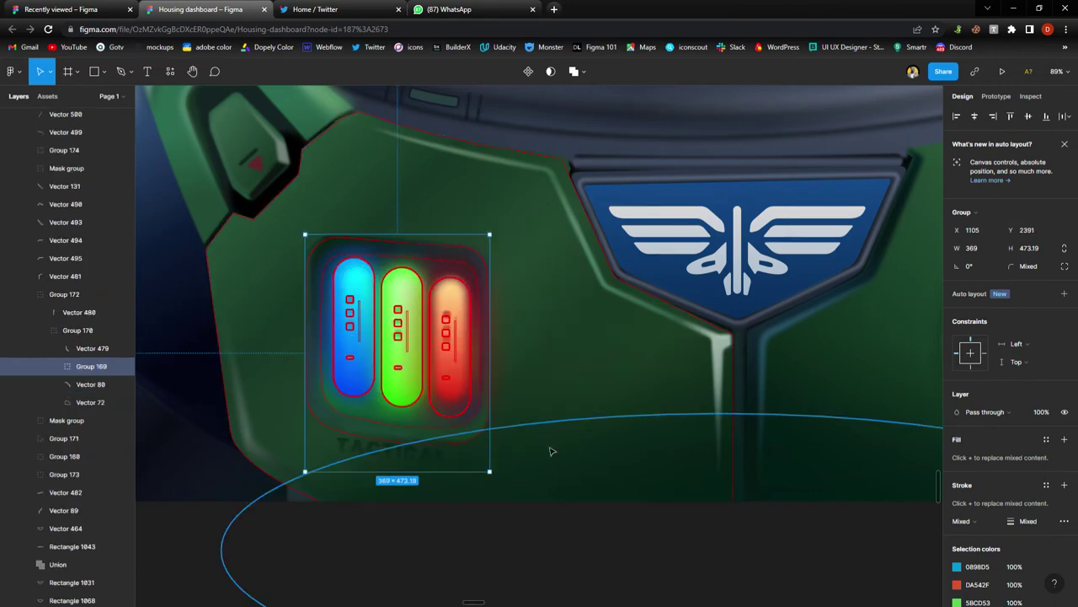
pyautogui.press('Escape')
pyautogui.scroll(-3, 533, 400)
pyautogui.scroll(2, 533, 400)
pyautogui.scroll(5, 534, 401)
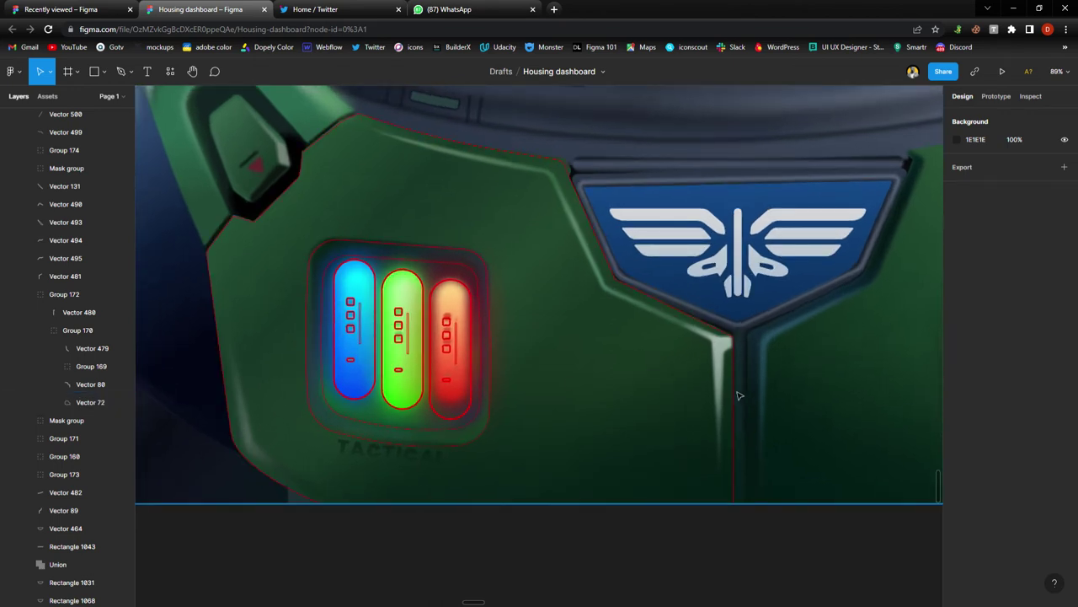
pyautogui.press('p')
pyautogui.click(722, 489)
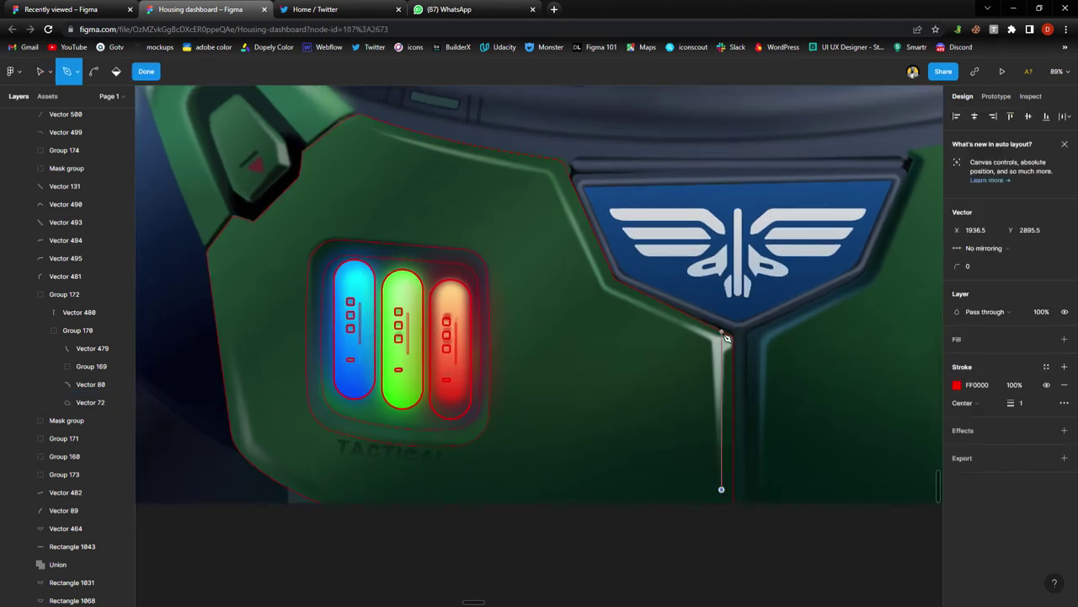
# Extend the red chest-panel path to the badge tip, the panel's upper corner and the shoulder's top-left.
pyautogui.click(725, 352)
pyautogui.press('Escape')
pyautogui.click(733, 347)
pyautogui.click(609, 287)
pyautogui.click(552, 170)
pyautogui.click(364, 128)
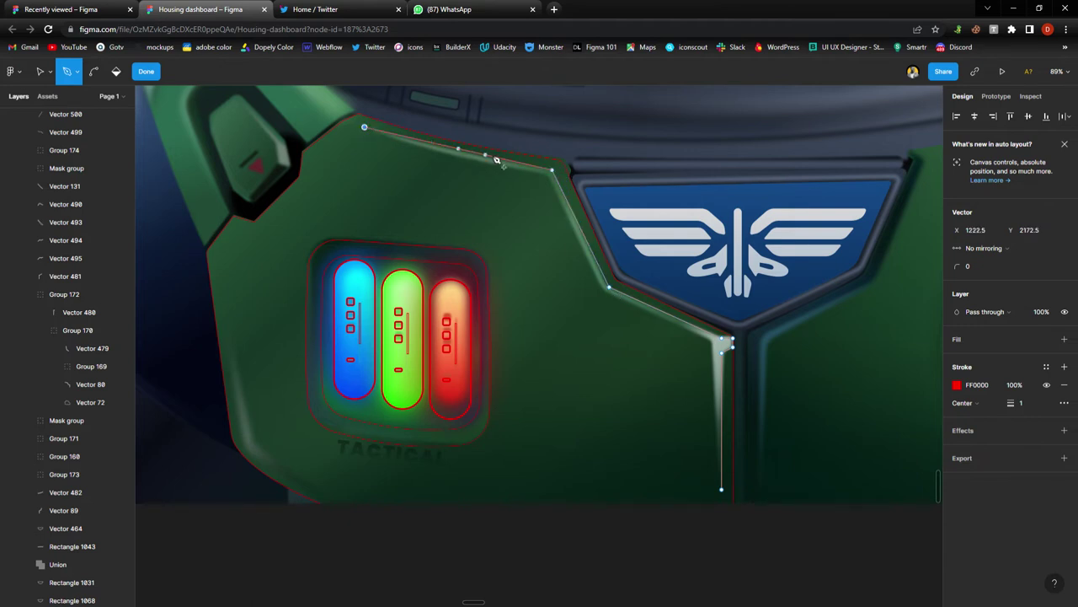
pyautogui.click(548, 176)
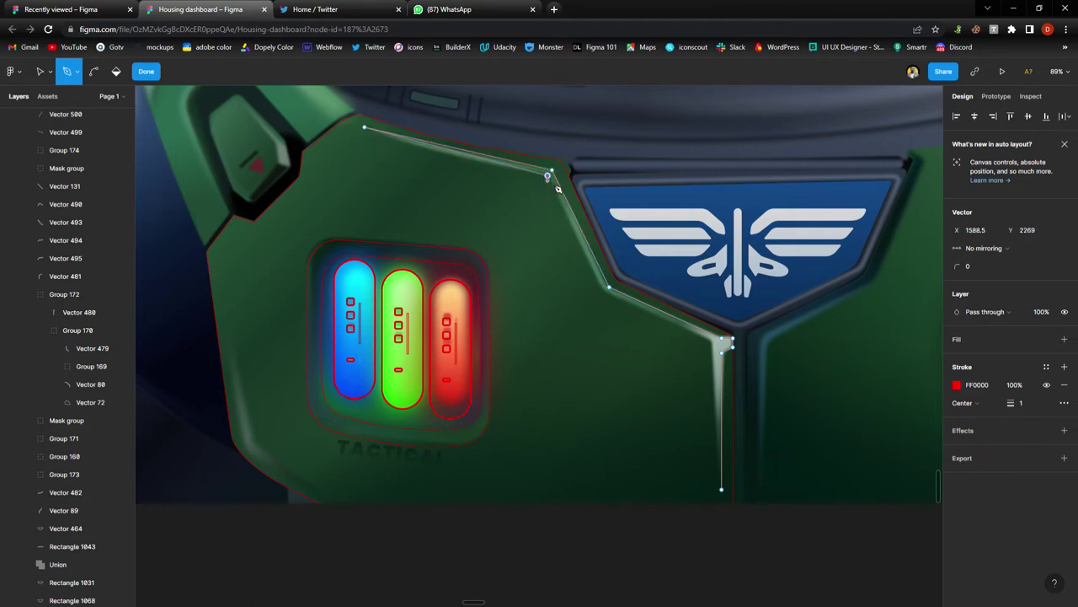
pyautogui.scroll(3, 571, 213)
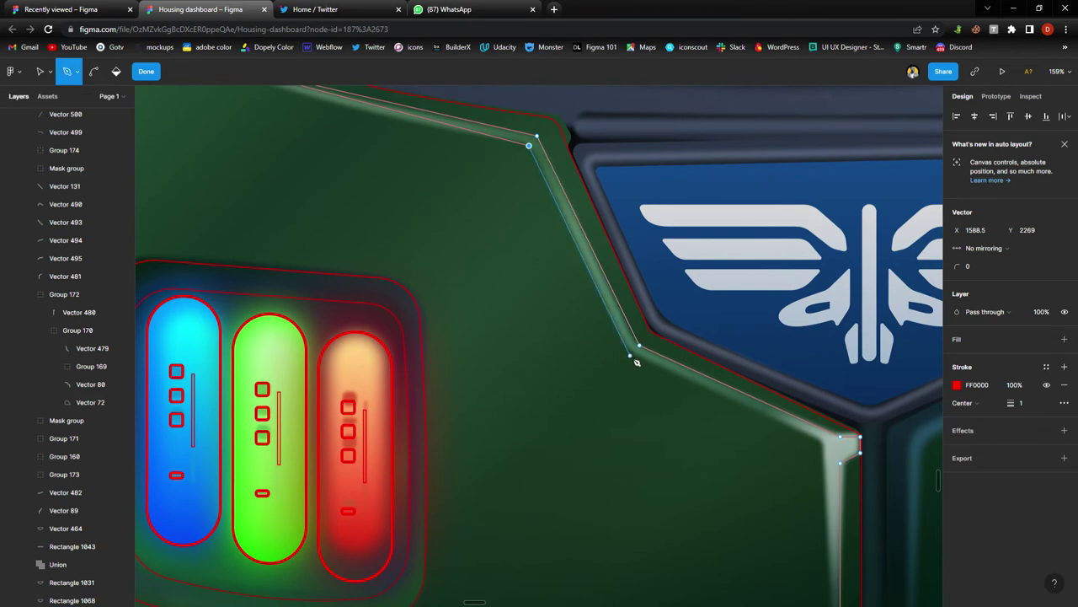
pyautogui.click(630, 354)
pyautogui.moveTo(801, 450); pyautogui.dragTo(845, 469)
pyautogui.scroll(-3, 830, 445)
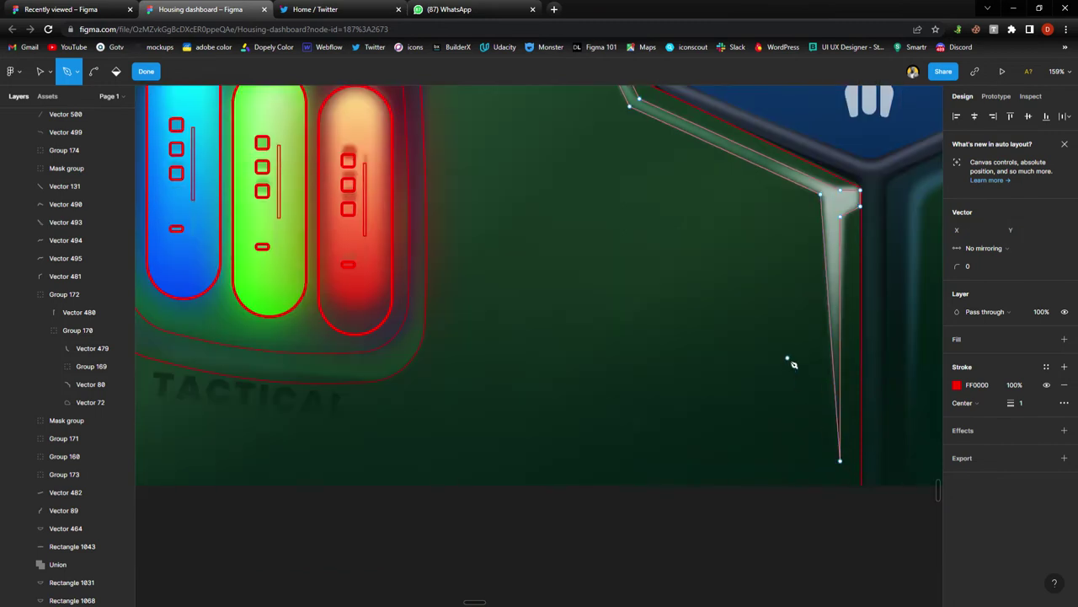
pyautogui.scroll(3, 792, 367)
pyautogui.scroll(1, 653, 389)
pyautogui.scroll(2, 649, 393)
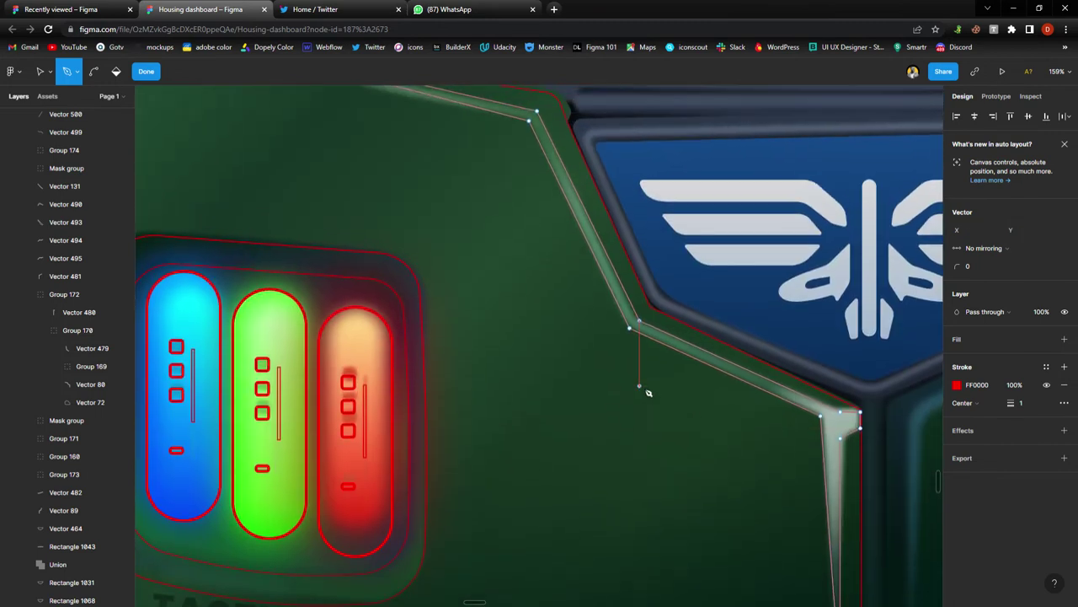
# Try rounding the two lower-bend points with radius 5, undo it, then apply radius 33.
pyautogui.press('Escape')
pyautogui.moveTo(689, 318); pyautogui.dragTo(625, 359)
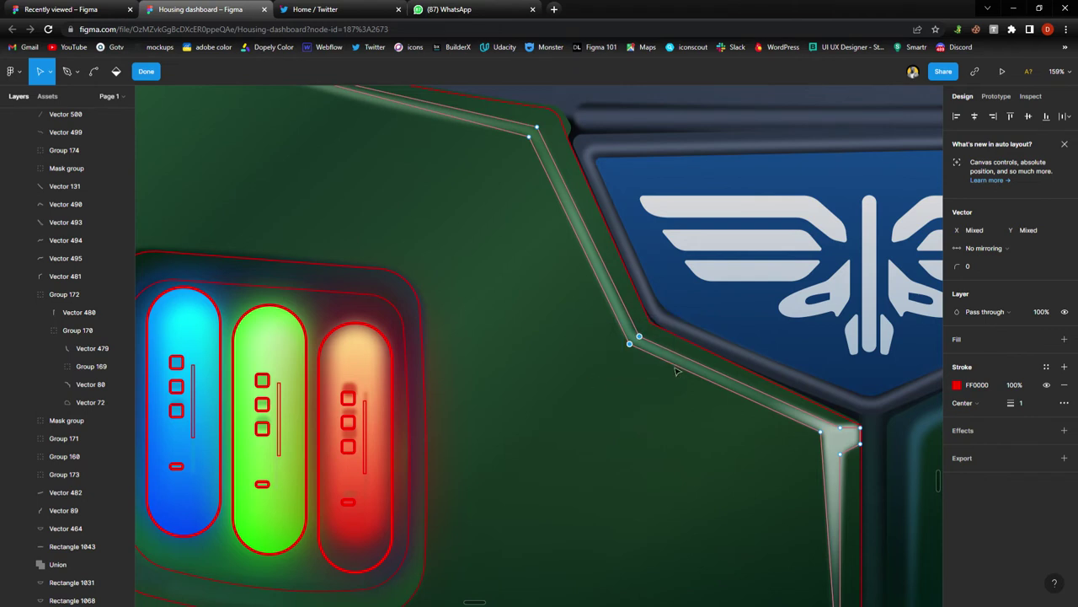
pyautogui.write('5')
pyautogui.press('Return')
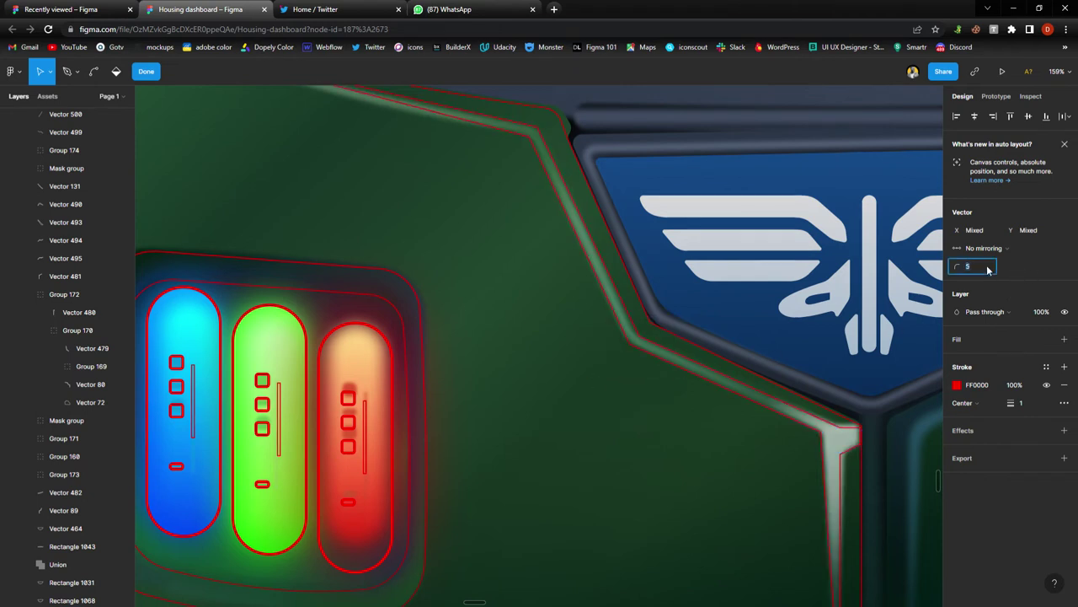
pyautogui.scroll(10, 891, 266)
pyautogui.hotkey('ctrl', 'z')
pyautogui.click(988, 268)
pyautogui.write('33')
pyautogui.press('Return')
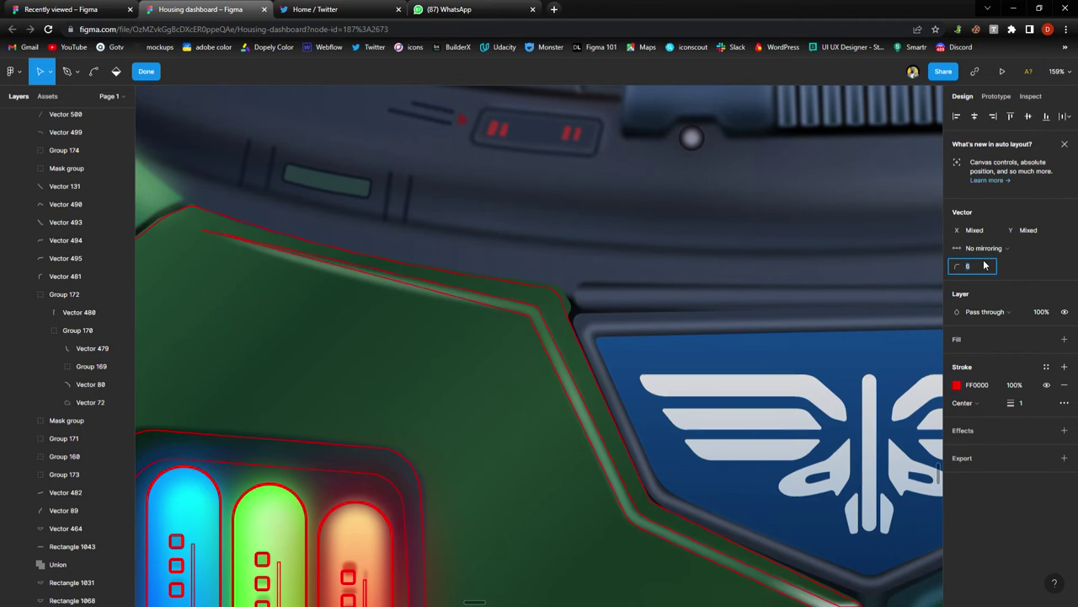
pyautogui.scroll(-12, 838, 431)
pyautogui.click(807, 330)
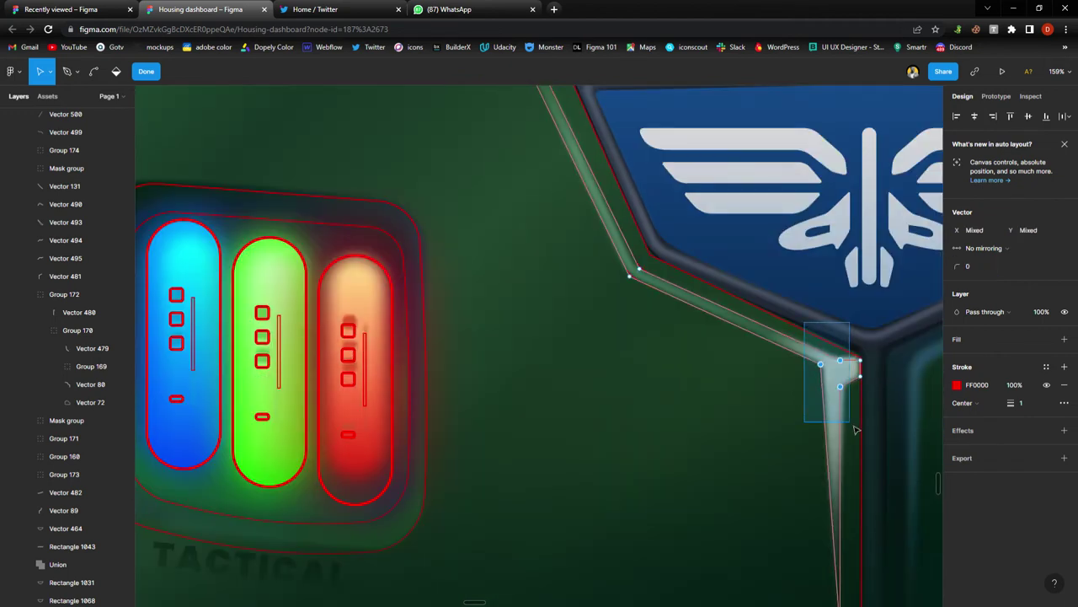
# Give the two bend vertices of Vector 728 a corner radius of 8 and finish editing.
pyautogui.click(808, 359)
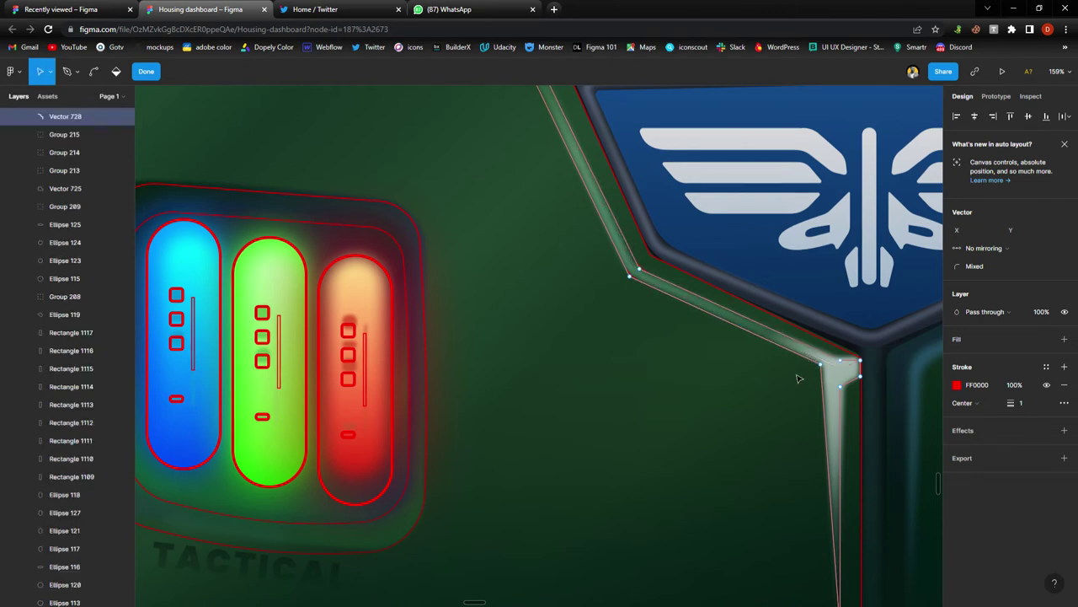
pyautogui.click(820, 364)
pyautogui.click(971, 267)
pyautogui.write('8')
pyautogui.press('Return')
pyautogui.press('Up')
pyautogui.press('Up')
pyautogui.press('Up')
pyautogui.press('Up')
pyautogui.click(840, 386)
pyautogui.click(987, 265)
pyautogui.write('8')
pyautogui.press('Return')
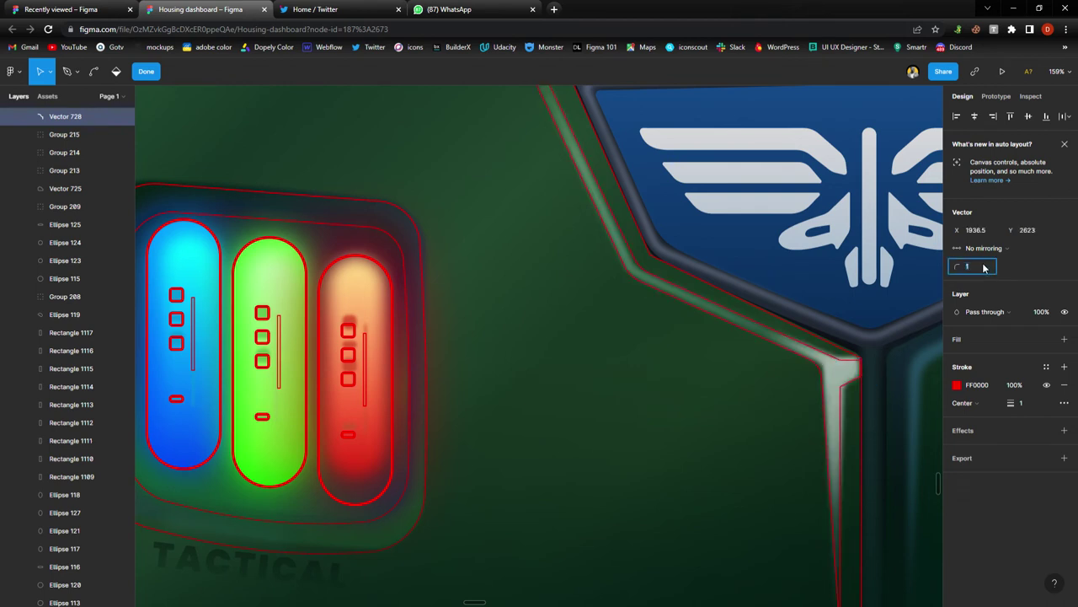
pyautogui.scroll(-3, 830, 463)
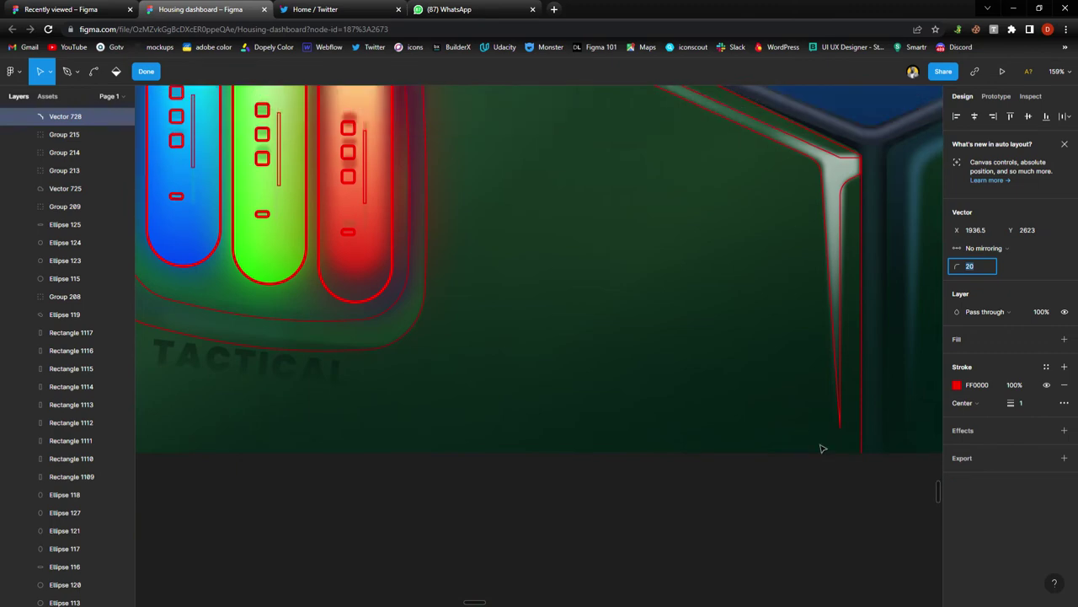
pyautogui.scroll(5, 823, 447)
pyautogui.scroll(-5, 546, 375)
pyautogui.scroll(3, 545, 368)
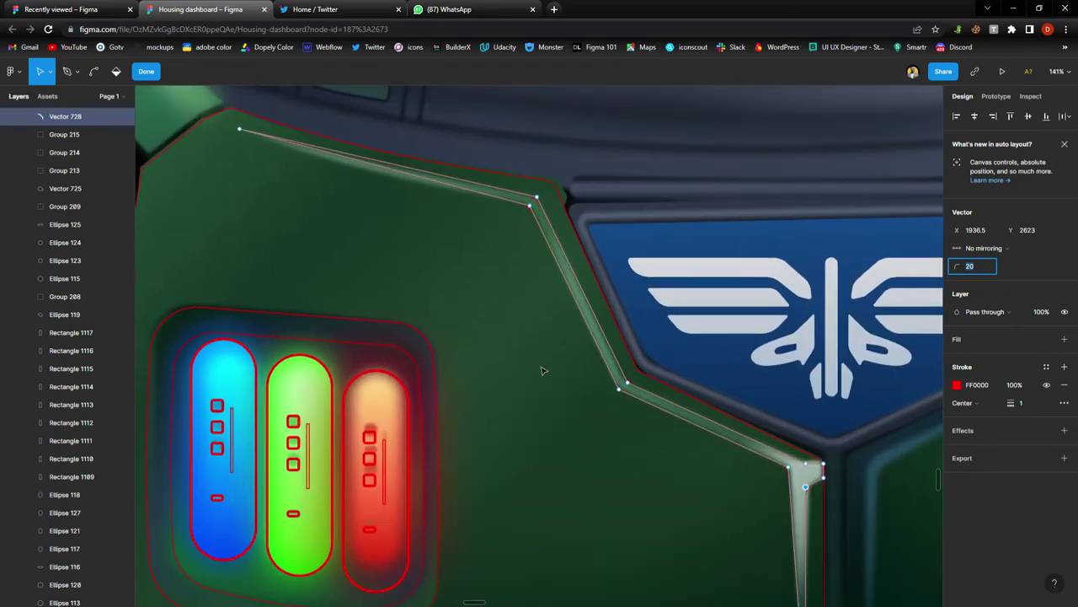
pyautogui.click(150, 74)
pyautogui.scroll(-2, 441, 306)
pyautogui.press('Escape')
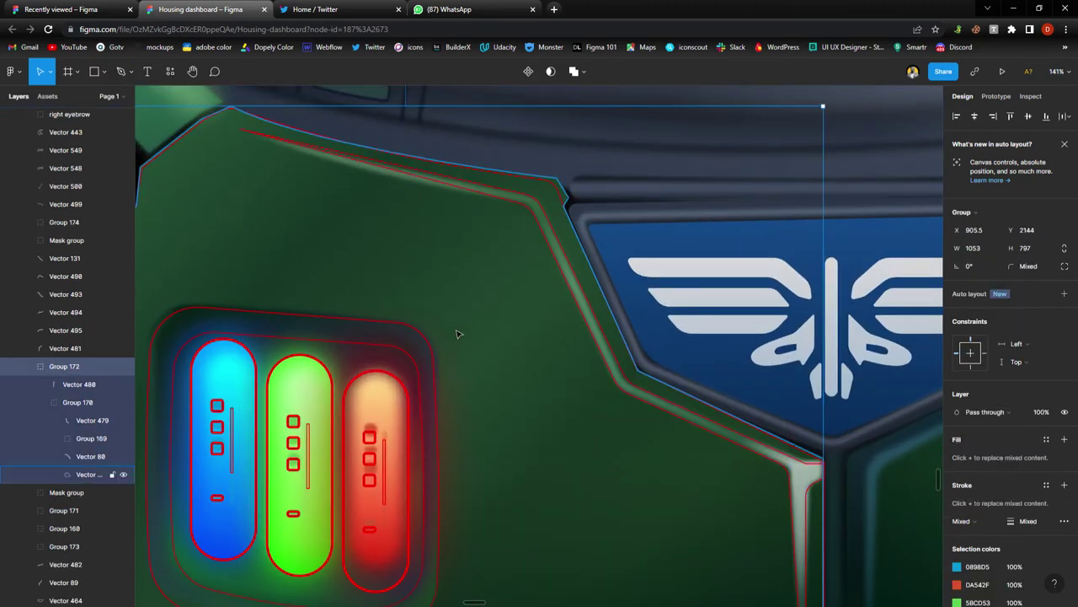
# Zoom out to 32% to show the whole chest and face, and select Group 170.
pyautogui.scroll(-6, 460, 334)
pyautogui.scroll(-2, 458, 336)
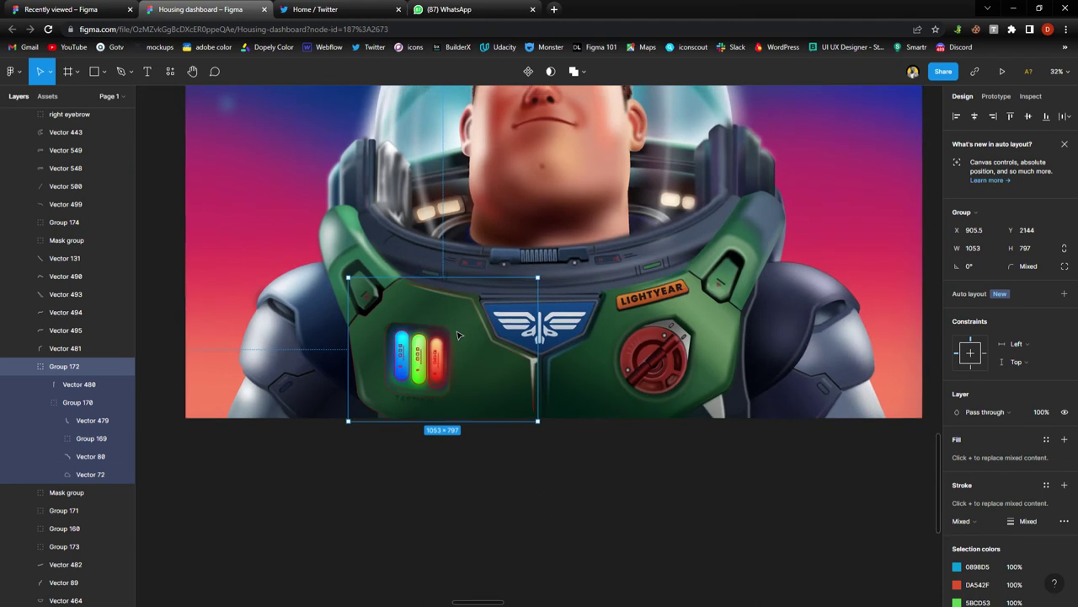
pyautogui.scroll(1, 576, 281)
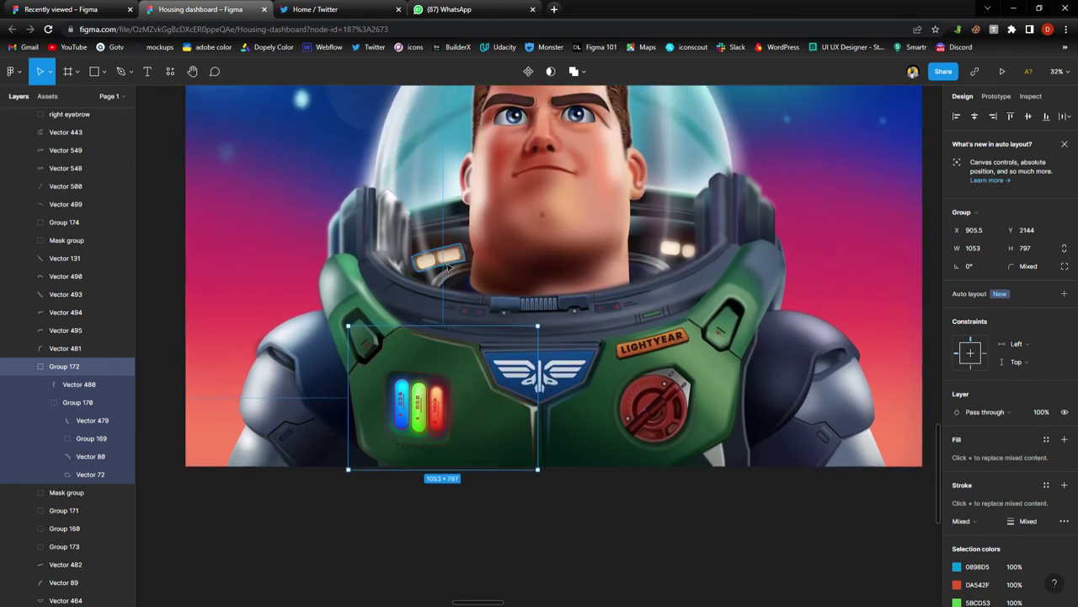
pyautogui.click(45, 407)
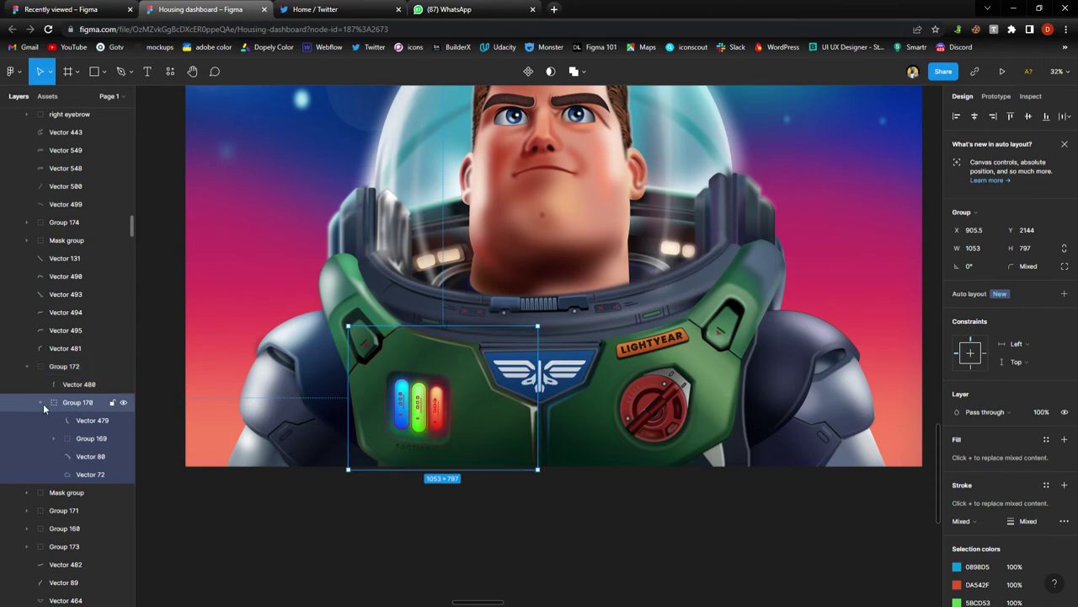
# Collapse Group 170 and select the chest-light outlines, Rectangles 1122 through 1118.
pyautogui.click(42, 403)
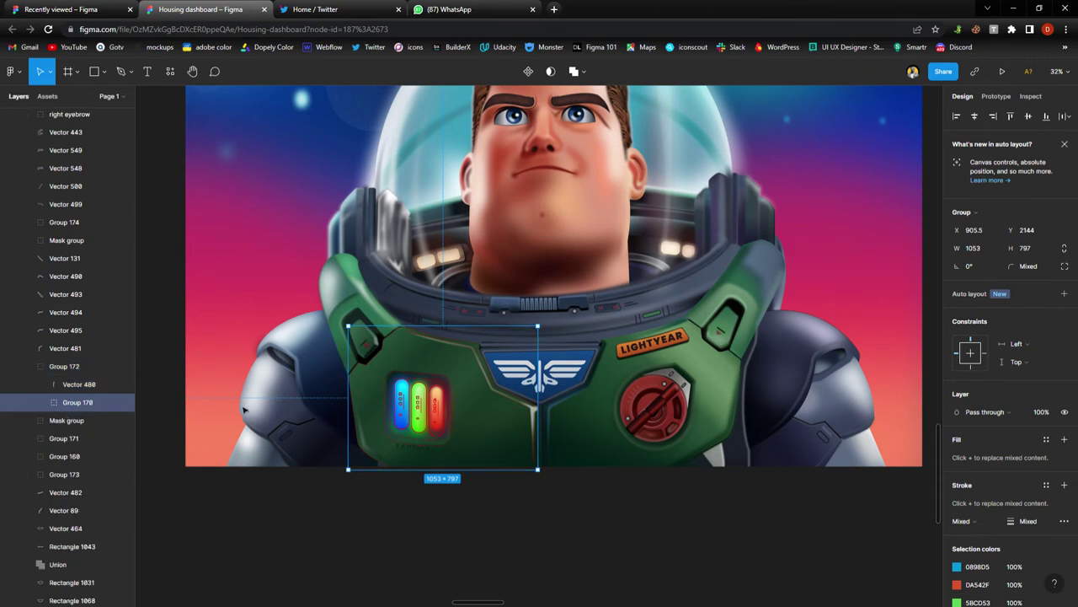
pyautogui.scroll(5, 368, 402)
pyautogui.scroll(-1, 370, 396)
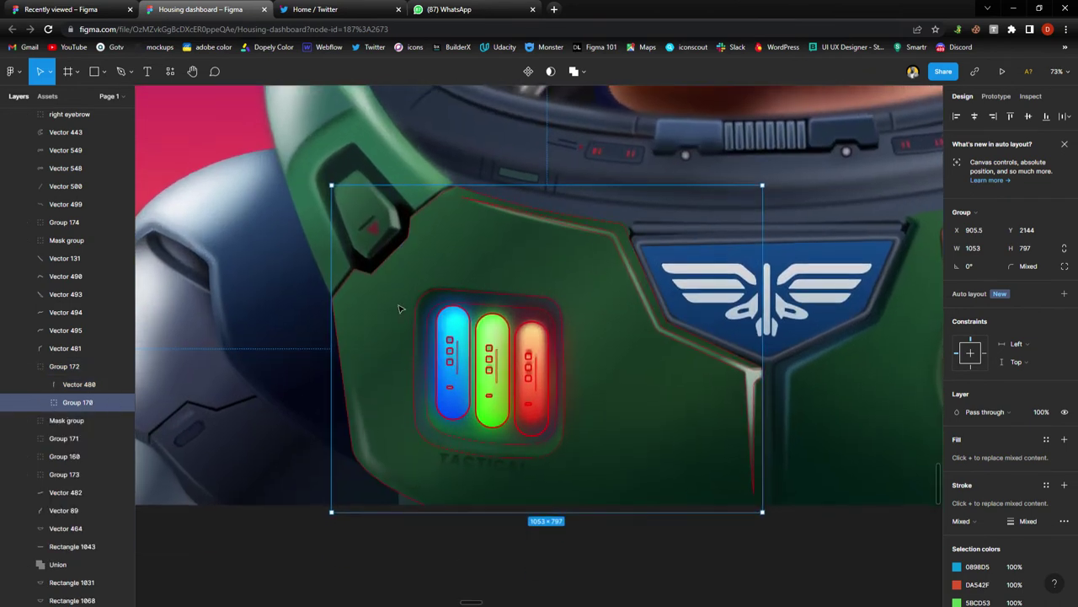
pyautogui.doubleClick(419, 343)
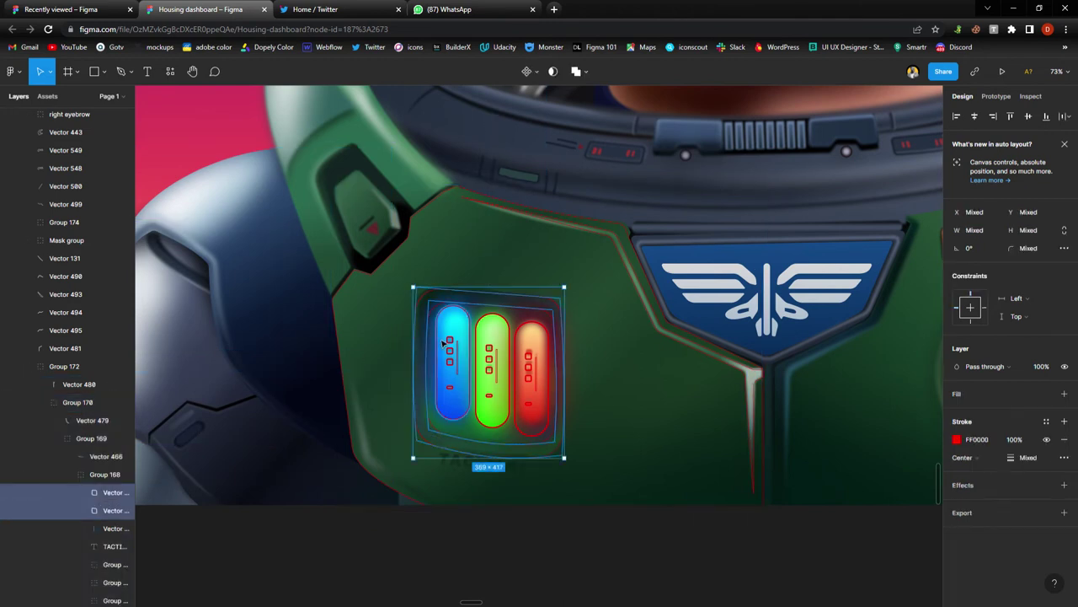
pyautogui.scroll(1, 451, 346)
pyautogui.scroll(5, 452, 345)
pyautogui.keyDown('shift'); pyautogui.click(470, 424); pyautogui.keyUp('shift')
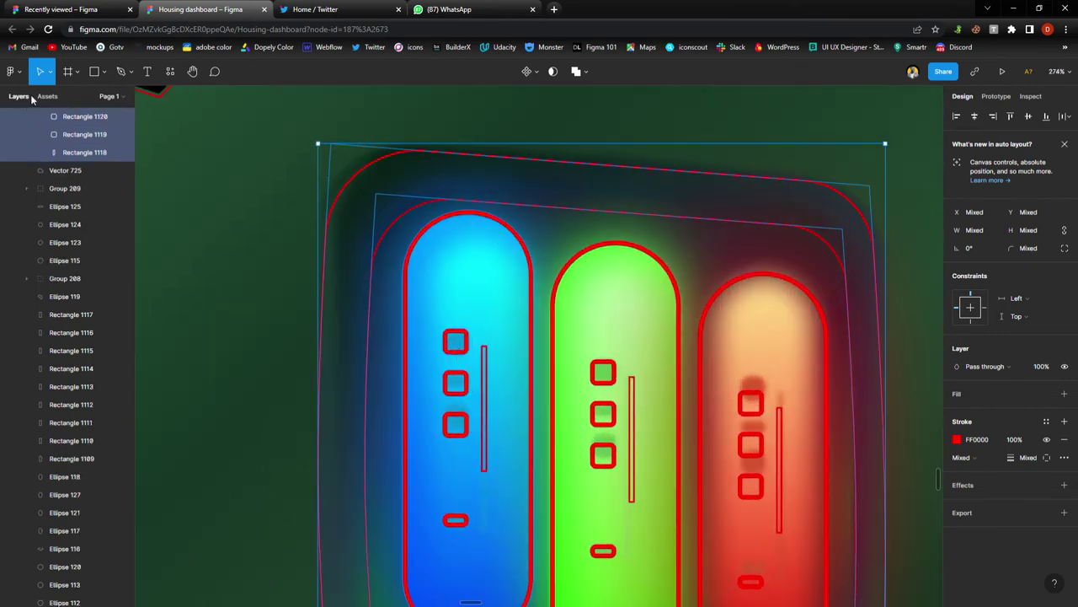
pyautogui.scroll(5, 83, 146)
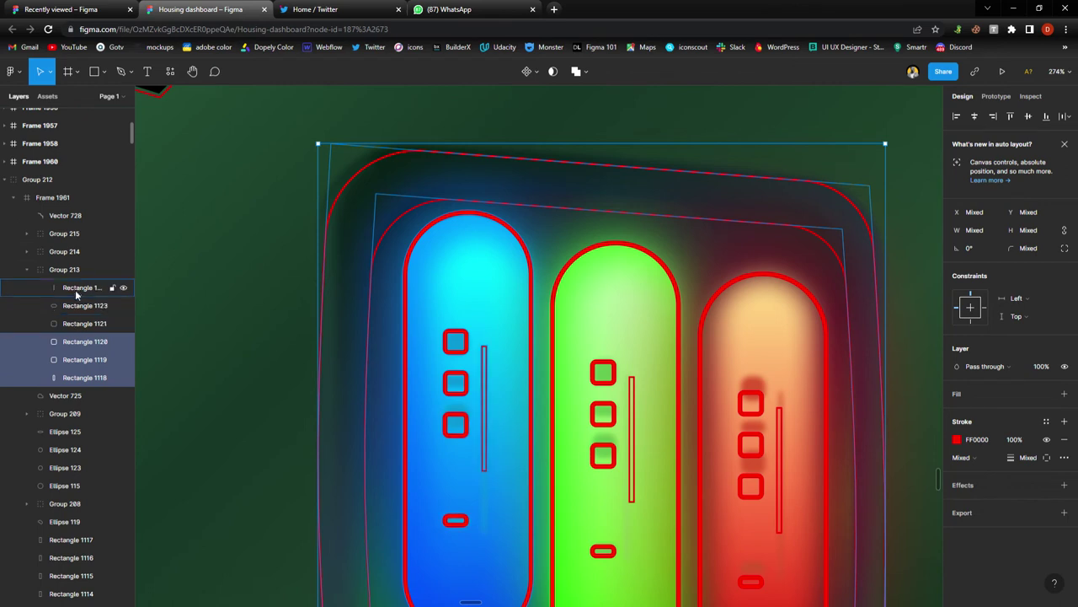
pyautogui.click(75, 287)
pyautogui.keyDown('shift'); pyautogui.click(75, 378); pyautogui.keyUp('shift')
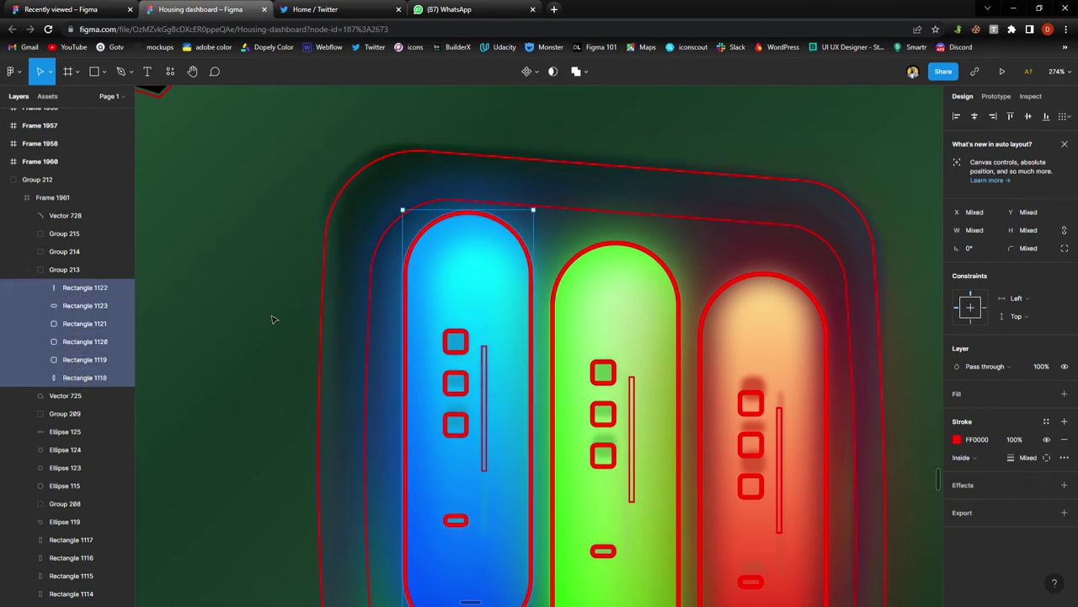
# Select pill Groups 215, 214 and 213 and drag them above Group 212.
pyautogui.click(27, 270)
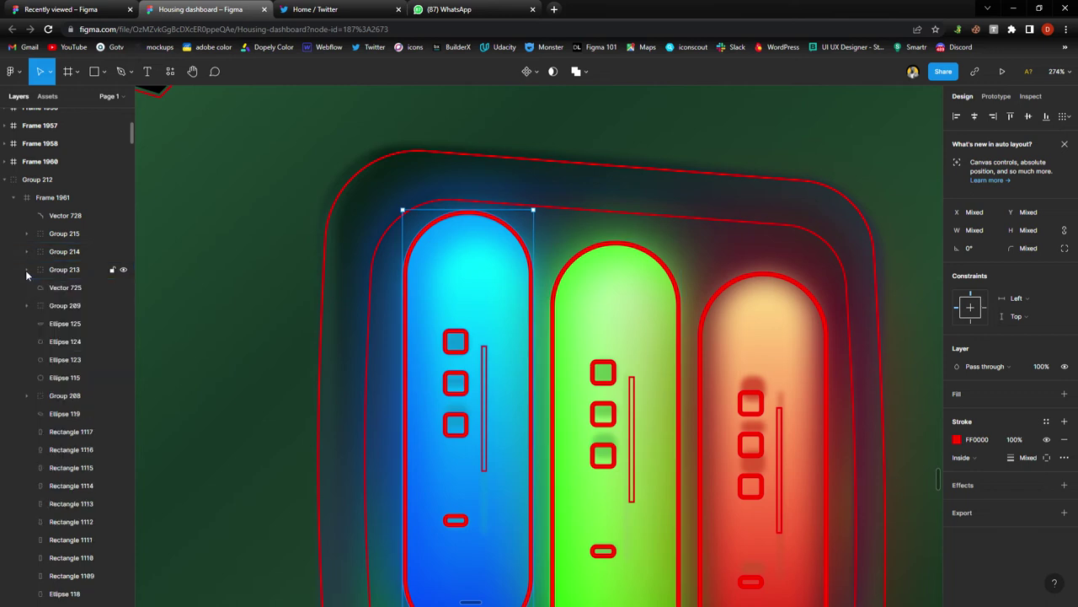
pyautogui.click(85, 251)
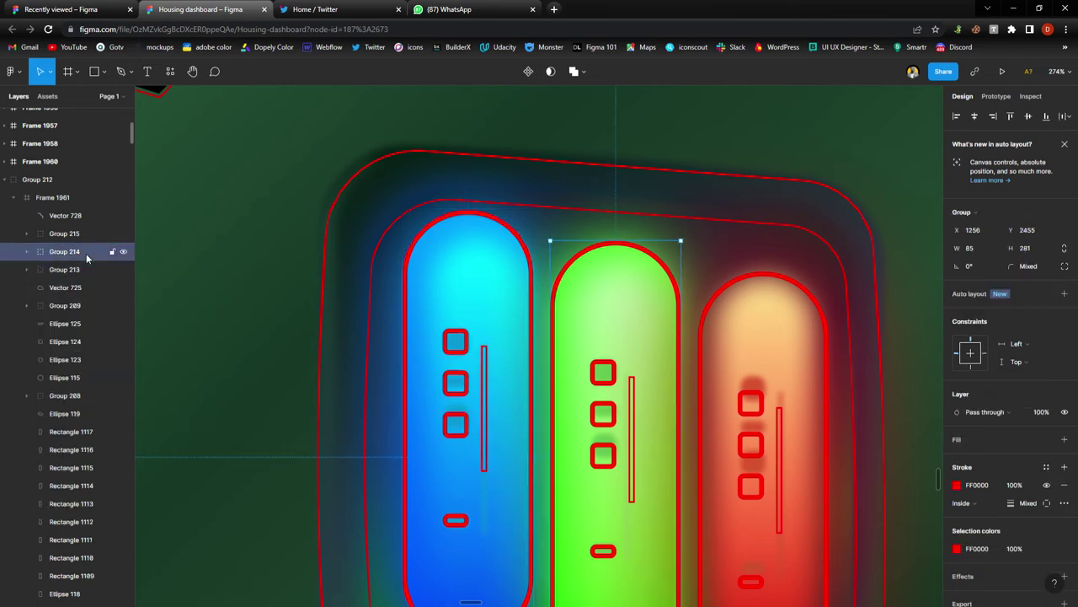
pyautogui.click(84, 234)
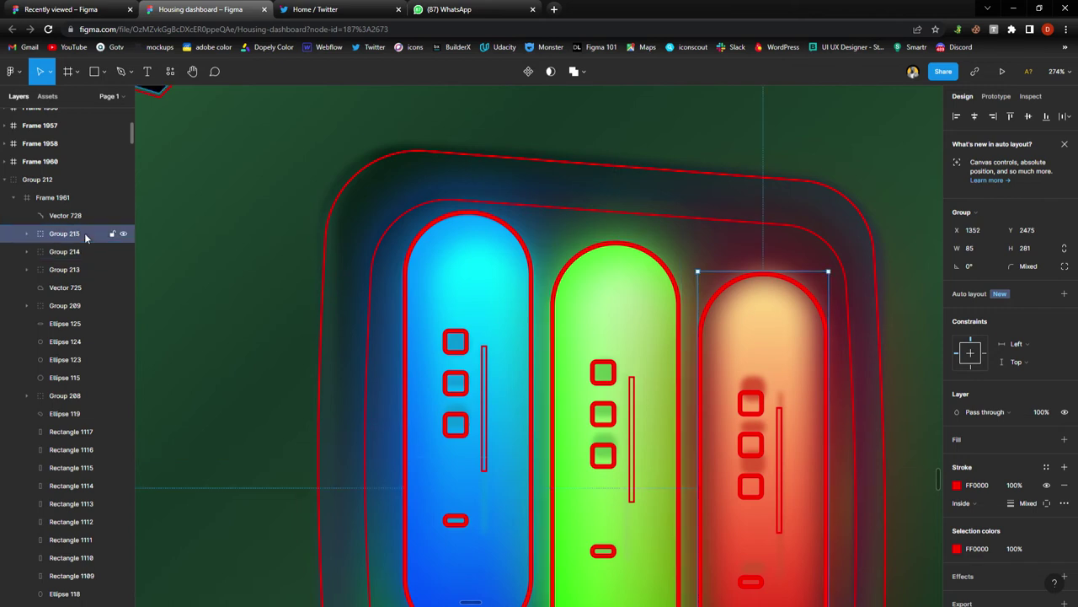
pyautogui.scroll(-3, 325, 317)
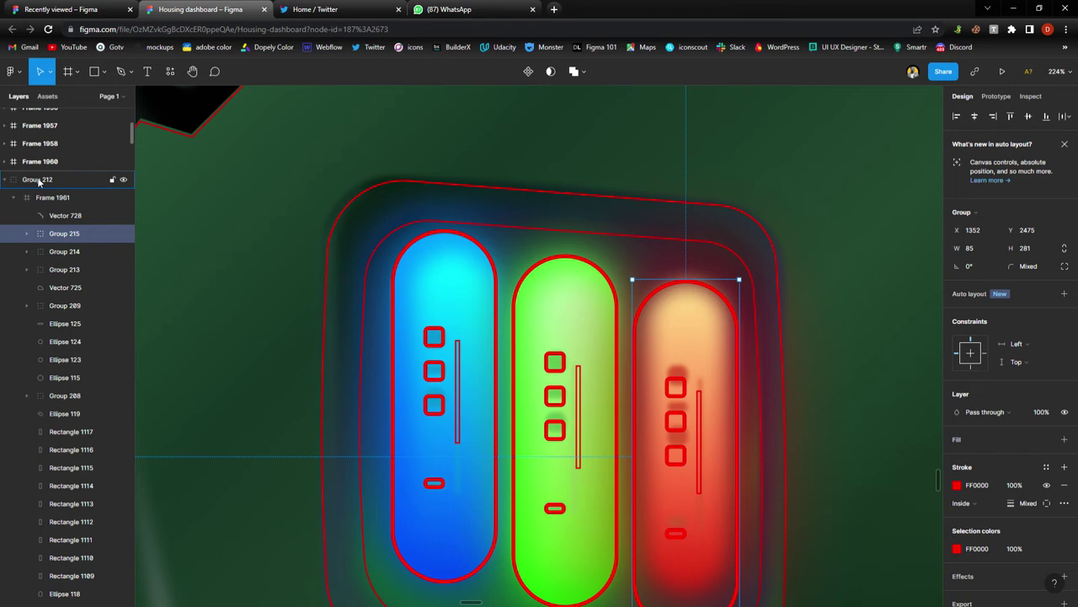
pyautogui.keyDown('shift'); pyautogui.click(74, 269); pyautogui.keyUp('shift')
pyautogui.moveTo(73, 236); pyautogui.dragTo(40, 165)
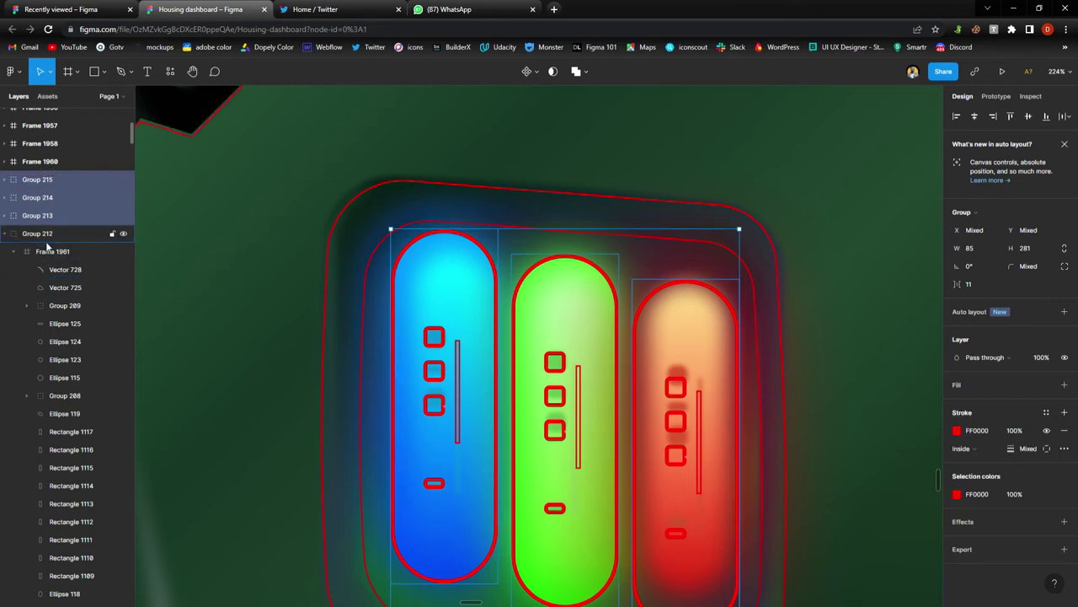
pyautogui.click(365, 312)
pyautogui.keyDown('ctrl'); pyautogui.click(370, 313); pyautogui.keyUp('ctrl')
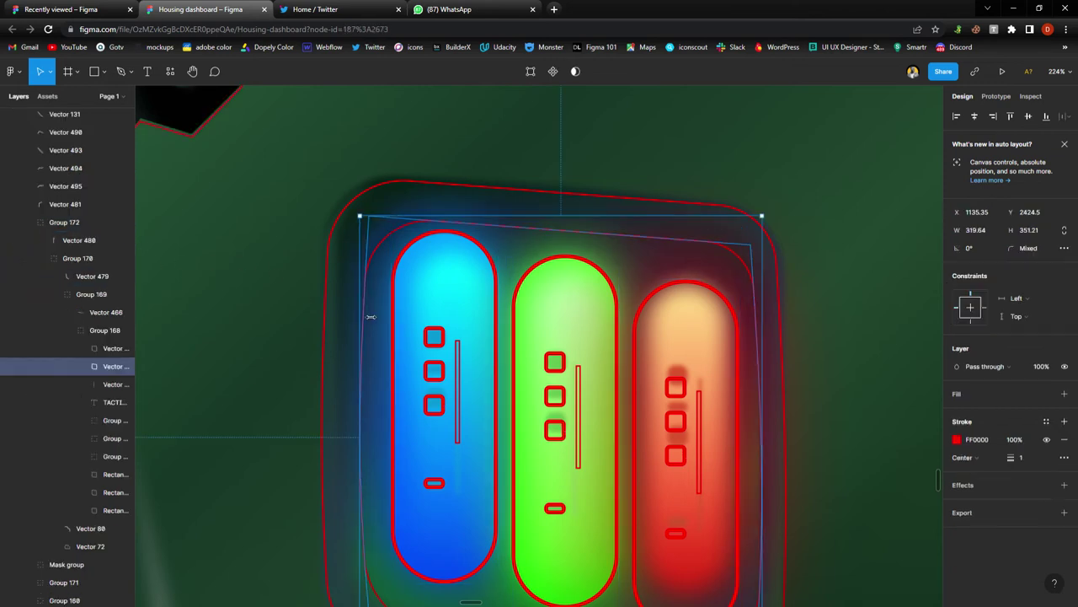
pyautogui.keyDown('shift'); pyautogui.click(325, 330); pyautogui.keyUp('shift')
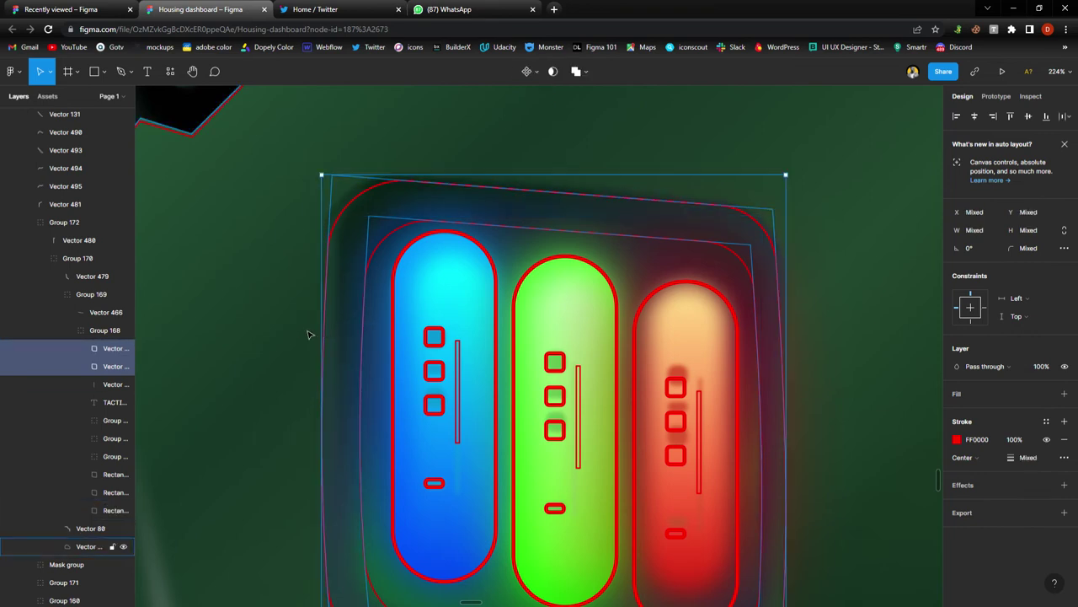
pyautogui.scroll(2, 108, 406)
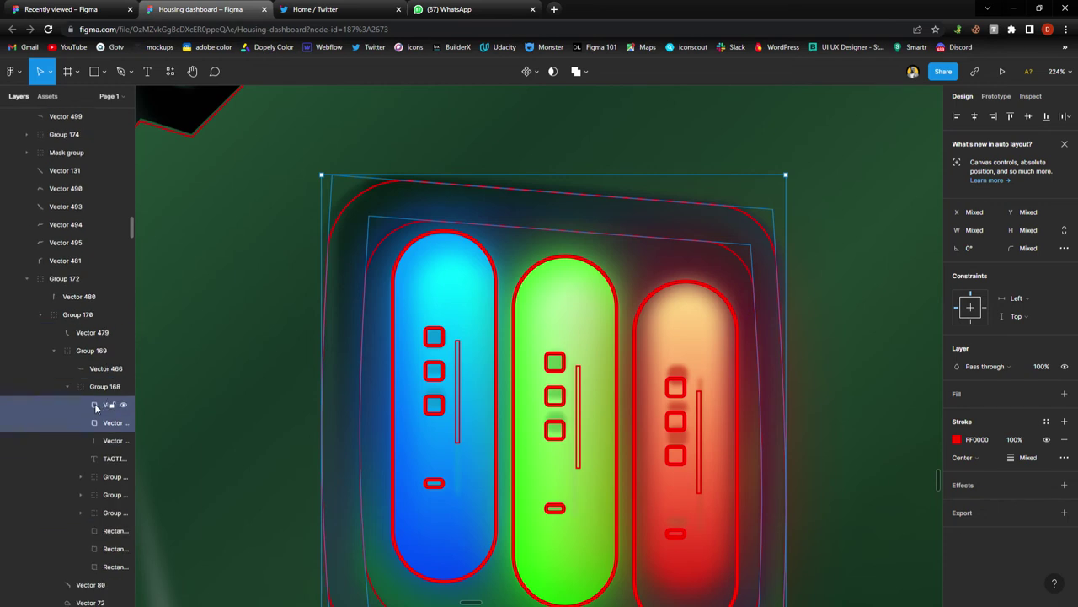
pyautogui.scroll(3, 41, 259)
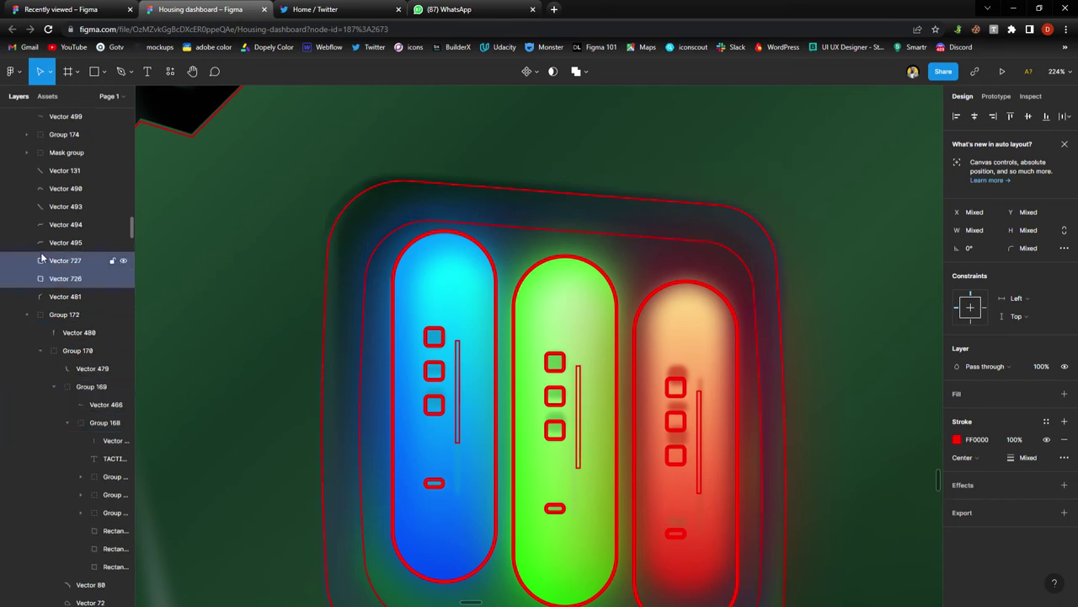
pyautogui.scroll(1, 41, 259)
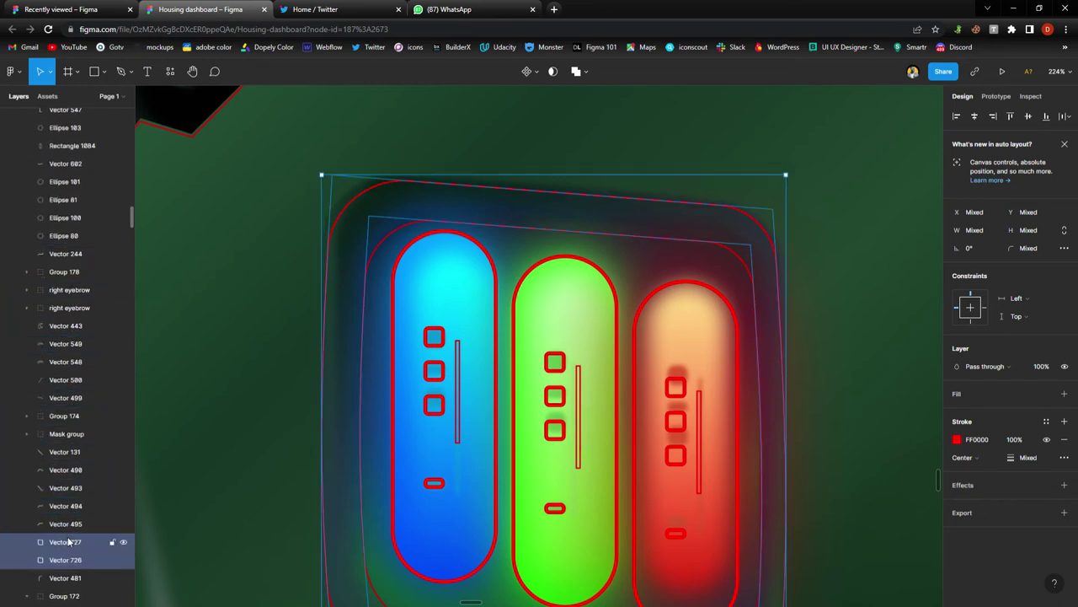
pyautogui.scroll(-10, 69, 542)
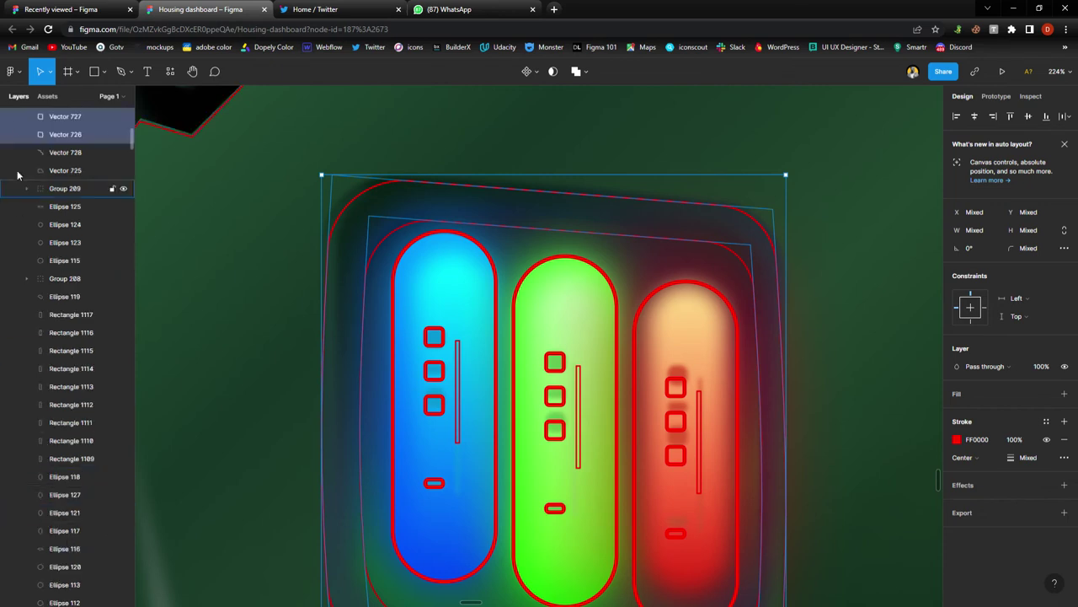
pyautogui.scroll(4, 14, 124)
pyautogui.scroll(4, 14, 124)
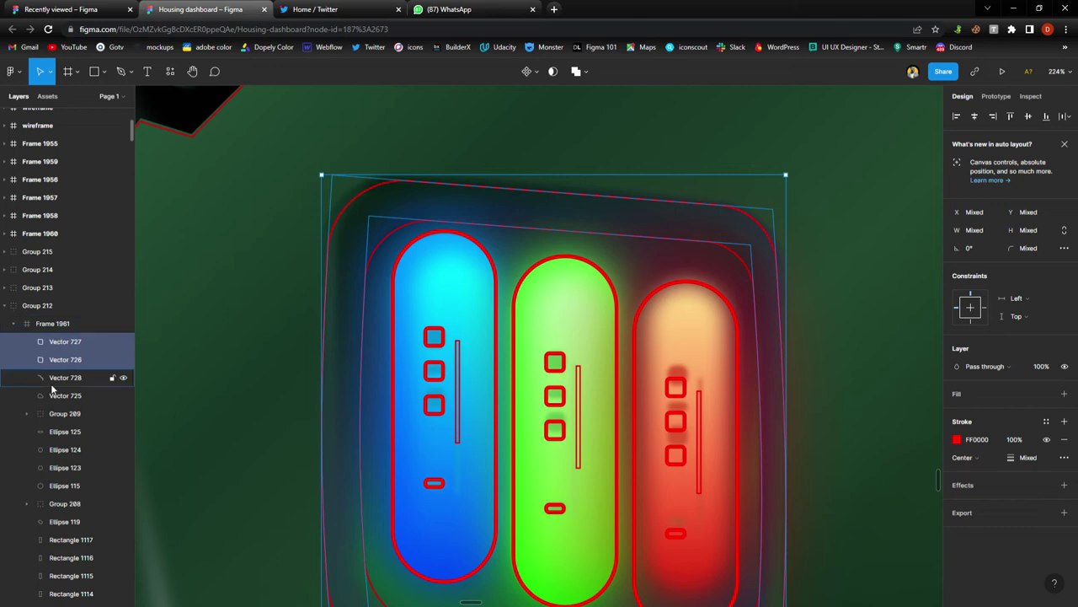
pyautogui.click(286, 270)
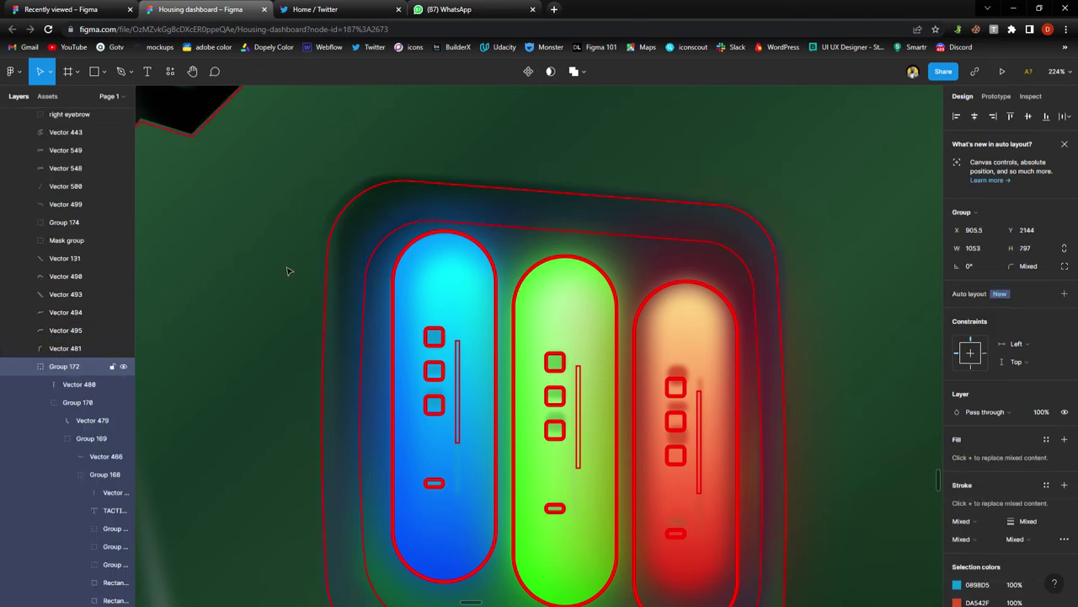
pyautogui.click(124, 367)
pyautogui.keyDown('ctrl'); pyautogui.scroll(-8, 404, 276); pyautogui.keyUp('ctrl')
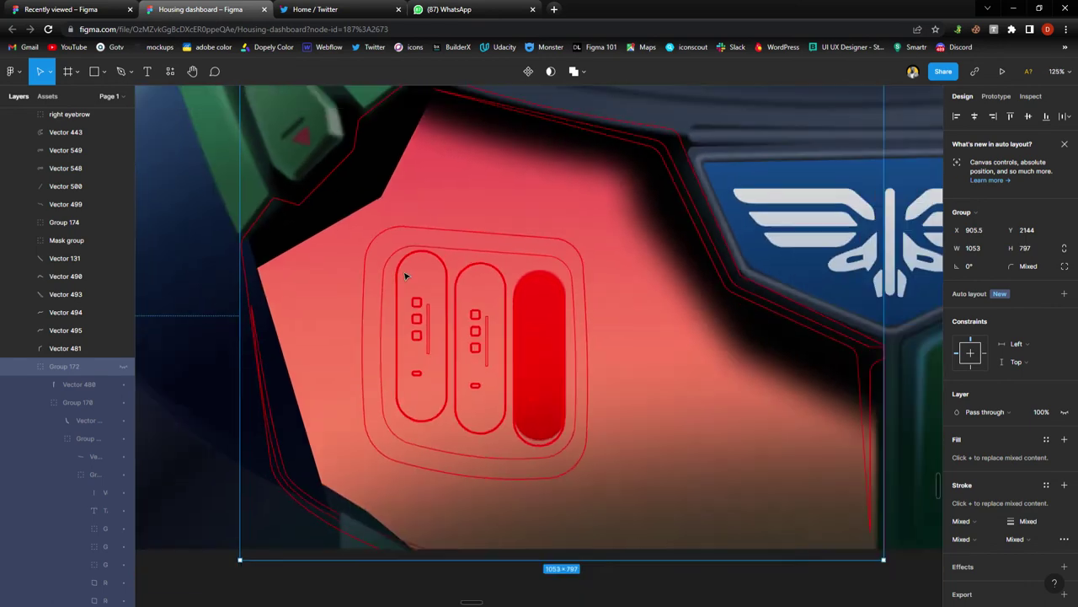
pyautogui.keyDown('ctrl'); pyautogui.scroll(2, 404, 276); pyautogui.keyUp('ctrl')
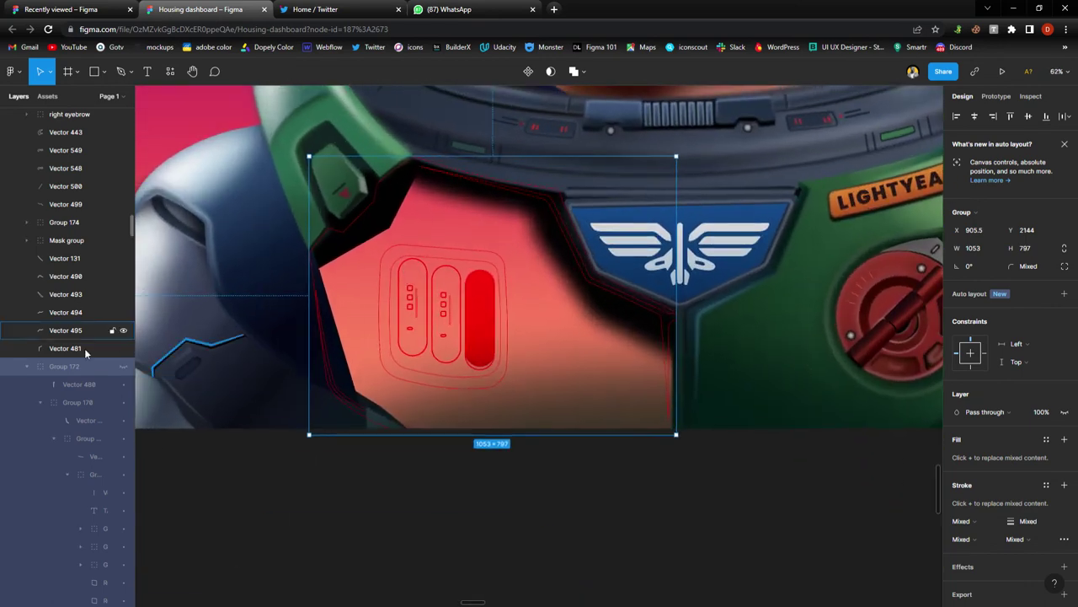
pyautogui.click(32, 367)
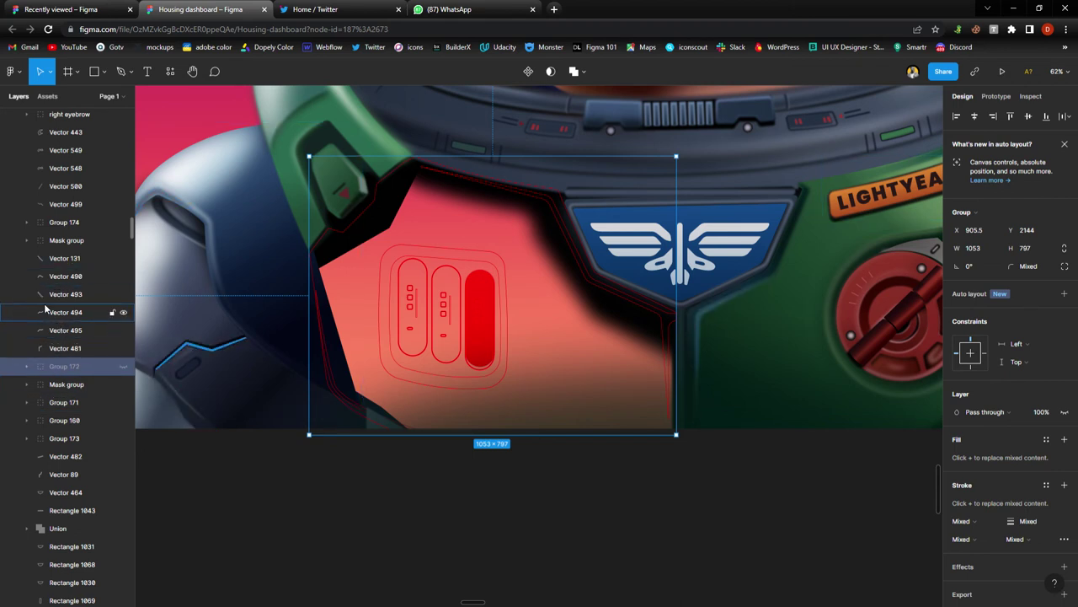
pyautogui.scroll(5, 55, 223)
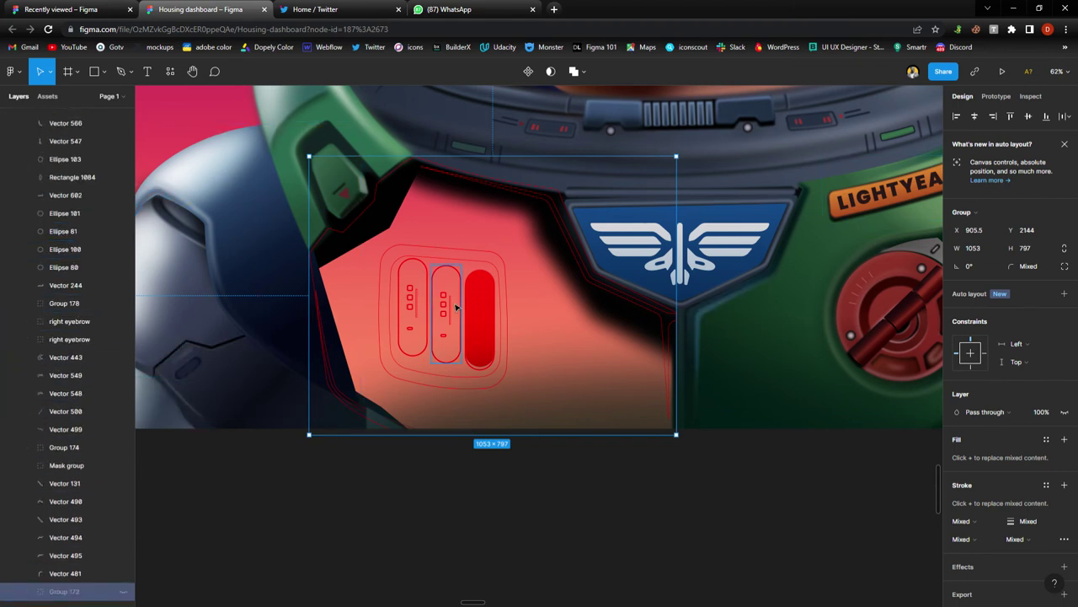
pyautogui.keyDown('ctrl'); pyautogui.scroll(1, 459, 308); pyautogui.keyUp('ctrl')
pyautogui.keyDown('ctrl'); pyautogui.scroll(3, 459, 307); pyautogui.keyUp('ctrl')
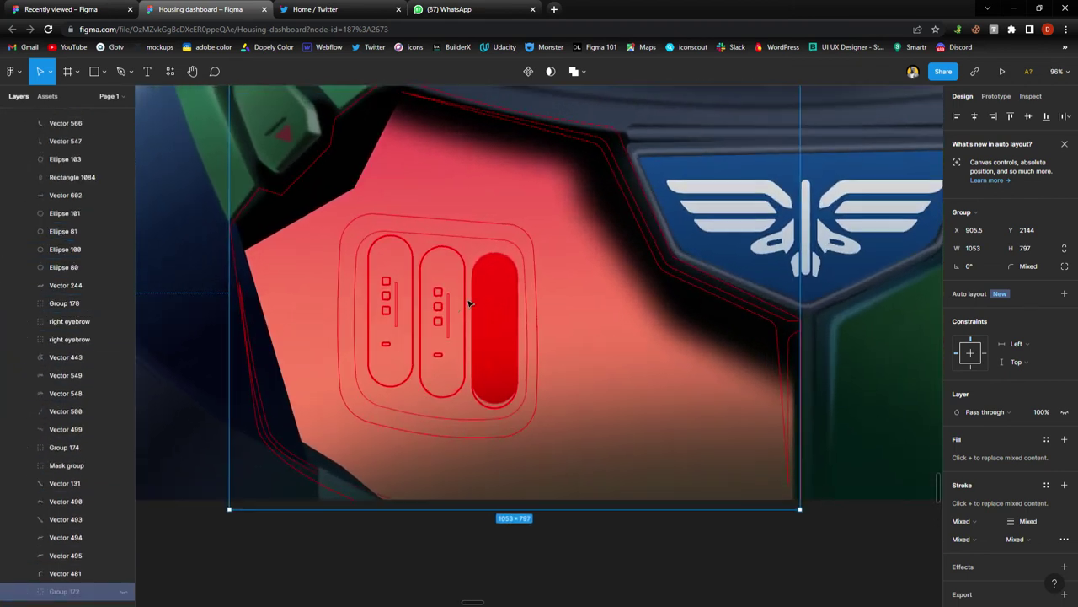
pyautogui.keyDown('ctrl'); pyautogui.scroll(-5, 447, 282); pyautogui.keyUp('ctrl')
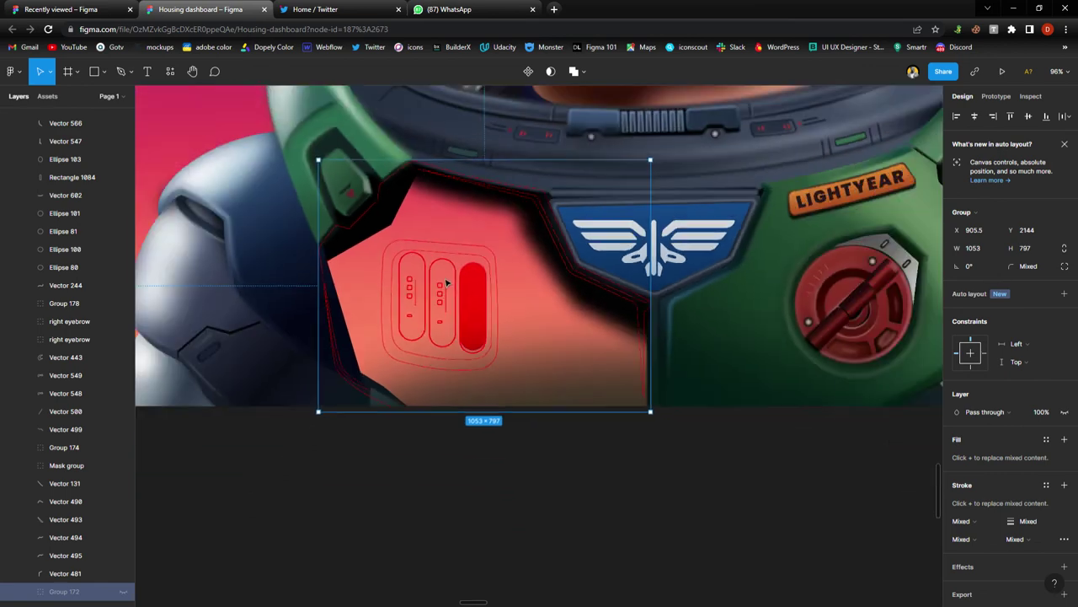
pyautogui.keyDown('ctrl'); pyautogui.scroll(2, 531, 277); pyautogui.keyUp('ctrl')
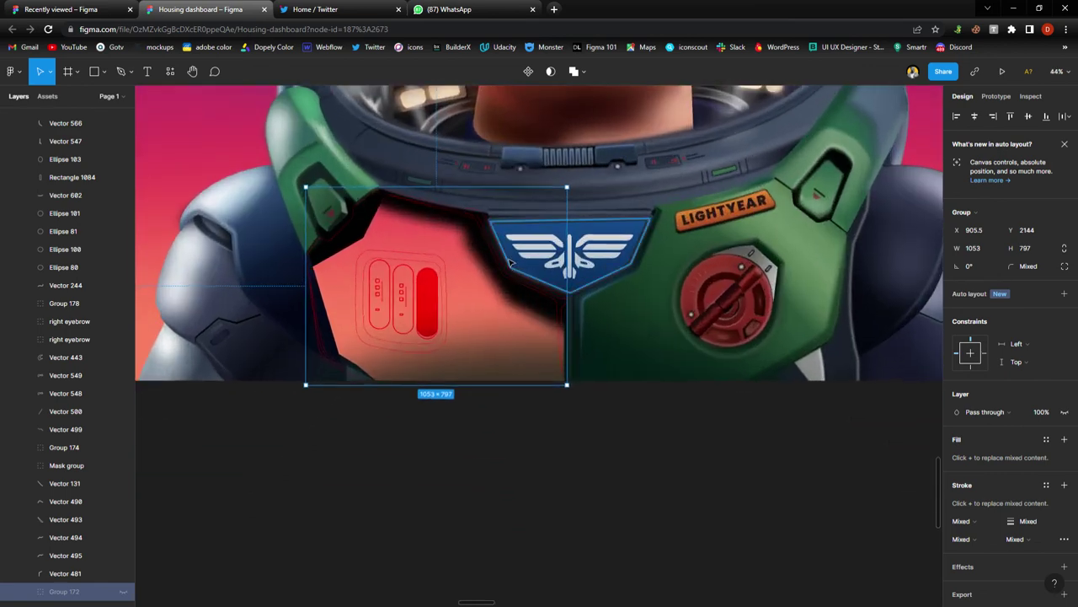
pyautogui.doubleClick(498, 247)
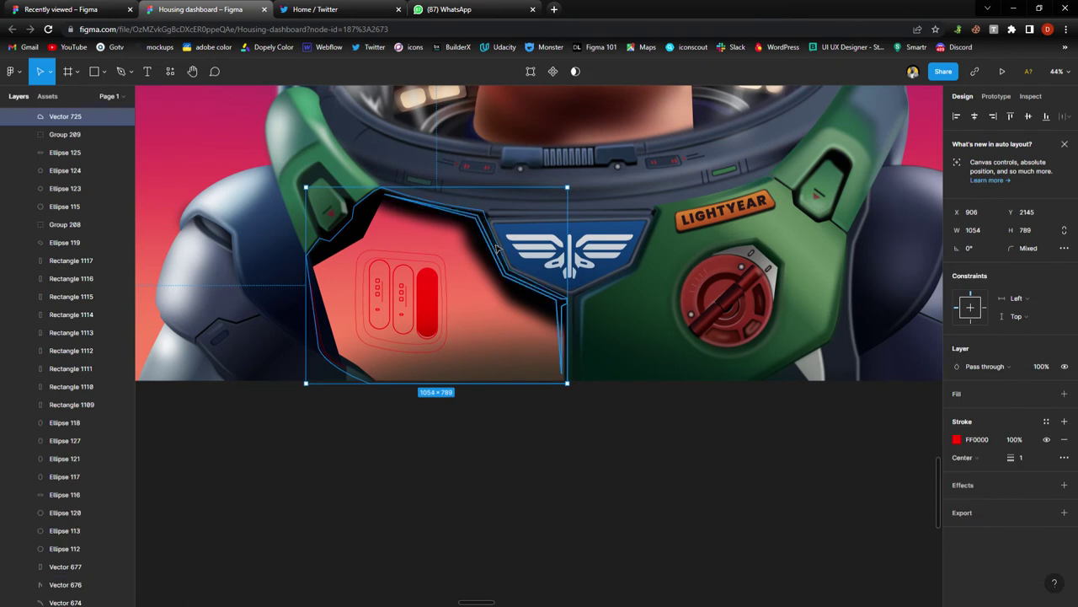
# Select Vectors 725–728, Group 209 and Groups 213–215, undo stray nudges, and group them with Ctrl+G.
pyautogui.keyDown('shift'); pyautogui.click(442, 275); pyautogui.keyUp('shift')
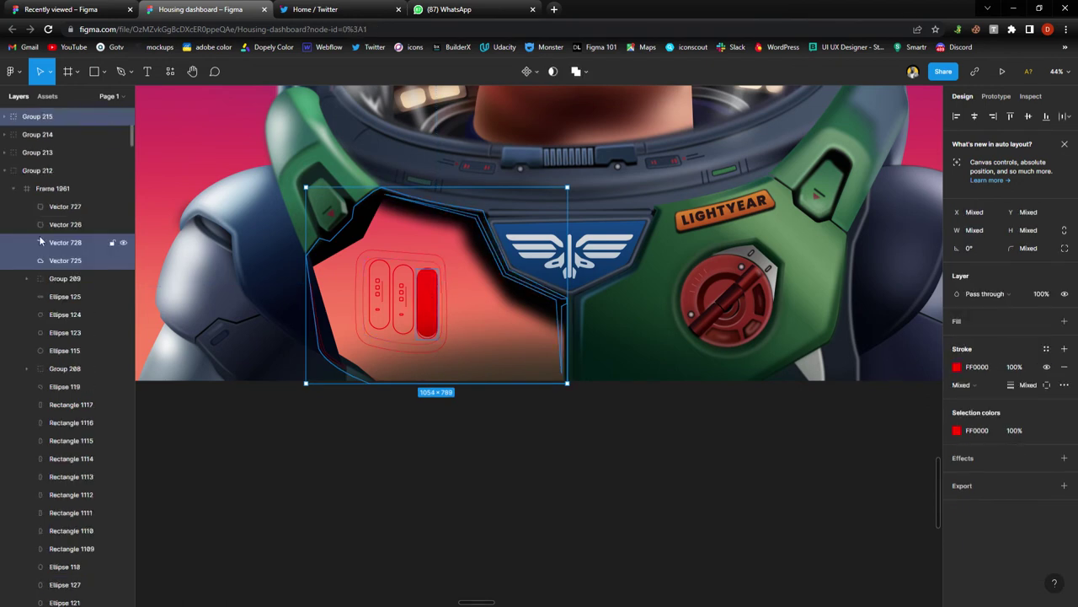
pyautogui.keyDown('shift'); pyautogui.click(51, 225); pyautogui.keyUp('shift')
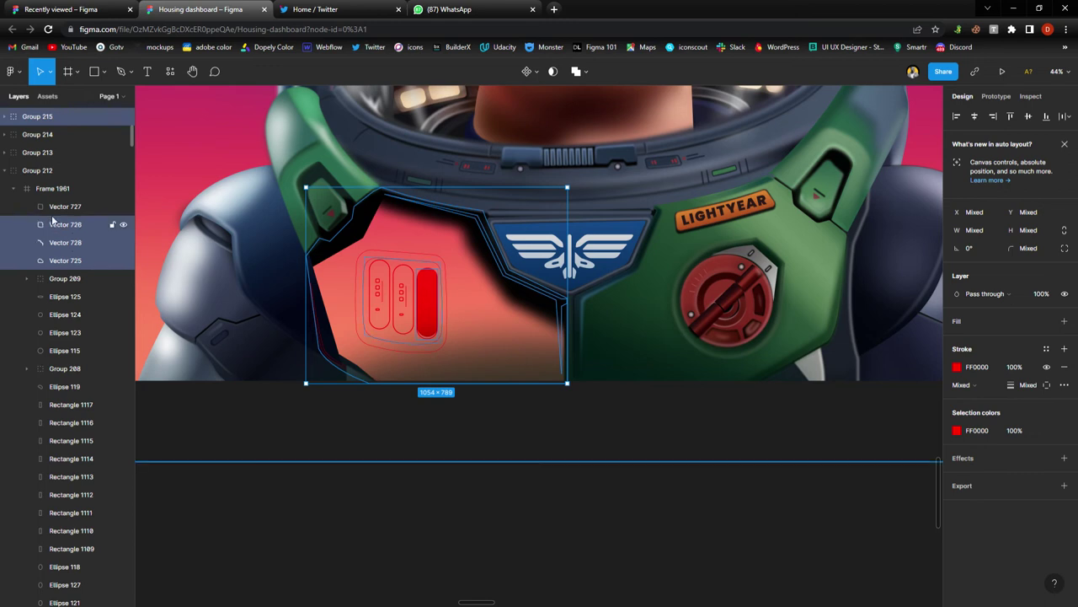
pyautogui.keyDown('shift'); pyautogui.click(54, 206); pyautogui.keyUp('shift')
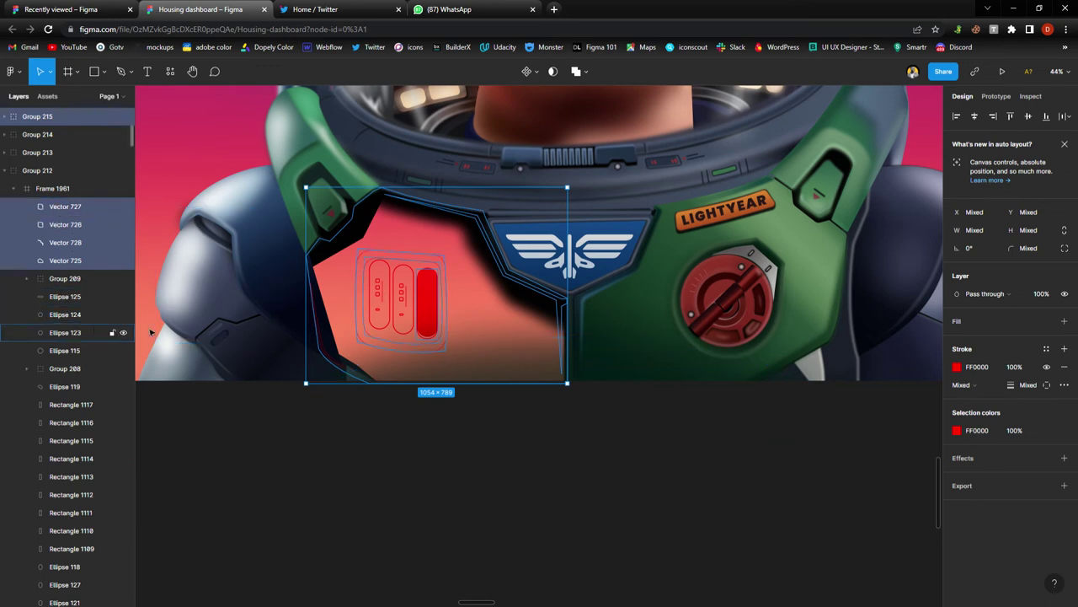
pyautogui.moveTo(401, 291)
pyautogui.mouseDown()
pyautogui.moveTo(439, 292)
pyautogui.moveTo(406, 292)
pyautogui.mouseUp()
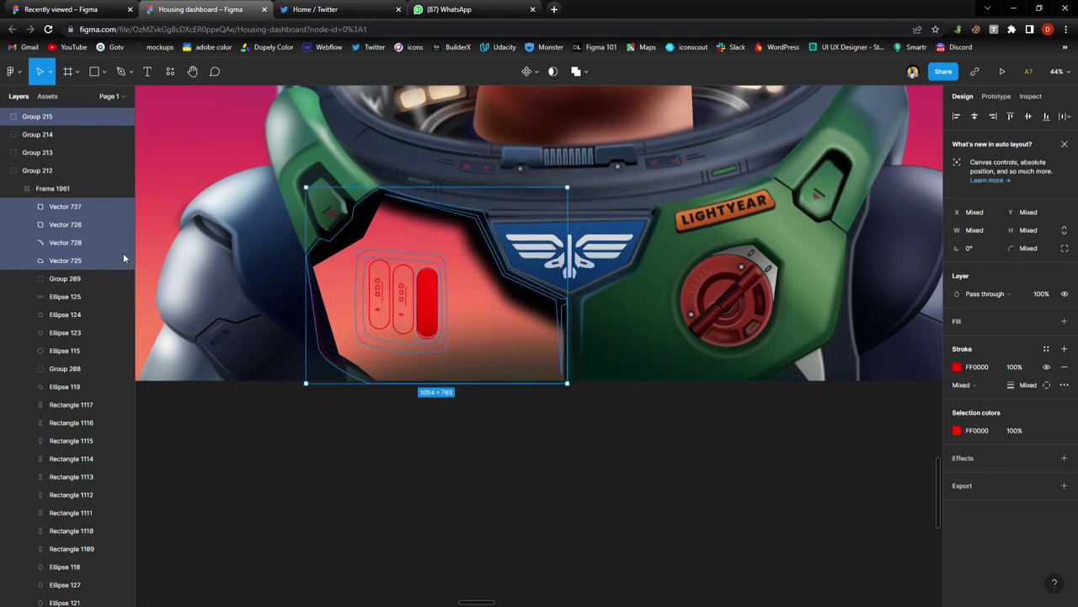
pyautogui.keyDown('shift'); pyautogui.click(67, 278); pyautogui.keyUp('shift')
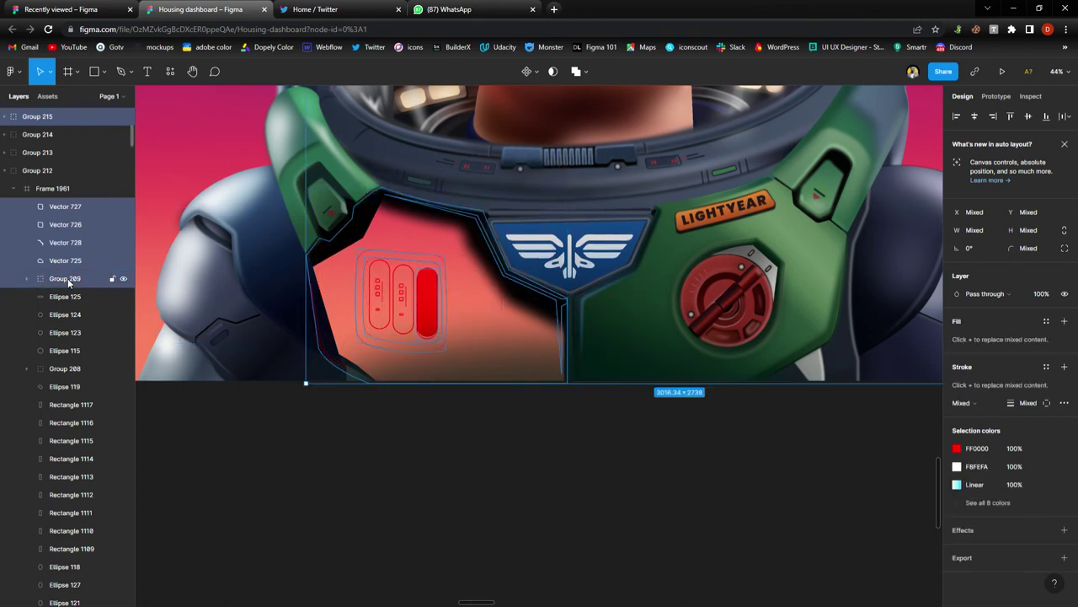
pyautogui.hotkey('ctrl', 'z')
pyautogui.hotkey('shift', 'Left')
pyautogui.hotkey('shift', 'Left')
pyautogui.hotkey('ctrl', 'z')
pyautogui.scroll(2, 61, 216)
pyautogui.scroll(2, 61, 223)
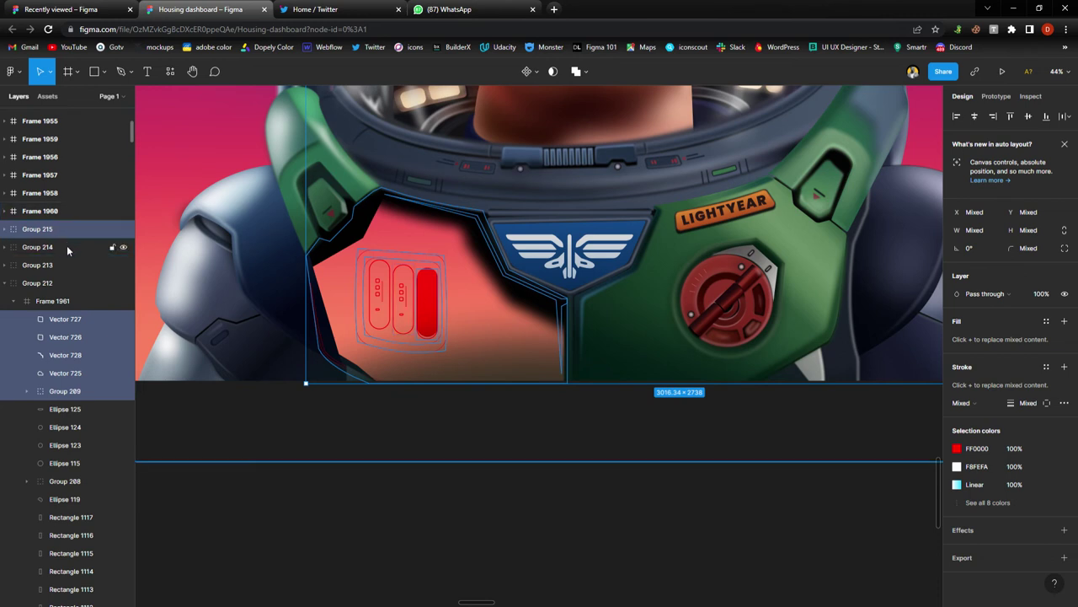
pyautogui.keyDown('shift'); pyautogui.click(94, 266); pyautogui.keyUp('shift')
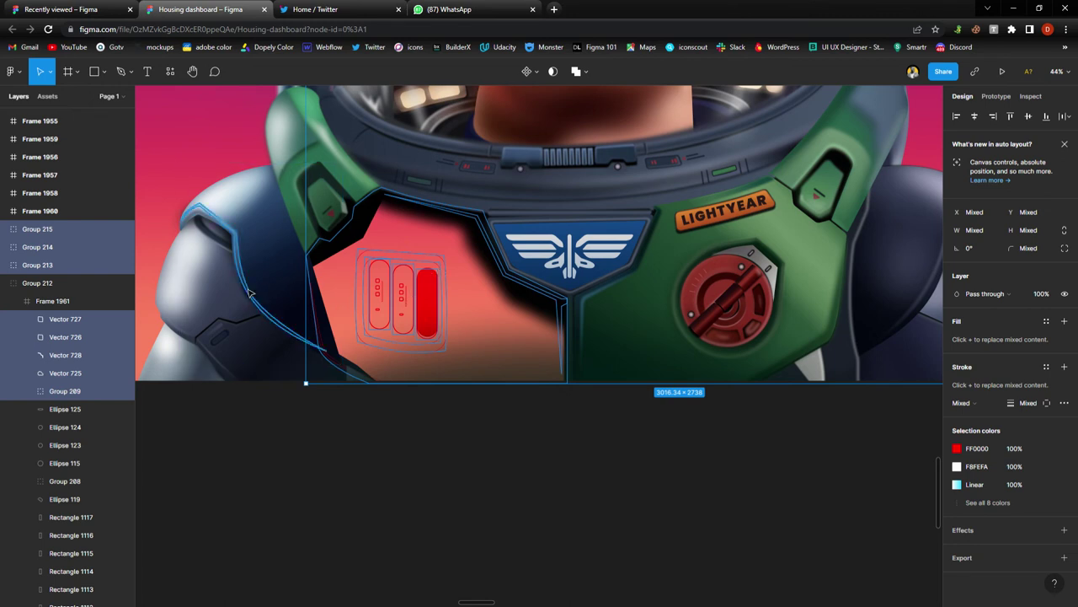
pyautogui.hotkey('ctrl', 'g')
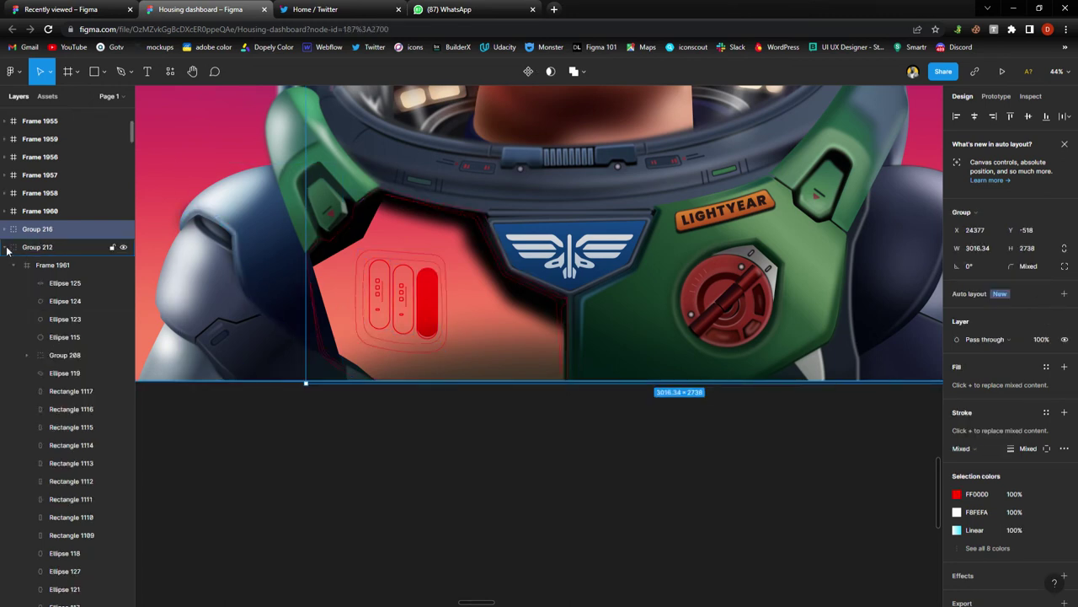
# Hide Group 212's full-colour artwork to check the outlines, then show it again.
pyautogui.click(65, 247)
pyautogui.click(123, 247)
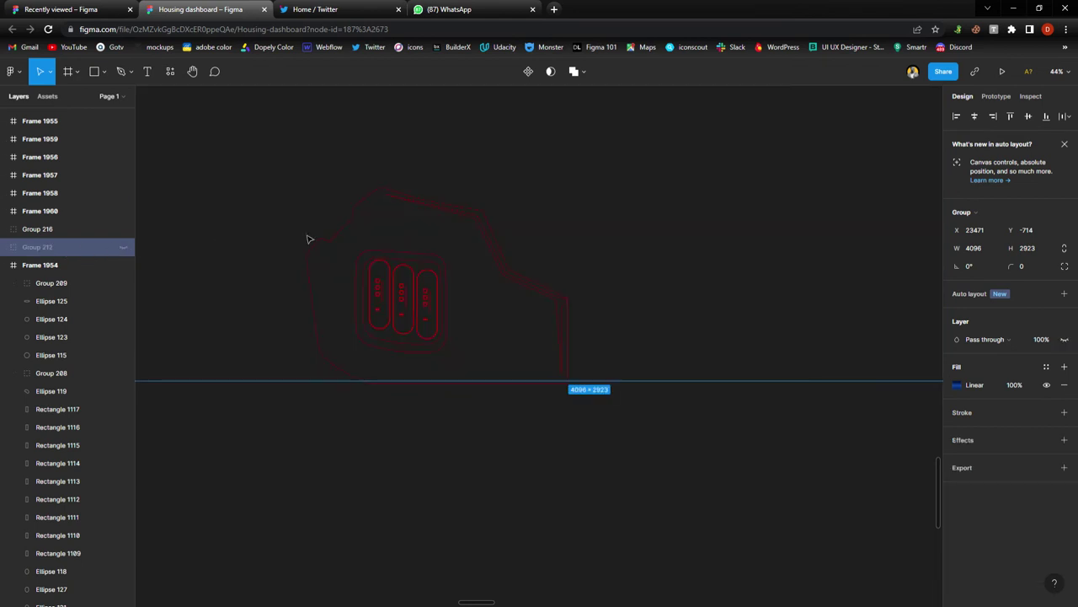
pyautogui.hotkey('shift', '2')
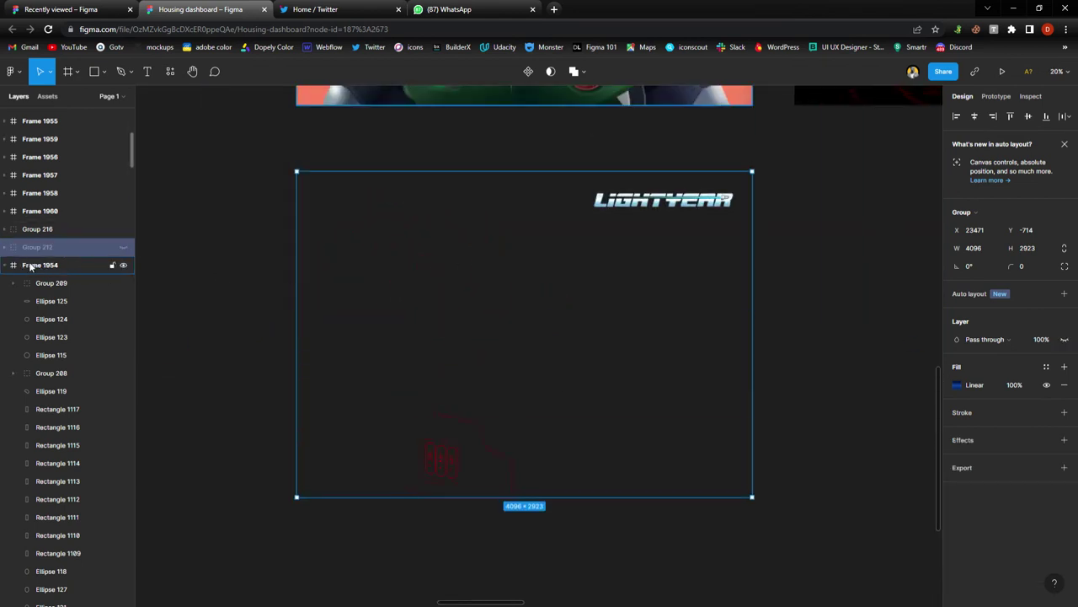
pyautogui.click(123, 247)
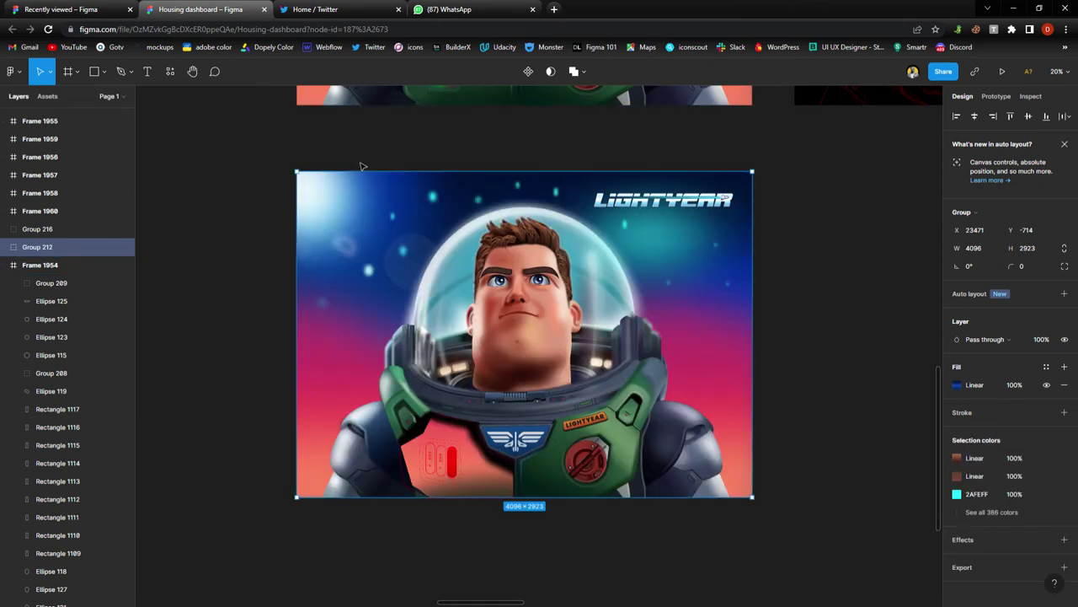
# Move wireframe Group 216 out of Frame 1961 and away from the poster.
pyautogui.click(4, 248)
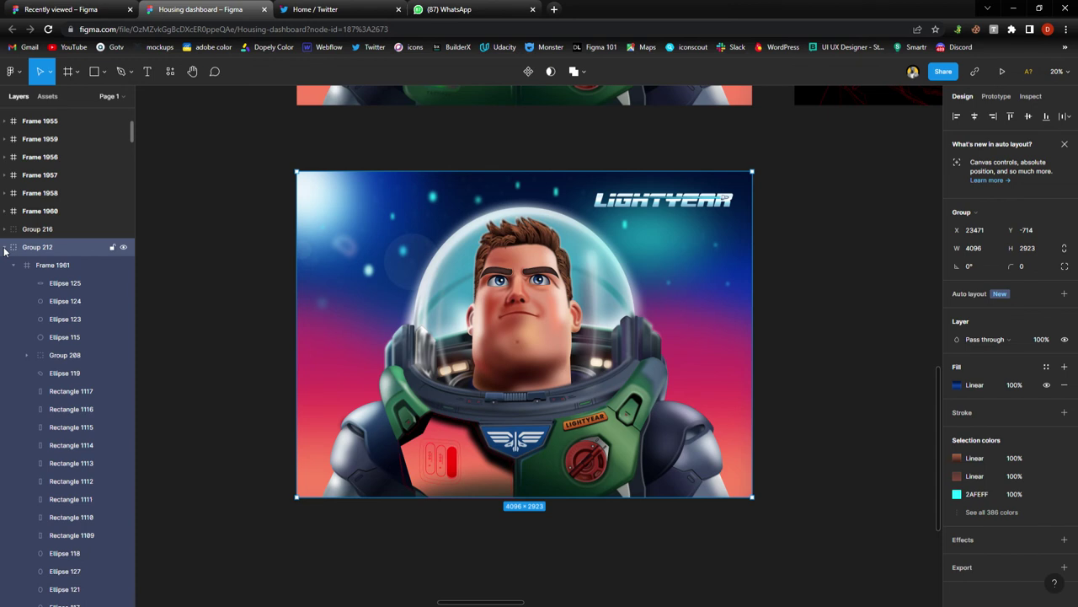
pyautogui.click(57, 264)
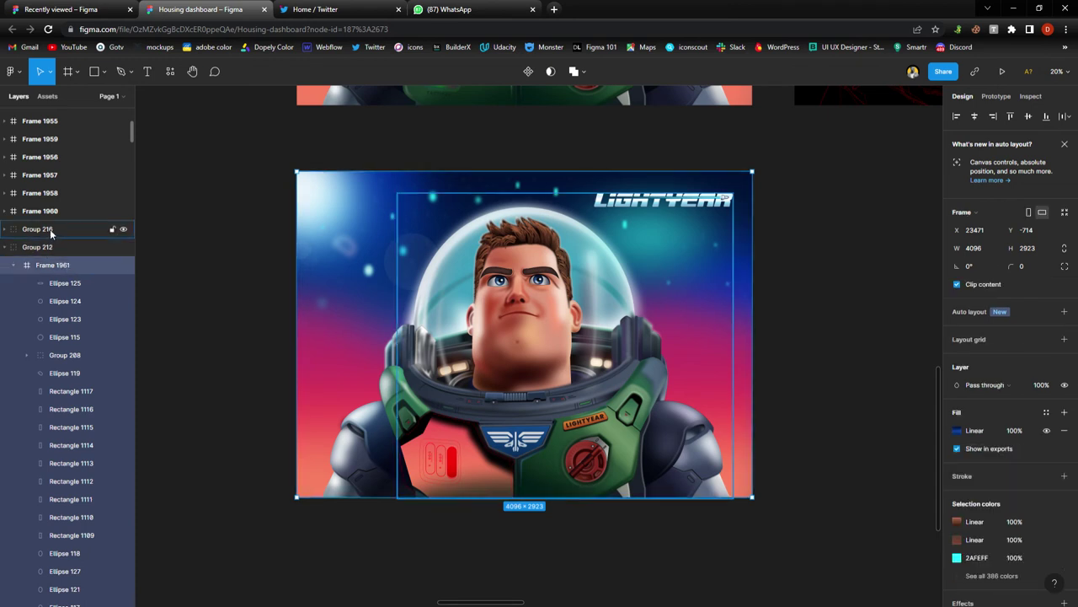
pyautogui.click(50, 230)
pyautogui.moveTo(52, 227); pyautogui.dragTo(60, 269)
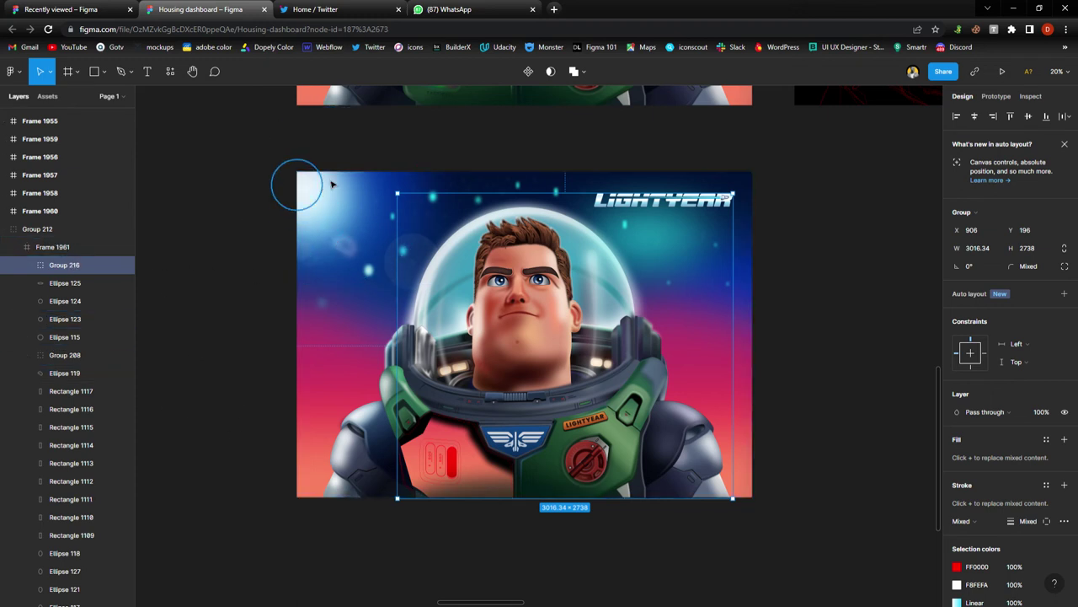
pyautogui.moveTo(429, 462); pyautogui.dragTo(175, 413)
# Shift the full-colour poster about 380 px right and draw a new frame to its left.
pyautogui.click(514, 397)
pyautogui.moveTo(396, 316); pyautogui.dragTo(830, 324)
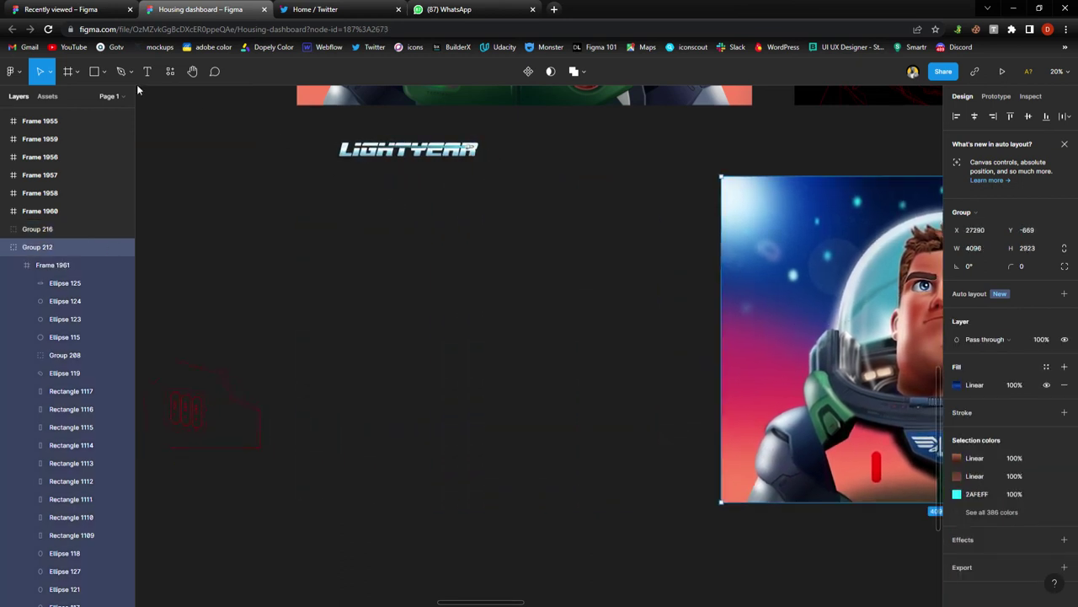
pyautogui.click(64, 71)
pyautogui.moveTo(197, 163); pyautogui.dragTo(624, 466)
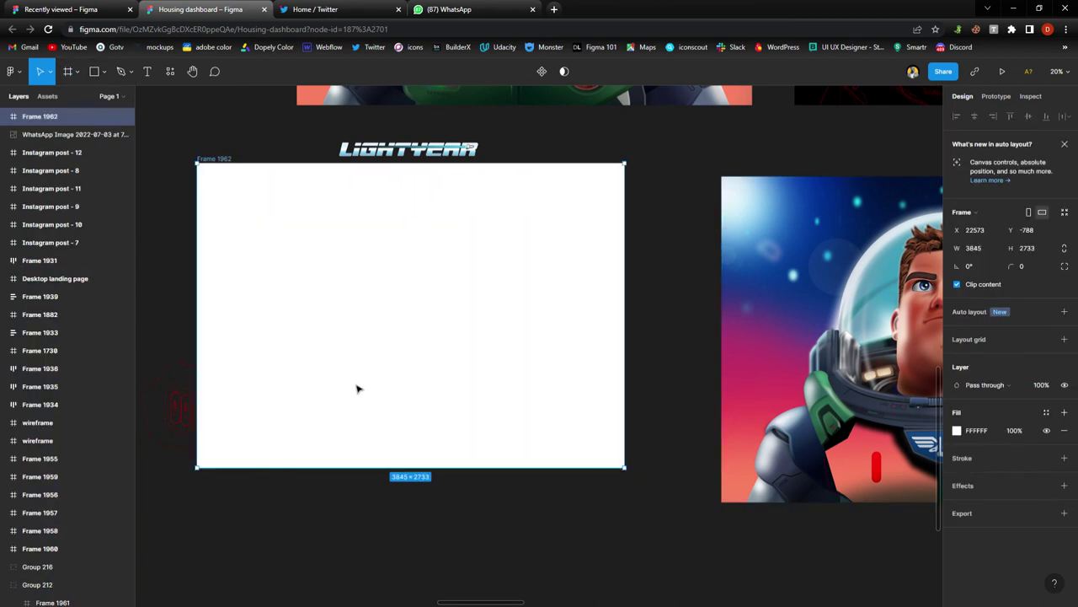
# Place the red wireframe Group 216 inside the new Frame 1962.
pyautogui.click(174, 373)
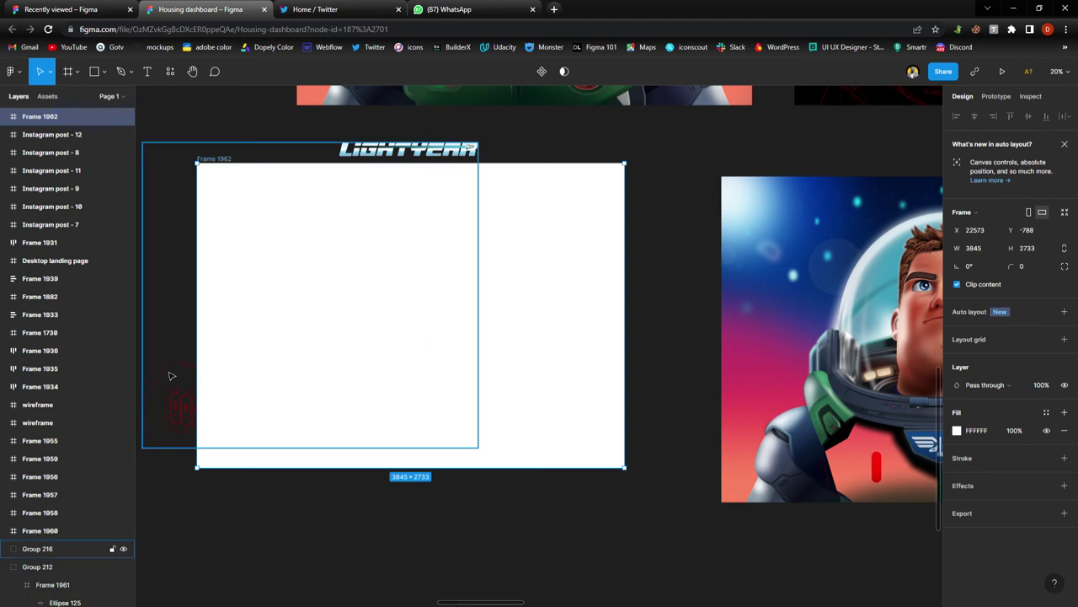
pyautogui.moveTo(173, 373)
pyautogui.mouseDown()
pyautogui.moveTo(374, 385)
pyautogui.moveTo(370, 303)
pyautogui.moveTo(385, 281)
pyautogui.mouseUp()
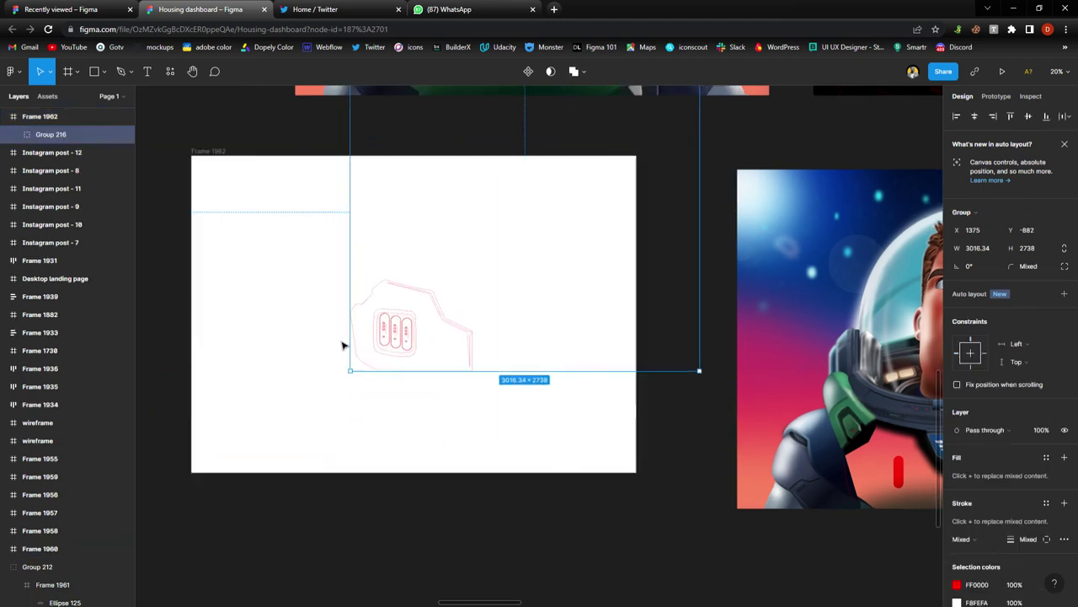
pyautogui.scroll(8, 343, 342)
pyautogui.scroll(-4, 343, 344)
pyautogui.scroll(-4, 344, 345)
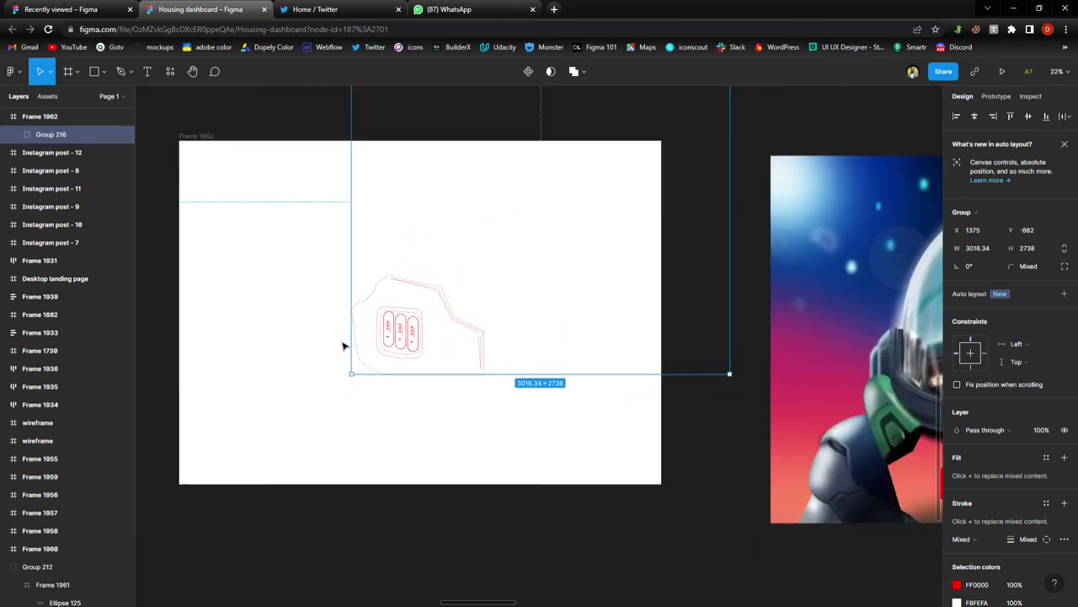
pyautogui.click(367, 340)
pyautogui.scroll(2, 416, 345)
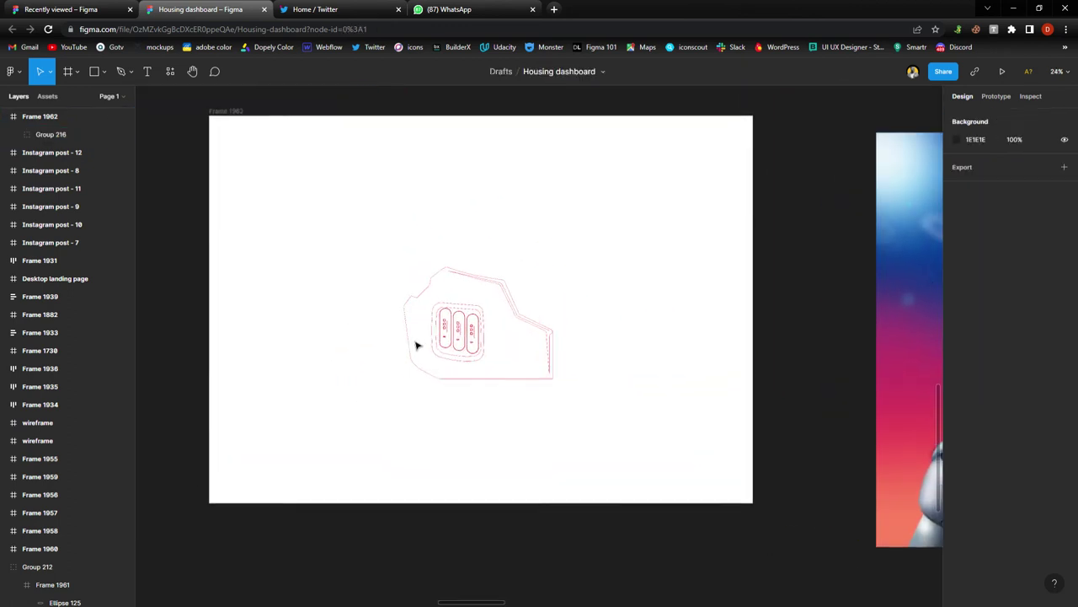
pyautogui.scroll(2, 416, 345)
pyautogui.hscroll(-3, 416, 345)
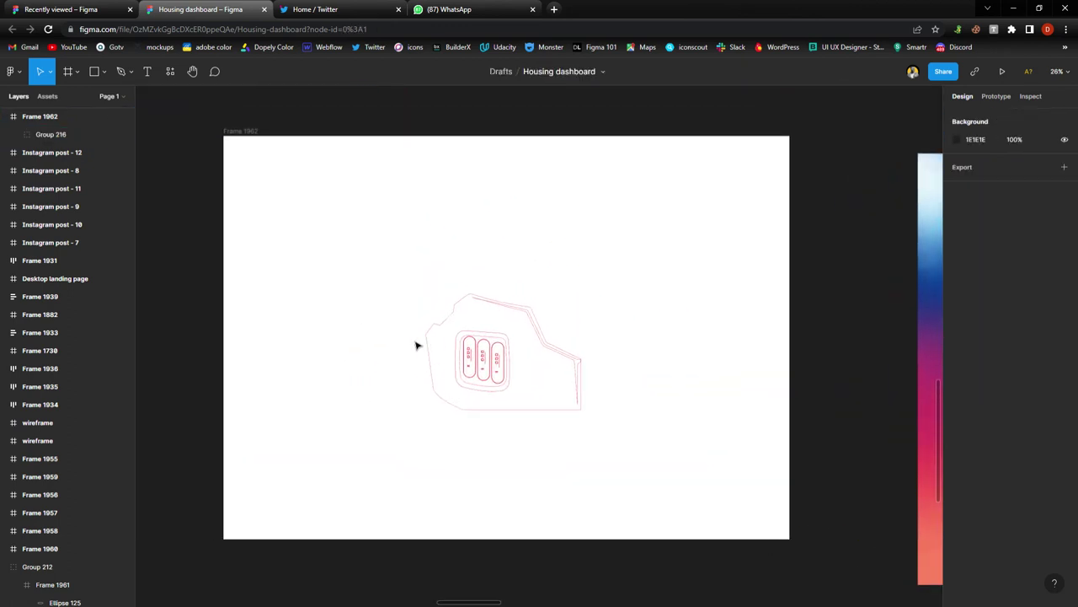
pyautogui.scroll(2, 416, 344)
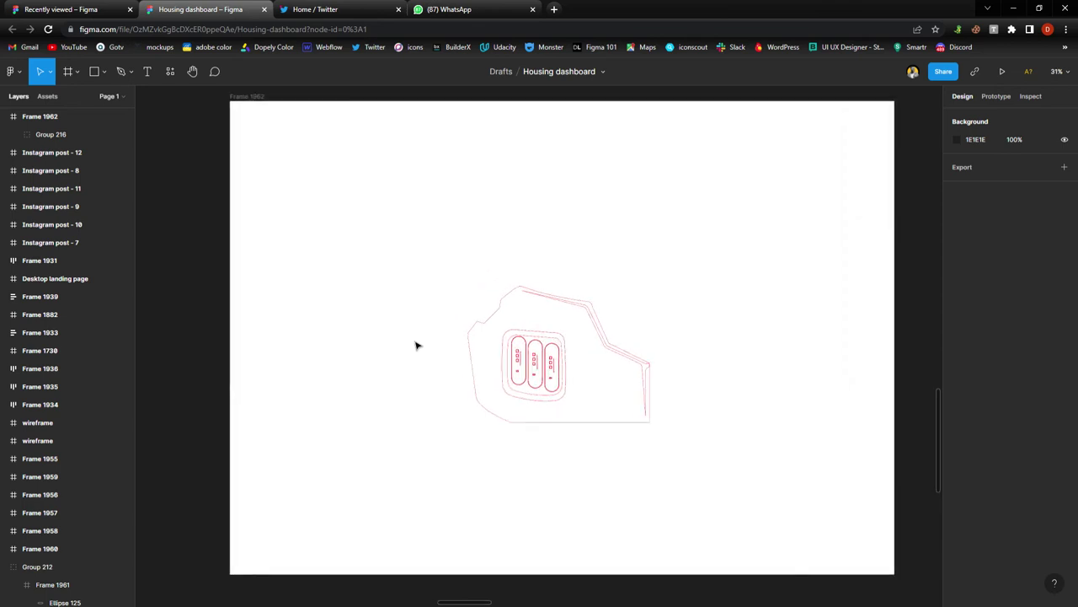
pyautogui.hscroll(2, 416, 344)
# Select Frame 1962 and bring up its fill colour settings.
pyautogui.click(710, 324)
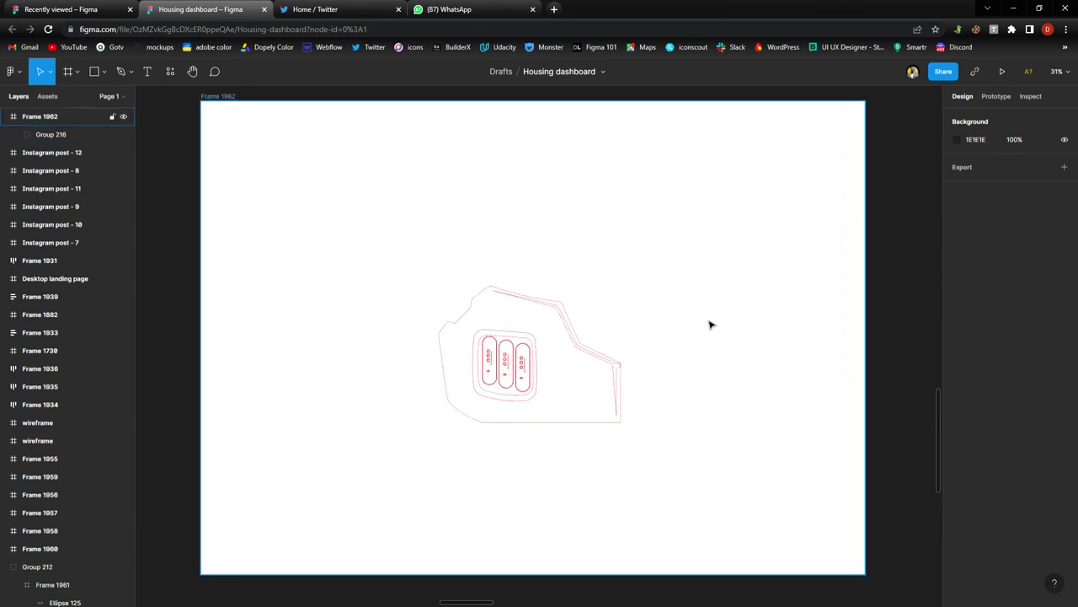
pyautogui.click(271, 349)
pyautogui.click(957, 430)
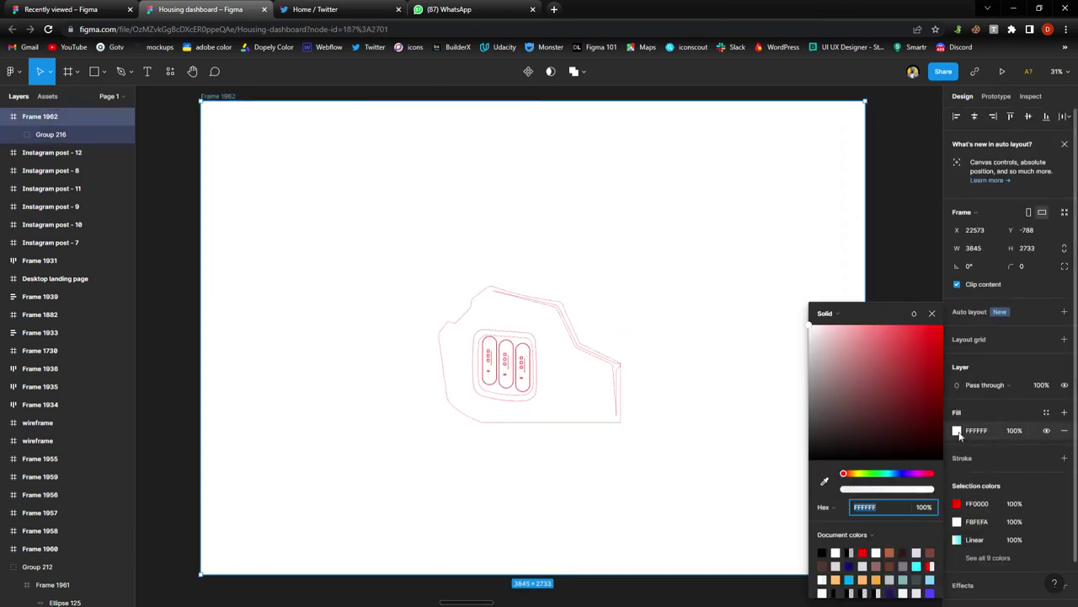
# Set Frame 1962's fill to solid black, 000000.
pyautogui.write('000000')
pyautogui.press('Return')
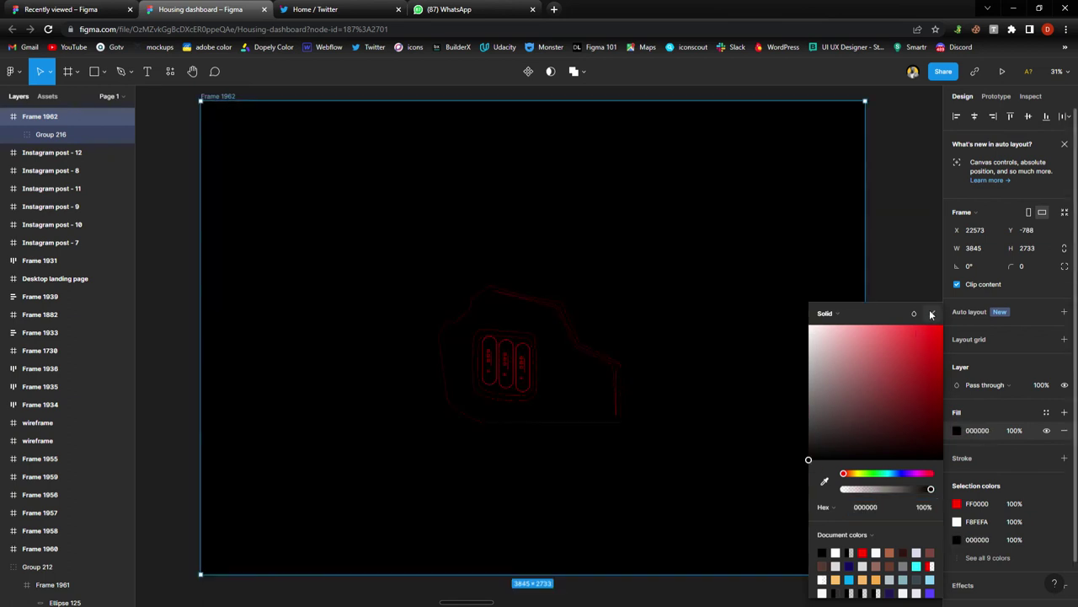
pyautogui.click(931, 313)
pyautogui.click(895, 373)
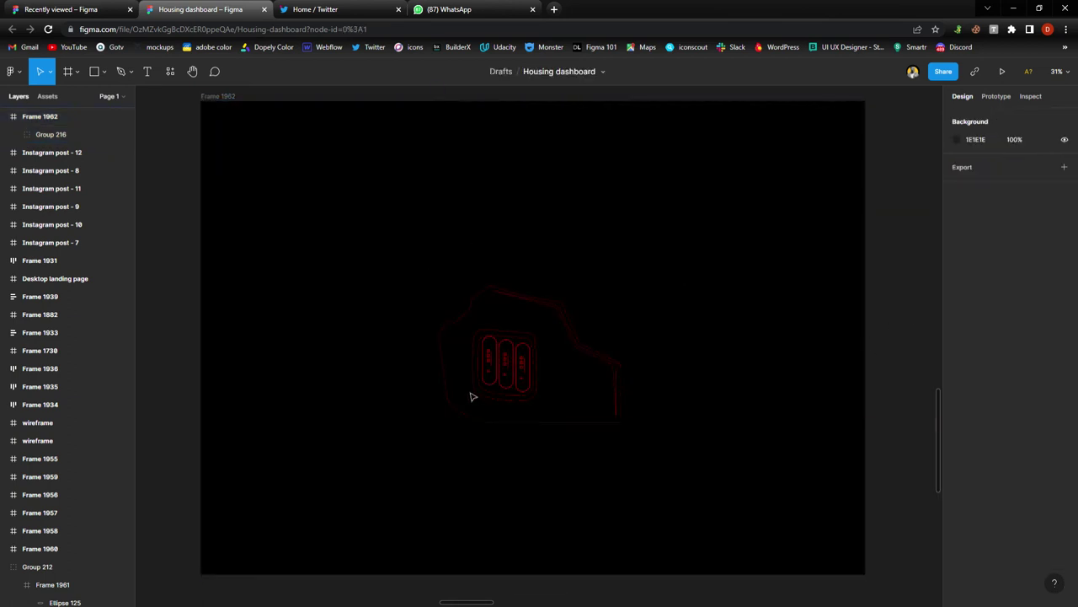
# Ungroup Group 216 and move its seven red outline pieces upward in the frame.
pyautogui.click(498, 387)
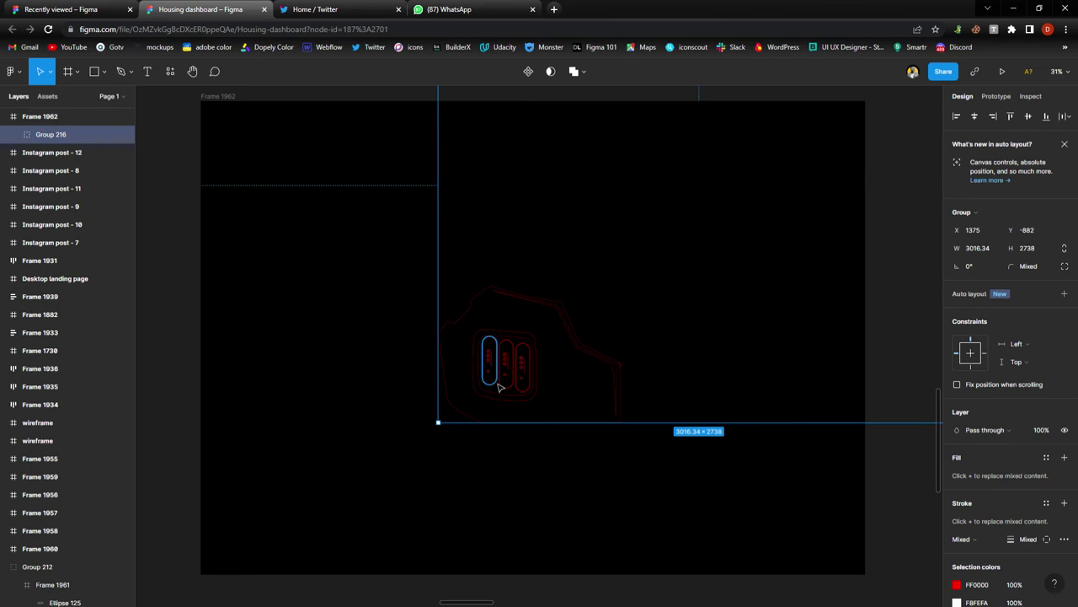
pyautogui.hotkey('ctrl', 'shift', 'g')
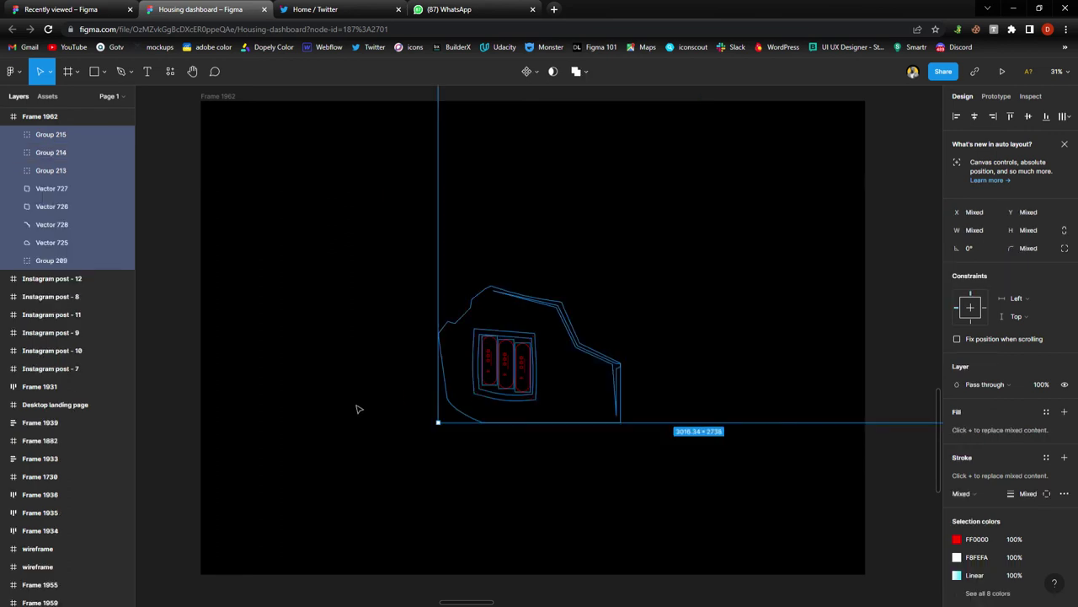
pyautogui.click(370, 404)
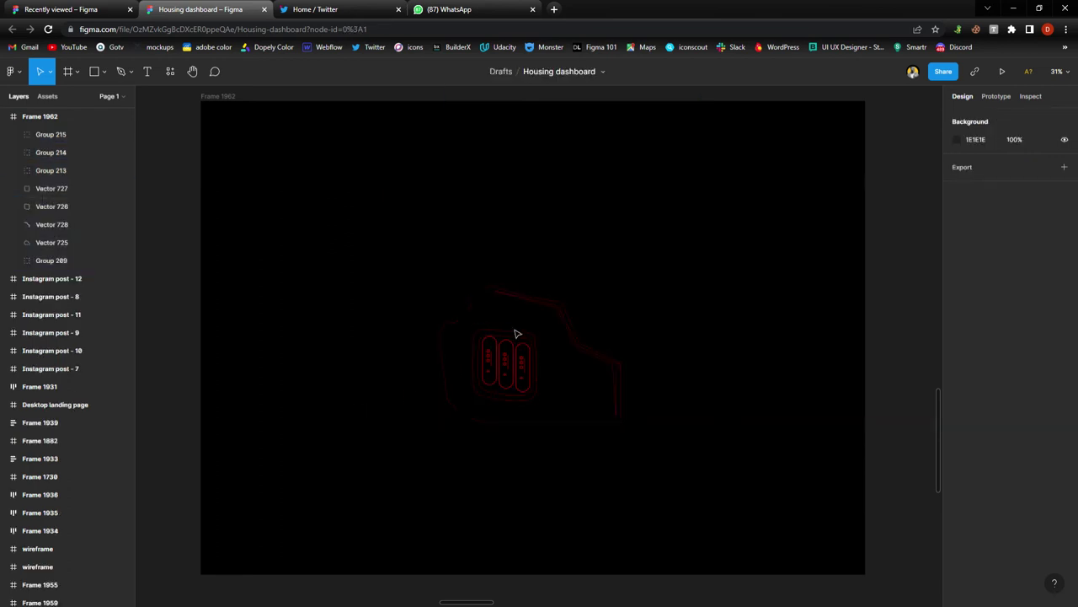
pyautogui.moveTo(387, 258); pyautogui.dragTo(733, 531)
pyautogui.moveTo(521, 392); pyautogui.dragTo(523, 371)
pyautogui.click(542, 441)
pyautogui.scroll(5, 541, 439)
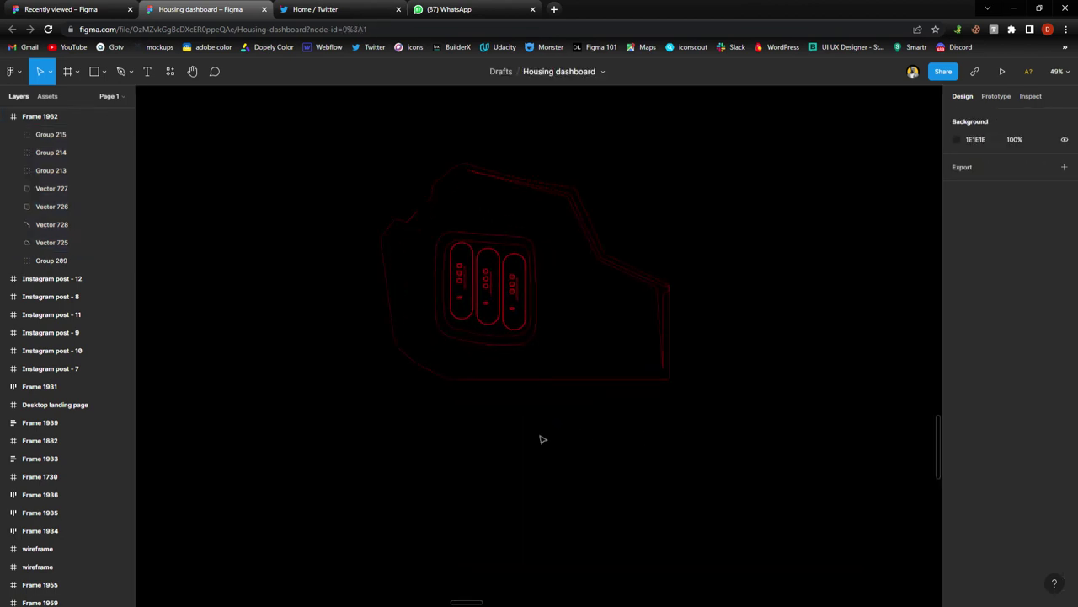
pyautogui.scroll(3, 542, 439)
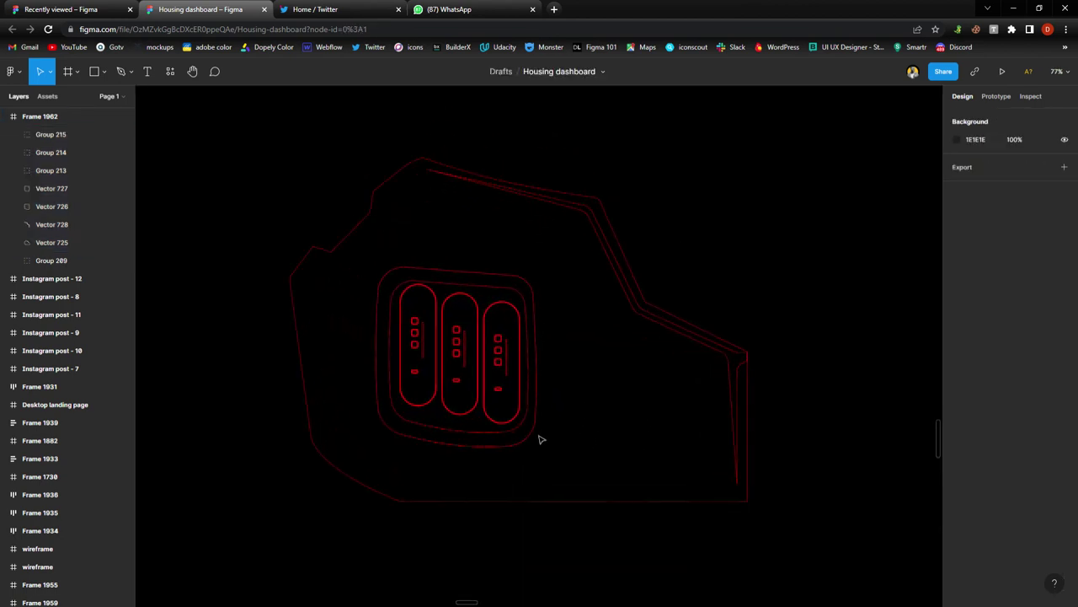
pyautogui.scroll(2, 542, 439)
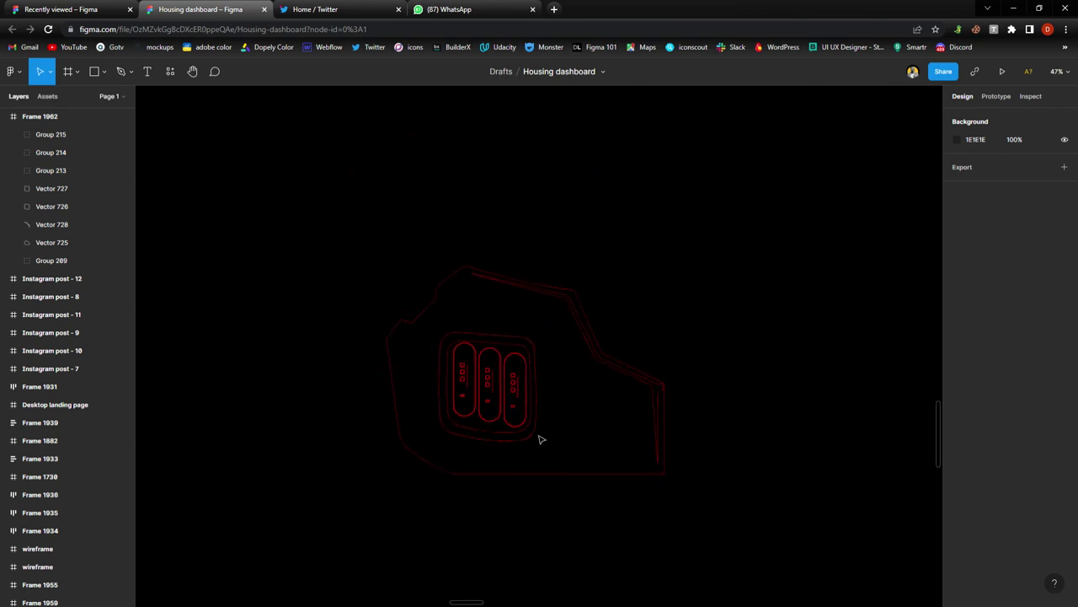
pyautogui.scroll(2, 541, 439)
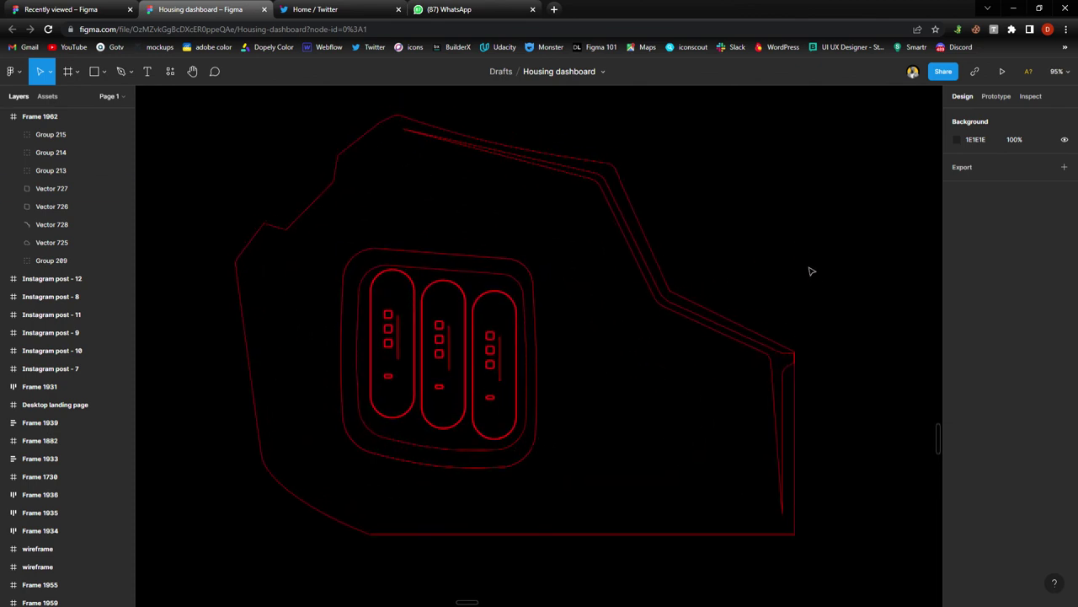
pyautogui.scroll(4, 284, 249)
# Edit Vector 725's points and give a left-side corner a radius of 2.
pyautogui.doubleClick(291, 227)
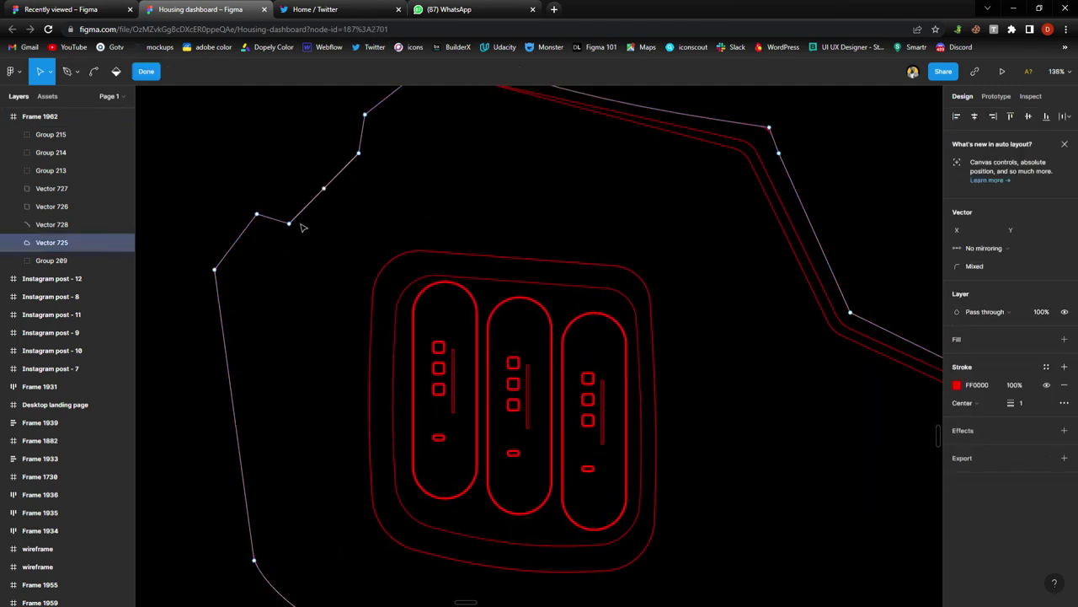
pyautogui.moveTo(340, 210); pyautogui.dragTo(211, 275)
pyautogui.click(996, 266)
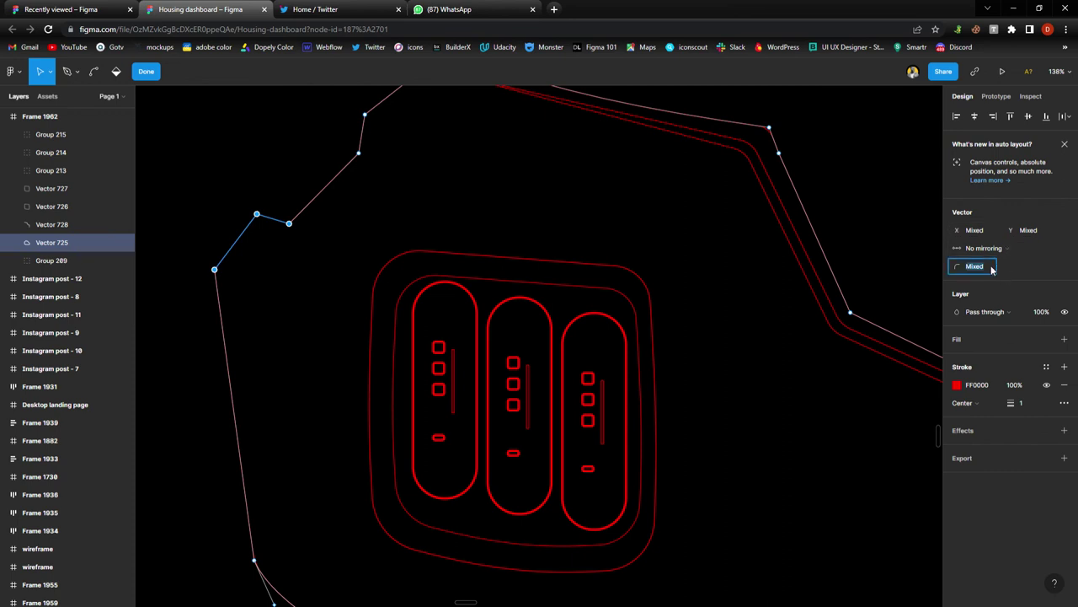
pyautogui.click(310, 216)
pyautogui.moveTo(333, 218); pyautogui.dragTo(278, 240)
pyautogui.click(979, 266)
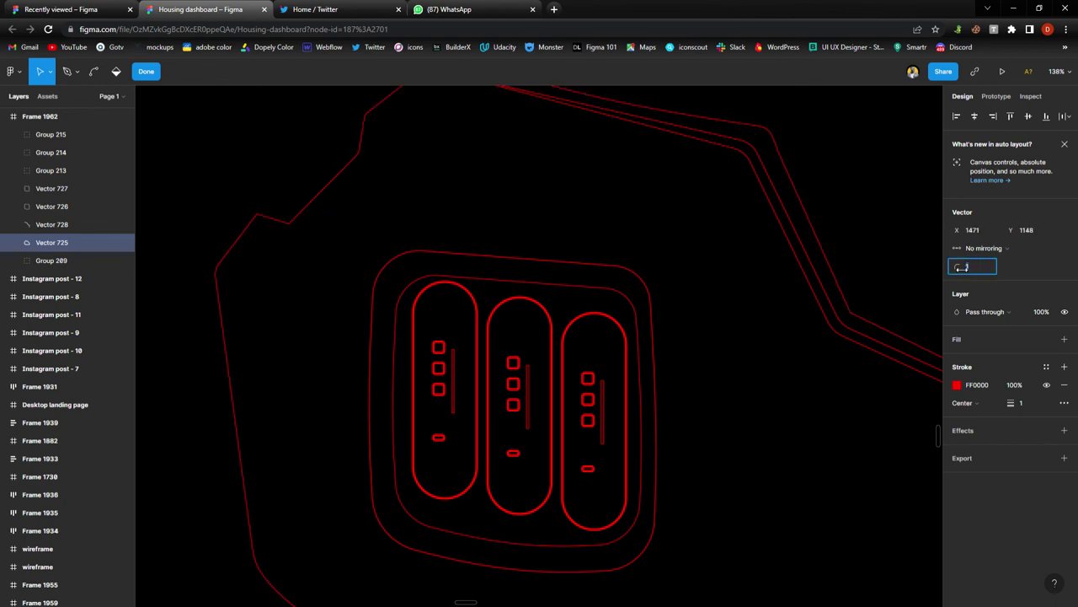
pyautogui.moveTo(288, 188); pyautogui.dragTo(251, 221)
pyautogui.click(979, 266)
pyautogui.write('2')
# Round the outline's bottom-left corner point to a radius of 14.
pyautogui.scroll(-5, 338, 305)
pyautogui.moveTo(482, 452); pyautogui.dragTo(378, 513)
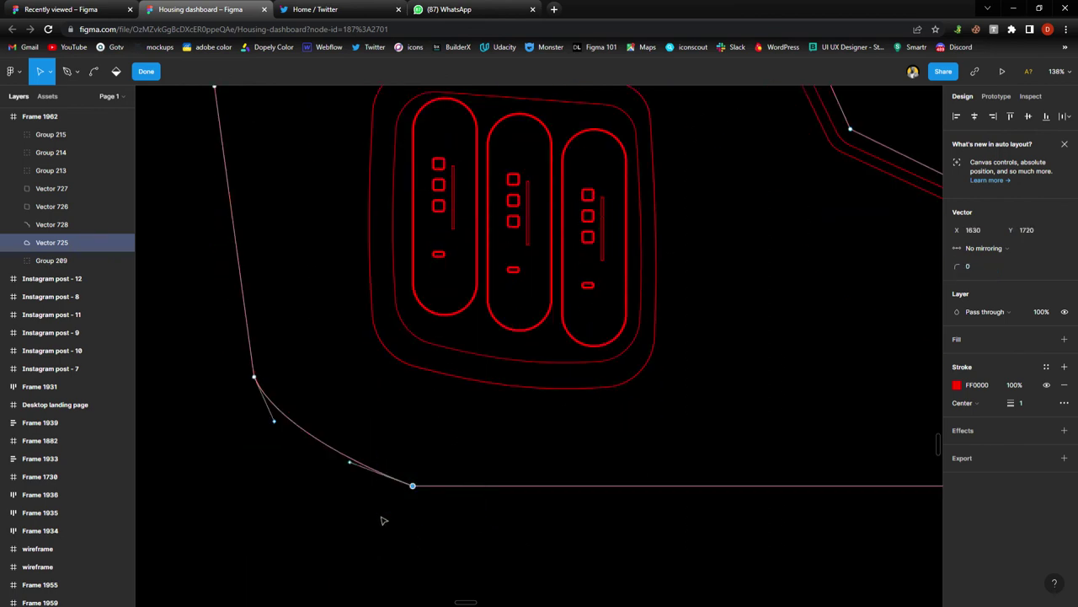
pyautogui.click(988, 268)
pyautogui.write('14')
pyautogui.press('Return')
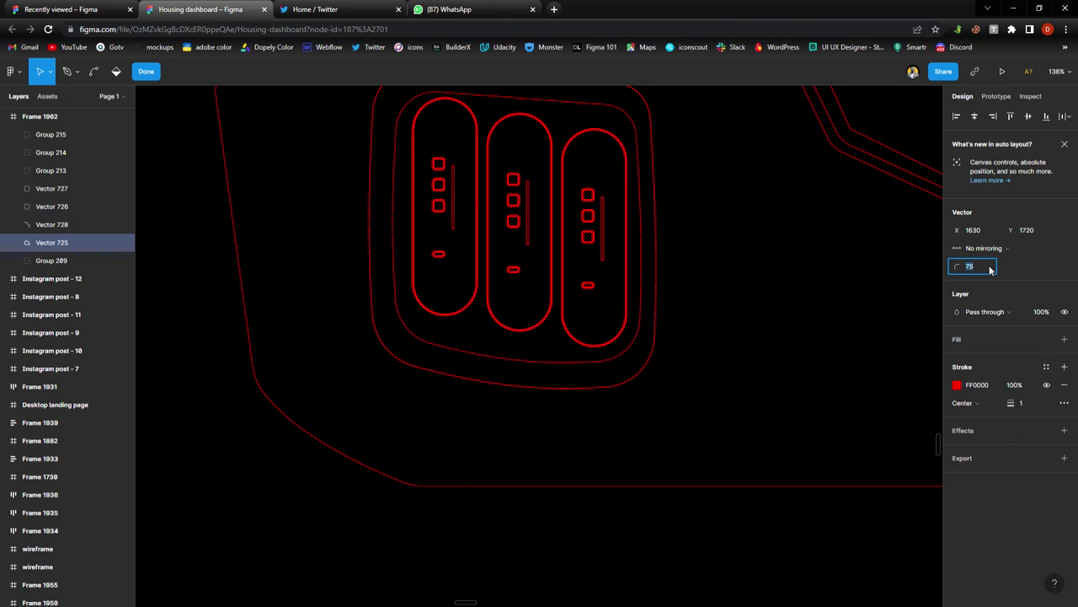
# Finish editing the outline's points, clear the selection and look over the result.
pyautogui.hotkey('ctrl', 'a')
pyautogui.click(146, 71)
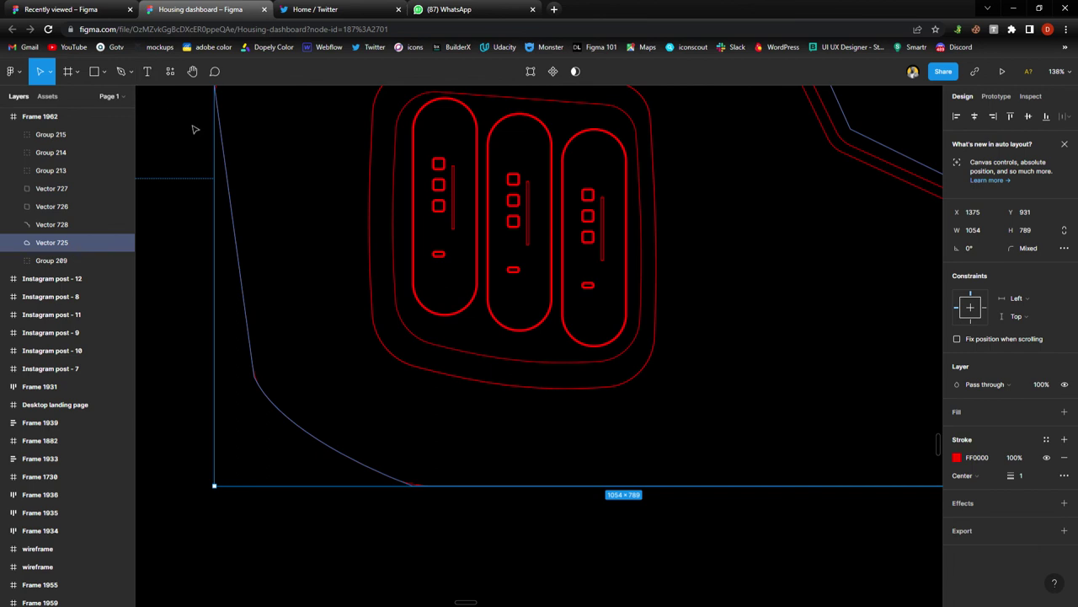
pyautogui.press('Escape')
pyautogui.scroll(-5, 501, 318)
pyautogui.scroll(-2, 500, 318)
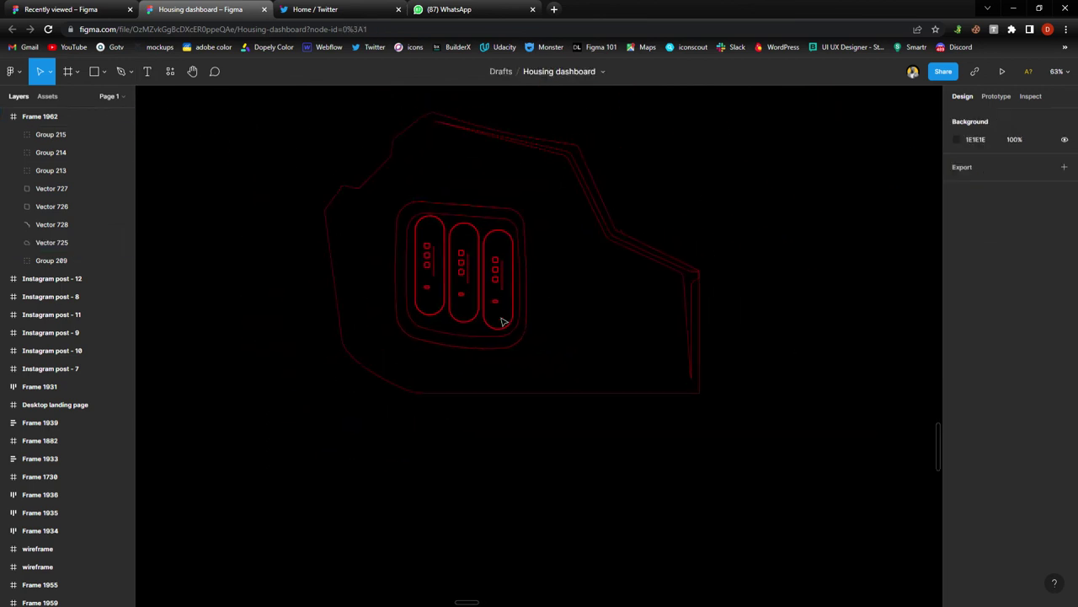
pyautogui.scroll(5, 674, 337)
pyautogui.scroll(10, 674, 335)
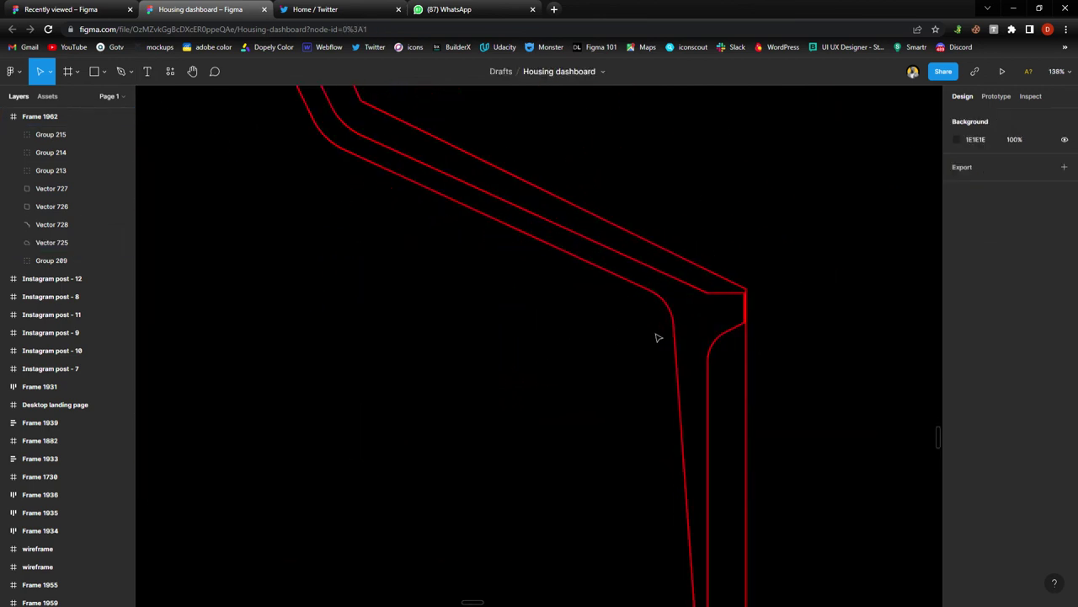
pyautogui.scroll(-5, 337, 231)
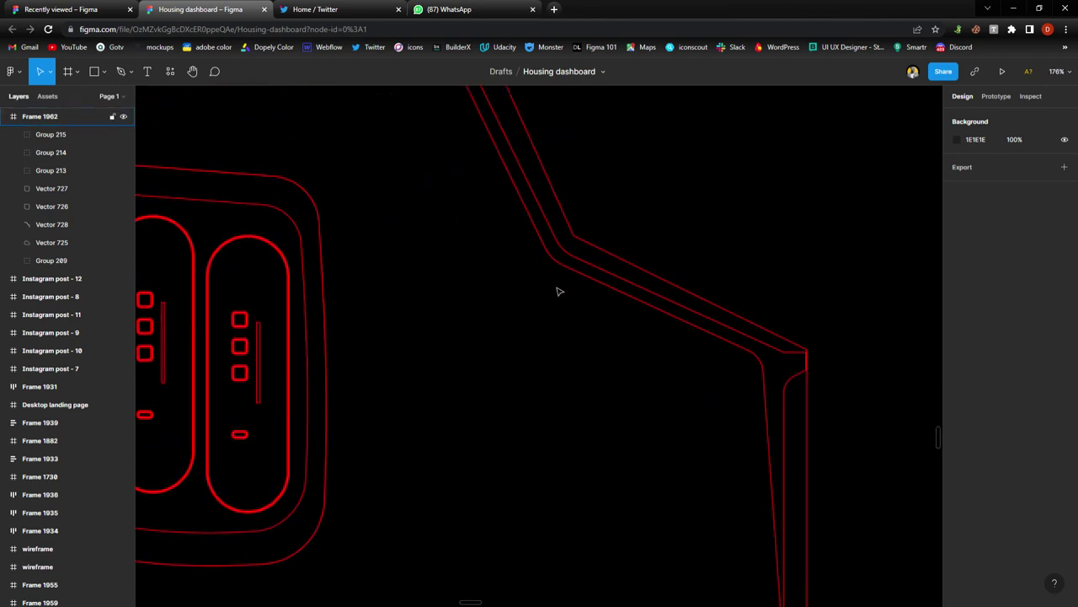
pyautogui.scroll(5, 556, 291)
pyautogui.scroll(-4, 559, 290)
pyautogui.scroll(-3, 559, 290)
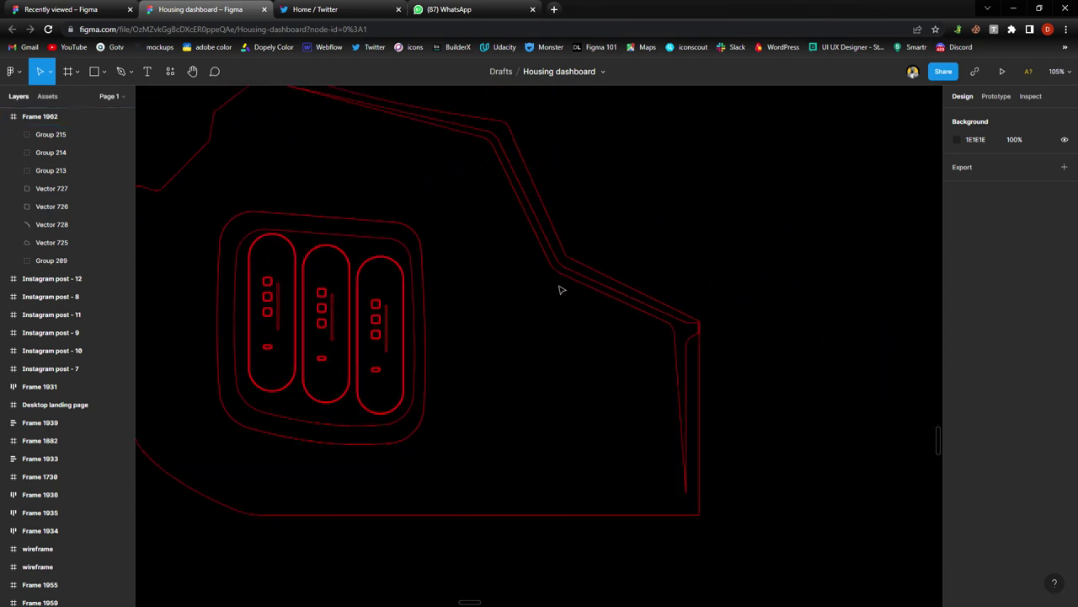
pyautogui.scroll(5, 564, 268)
# Reopen the outline's points, round one more corner to radius 33, and finish editing.
pyautogui.doubleClick(584, 251)
pyautogui.write('1')
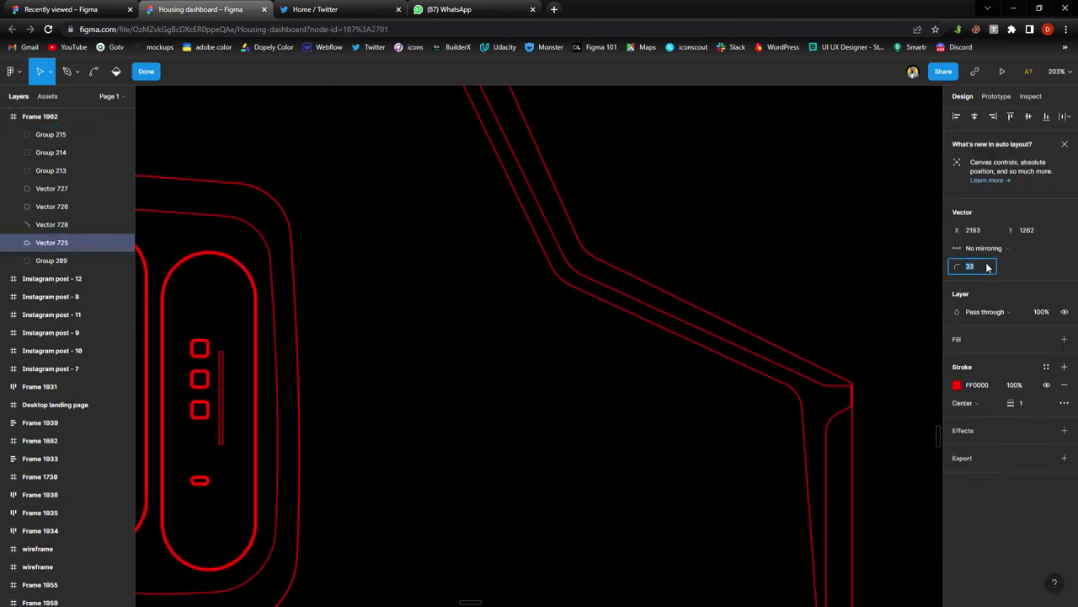
pyautogui.click(146, 71)
pyautogui.scroll(-5, 367, 261)
pyautogui.scroll(-8, 366, 261)
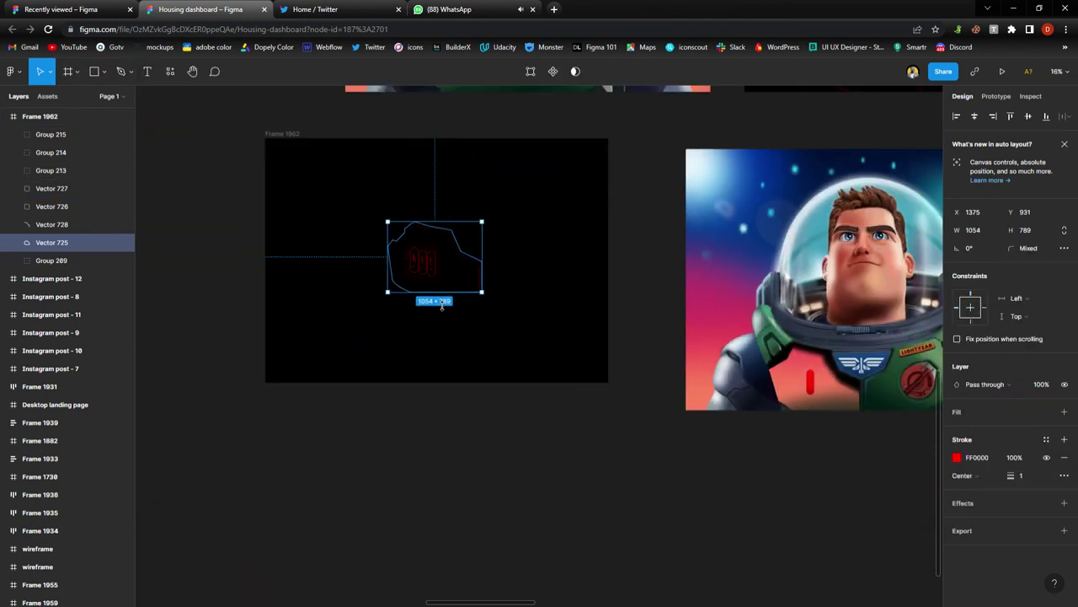
# Delete the stray Buzz Lightyear image (Group 212) beside the black frame.
pyautogui.click(447, 320)
pyautogui.click(758, 229)
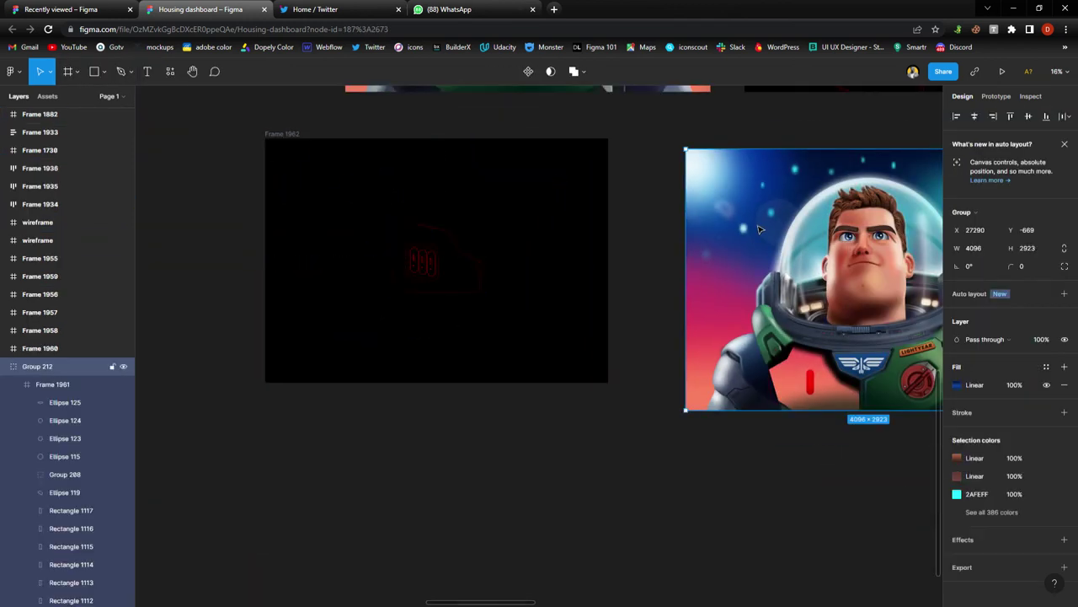
pyautogui.press('Delete')
pyautogui.scroll(3, 368, 248)
pyautogui.scroll(2, 369, 248)
pyautogui.scroll(-6, 368, 248)
pyautogui.scroll(3, 368, 247)
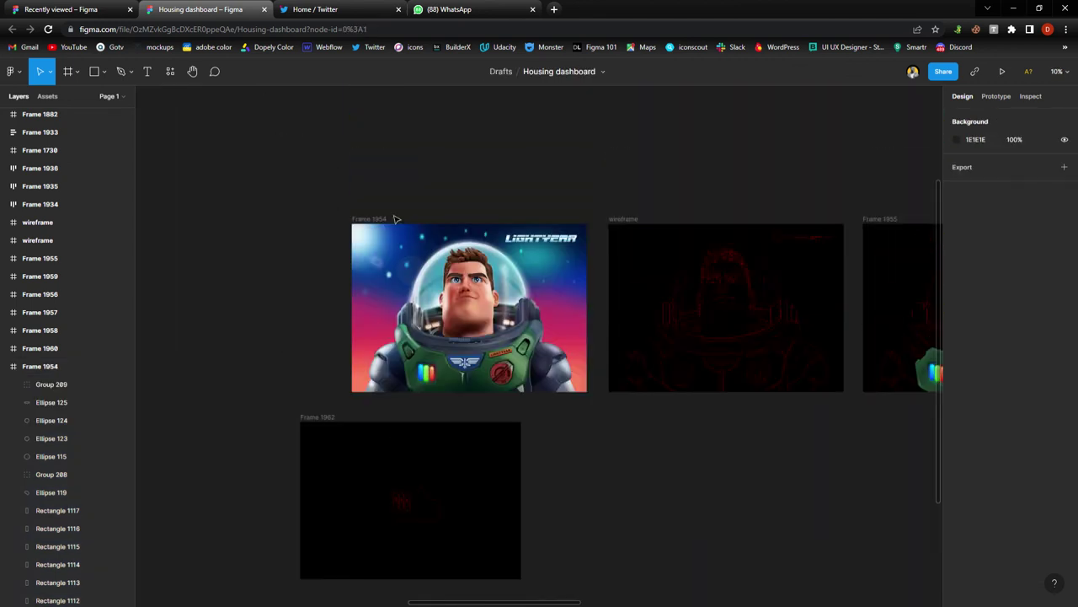
# Zoom to fit the full-colour poster frame, then select the wireframe frame.
pyautogui.click(369, 220)
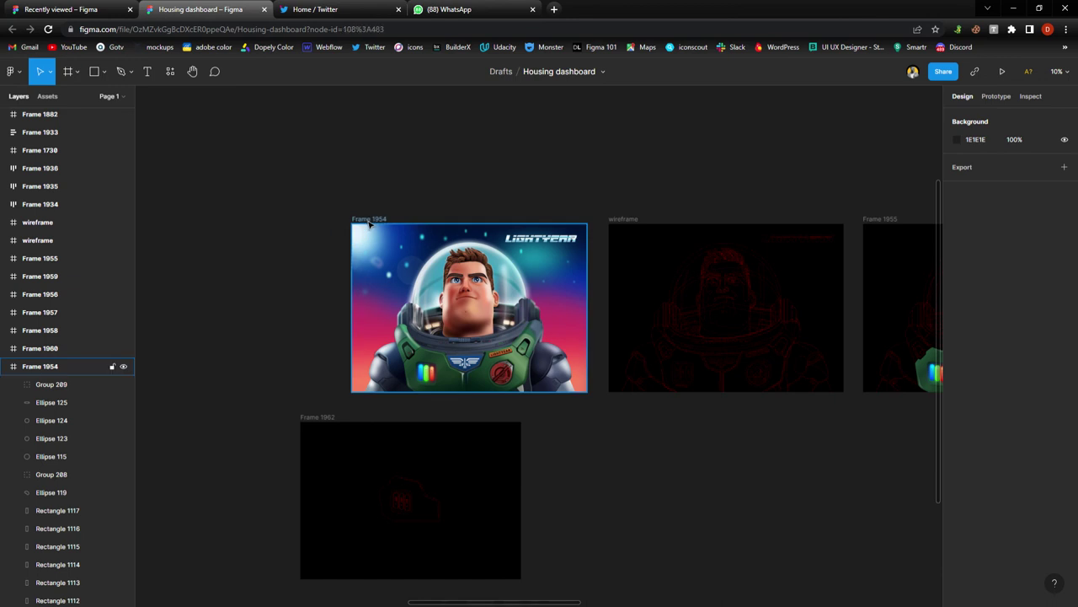
pyautogui.hotkey('shift', '2')
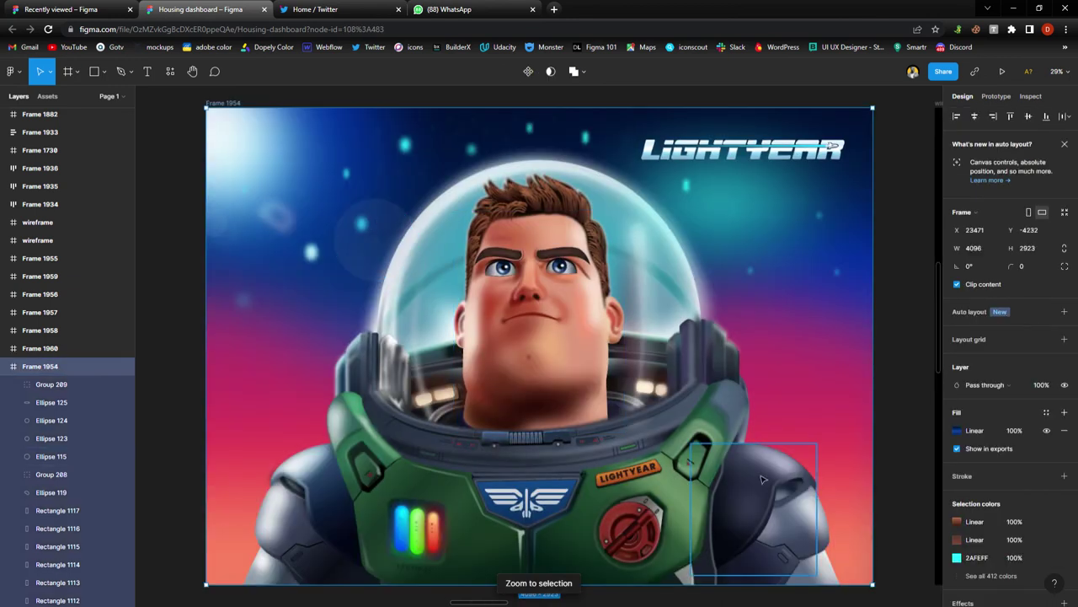
pyautogui.click(908, 429)
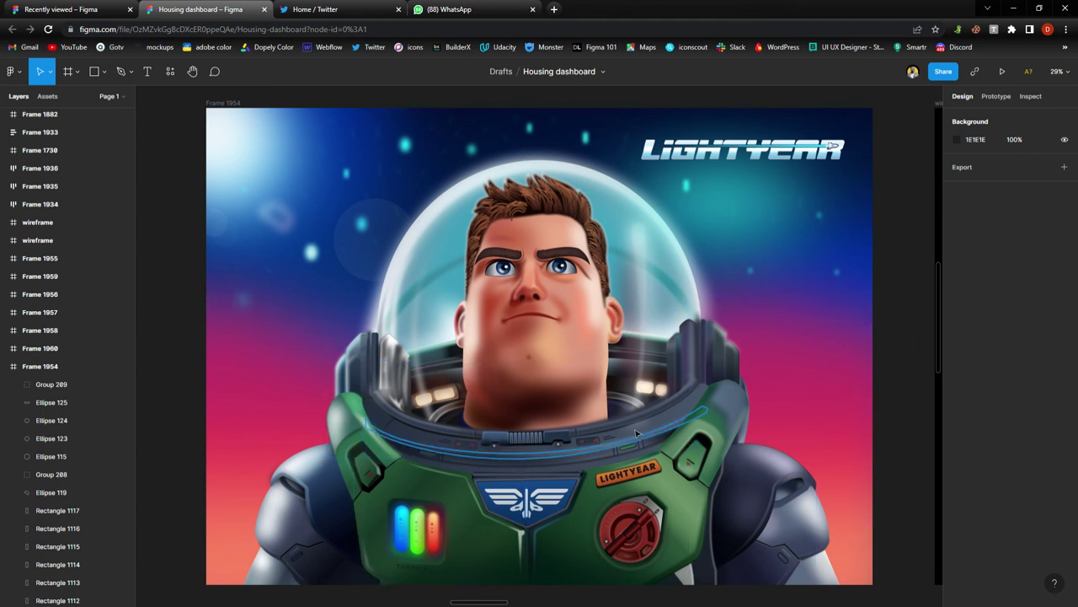
pyautogui.scroll(-3, 564, 426)
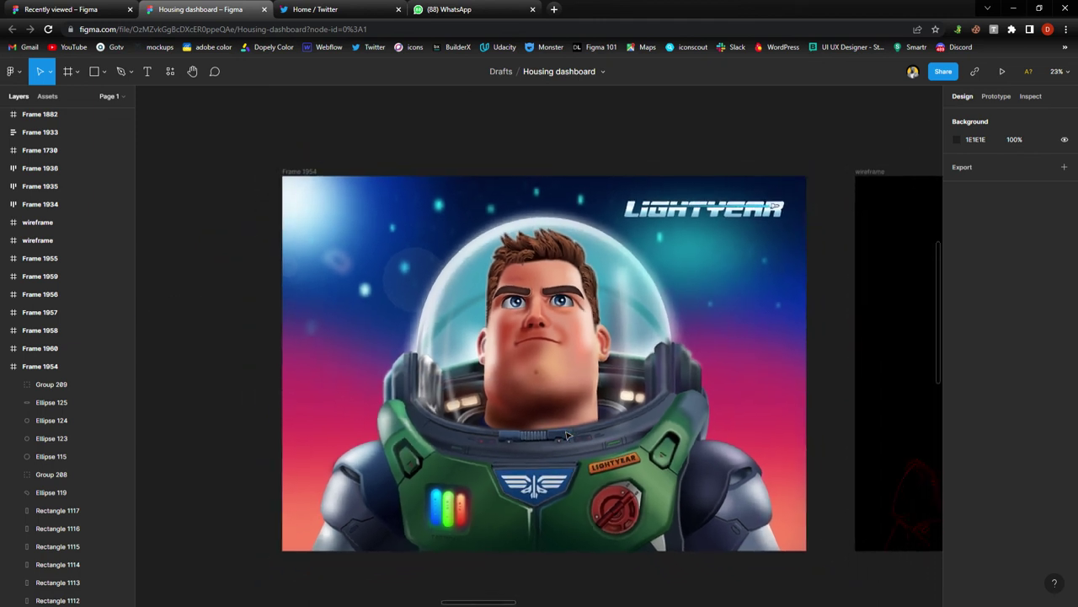
pyautogui.scroll(-3, 560, 437)
pyautogui.hscroll(5, 616, 250)
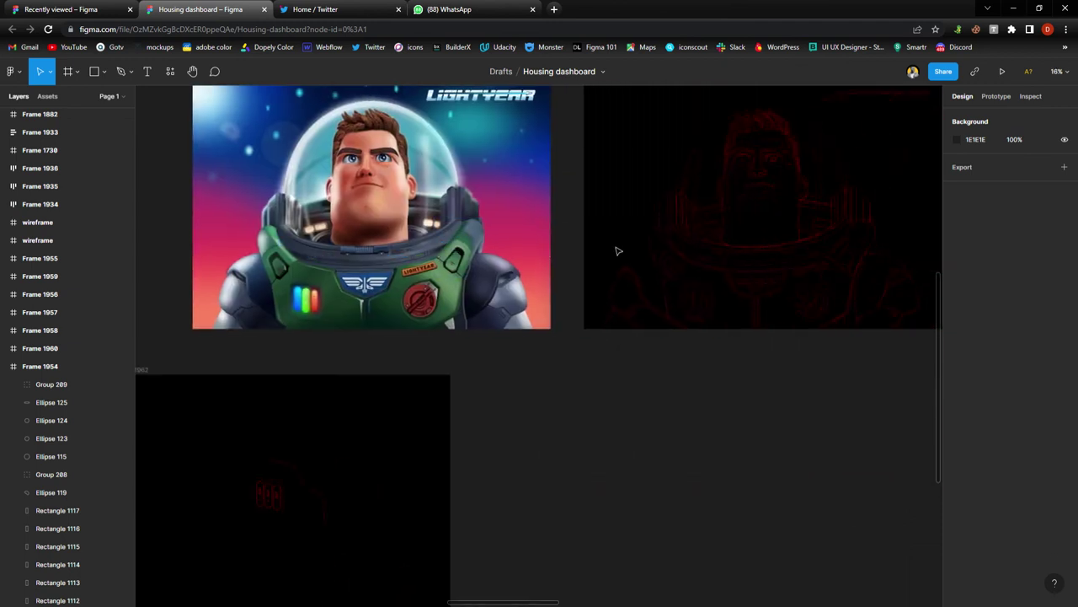
pyautogui.scroll(3, 581, 240)
pyautogui.click(419, 250)
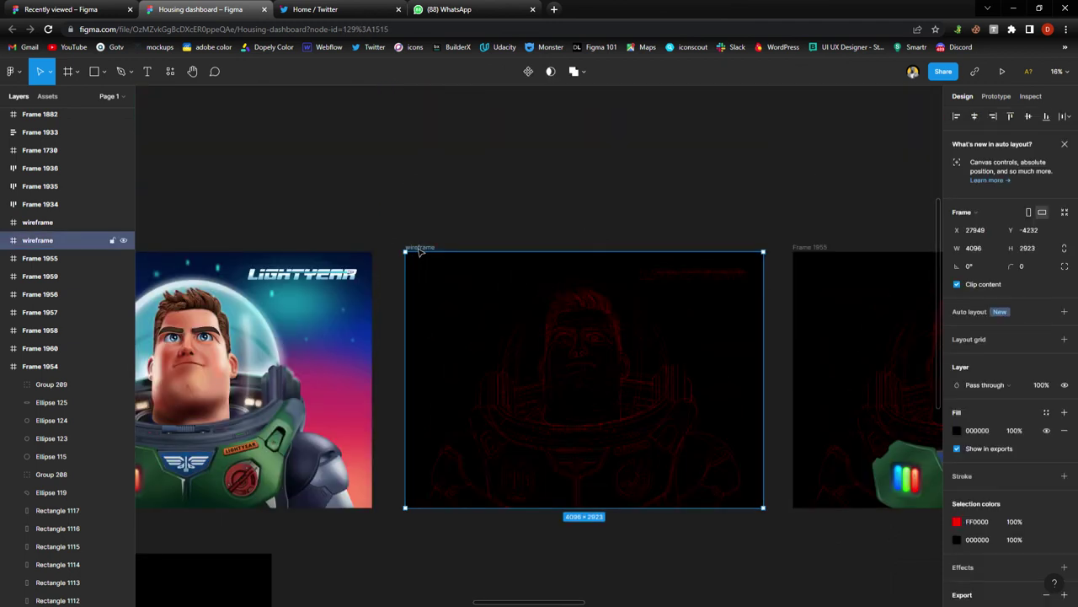
# Zoom to fit the red line-art wireframe frame with Shift+2, then deselect it.
pyautogui.hotkey('shift', '2')
pyautogui.click(904, 362)
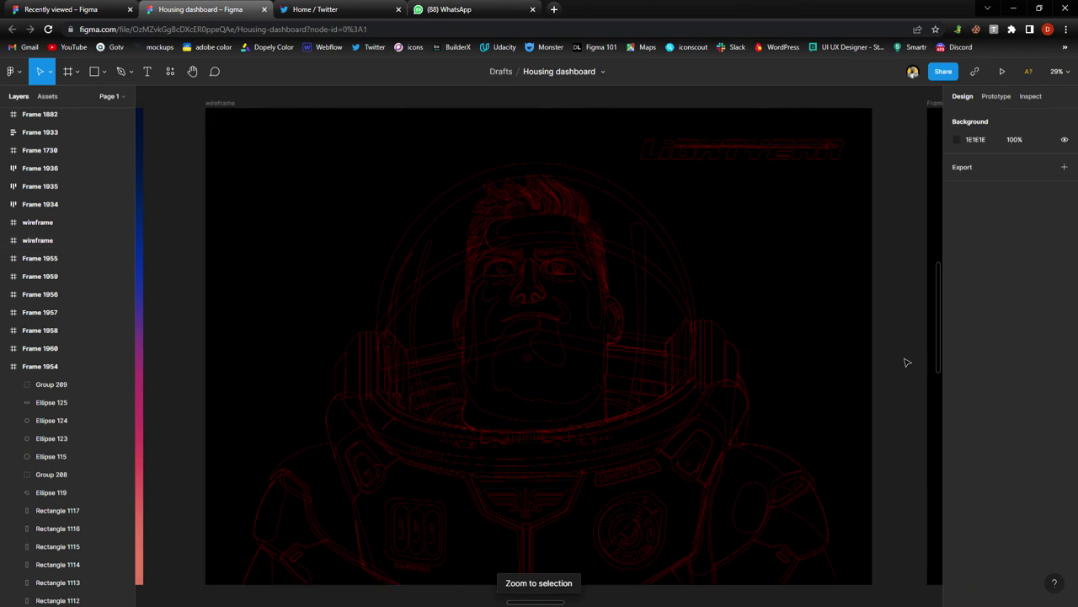